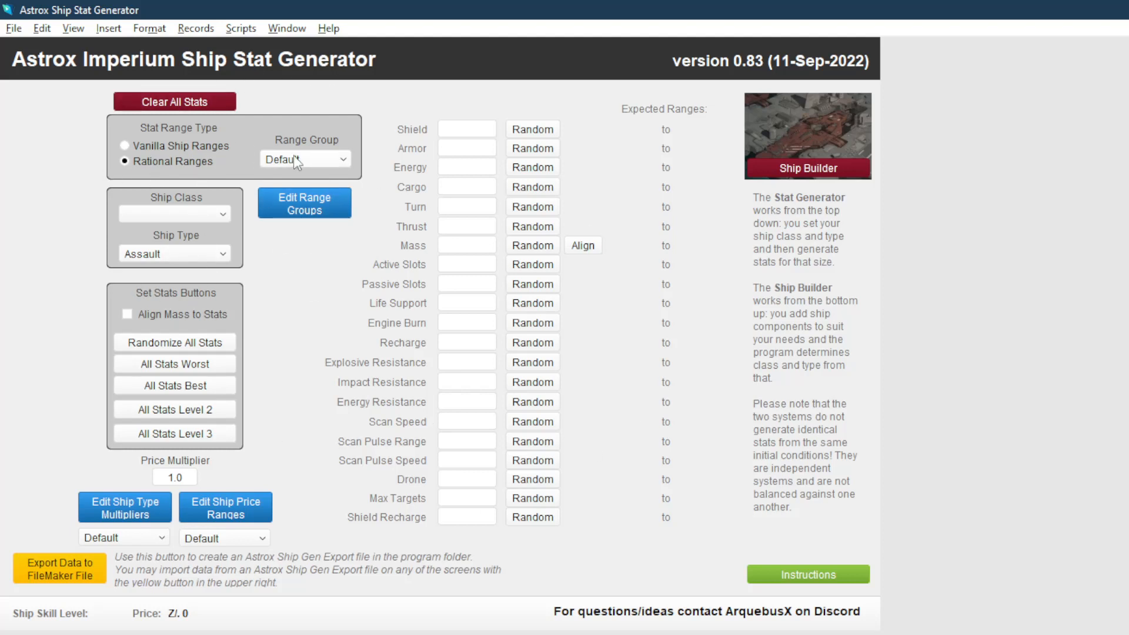
Set the ship class to Cruiser and the ship type to Recon in the stat generator
click(192, 215)
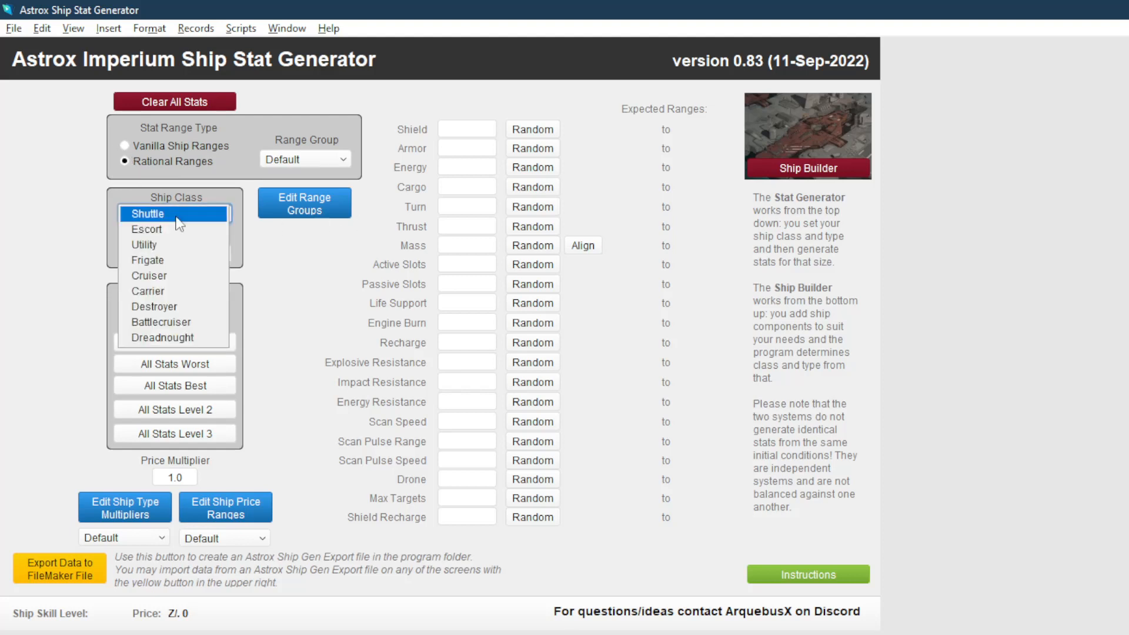
click(155, 276)
click(176, 254)
click(163, 316)
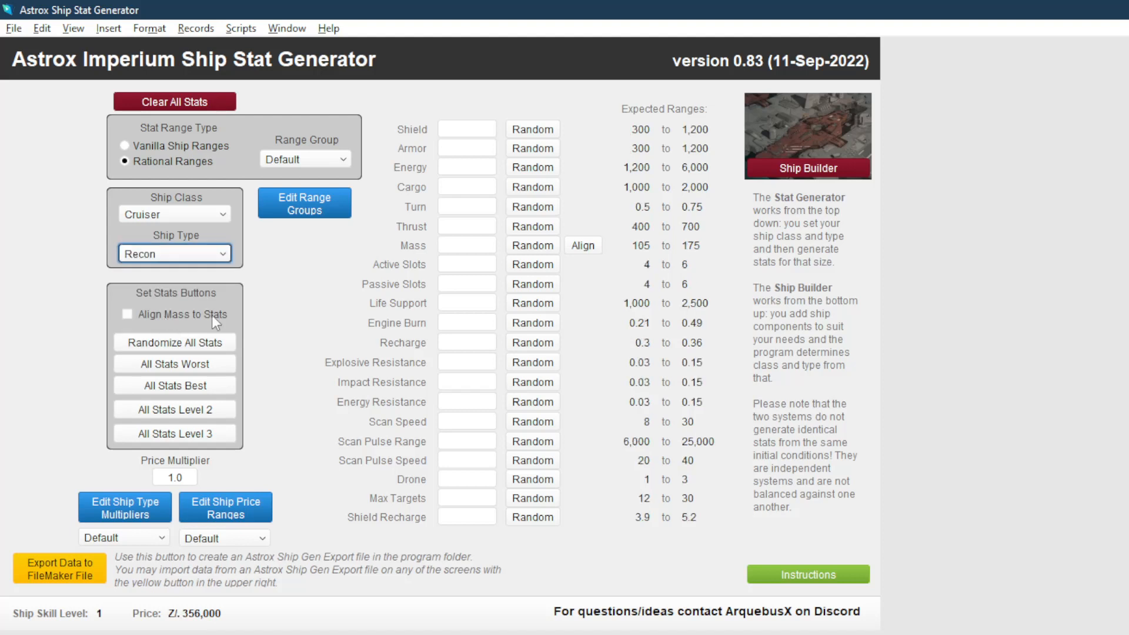
Generate the Recon Cruiser's stats as random, worst, best, Level 2 and Level 3 sets in turn
click(197, 344)
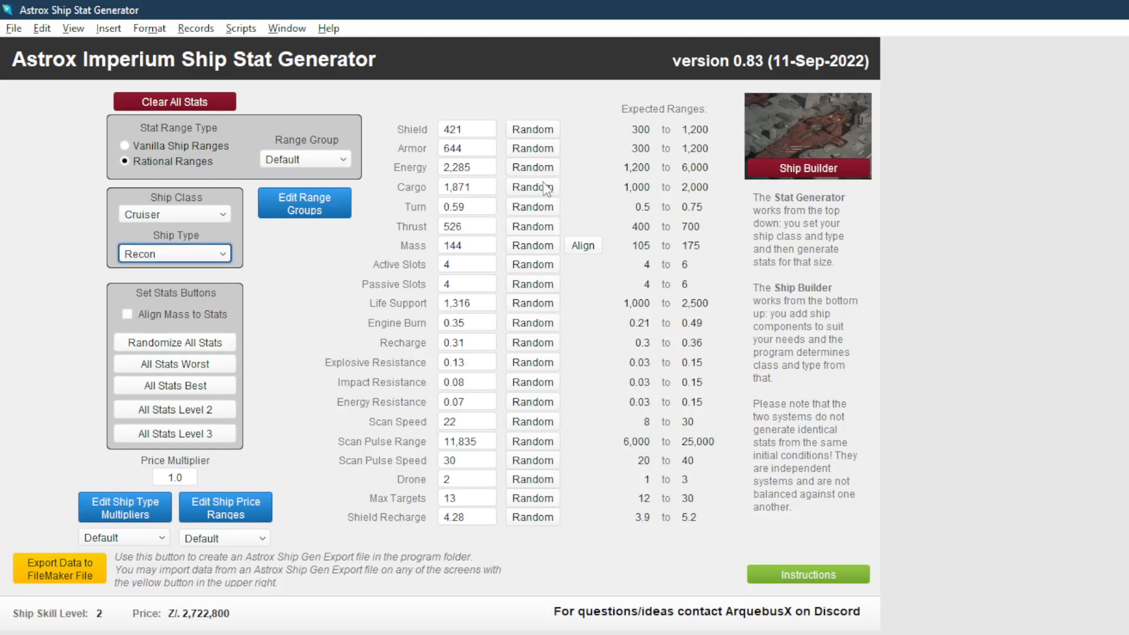
click(189, 366)
click(187, 387)
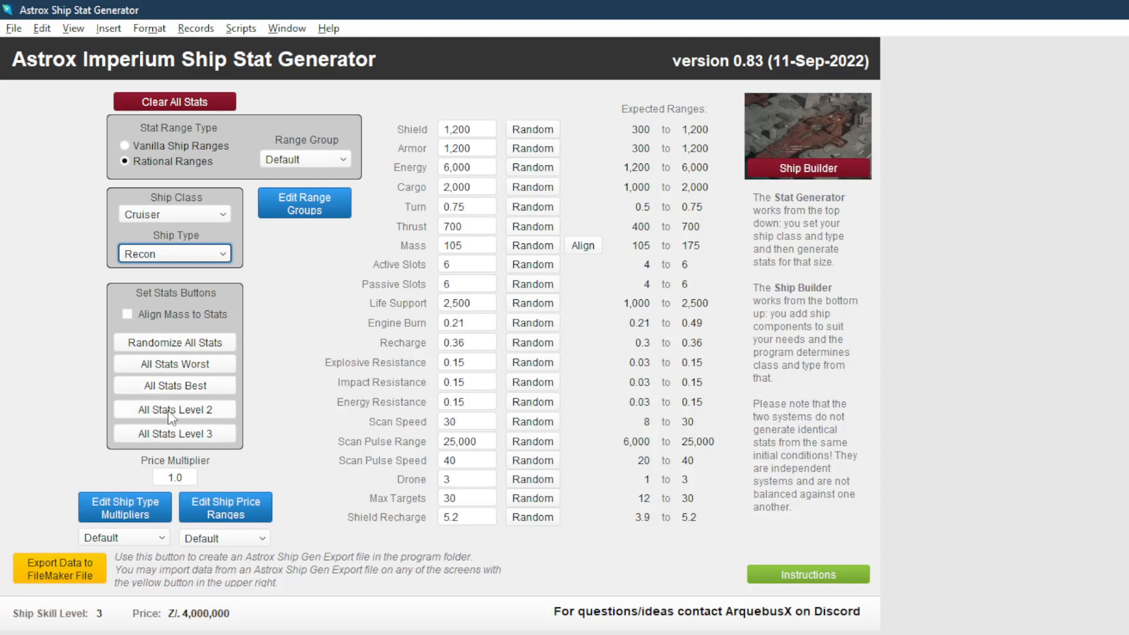
click(169, 413)
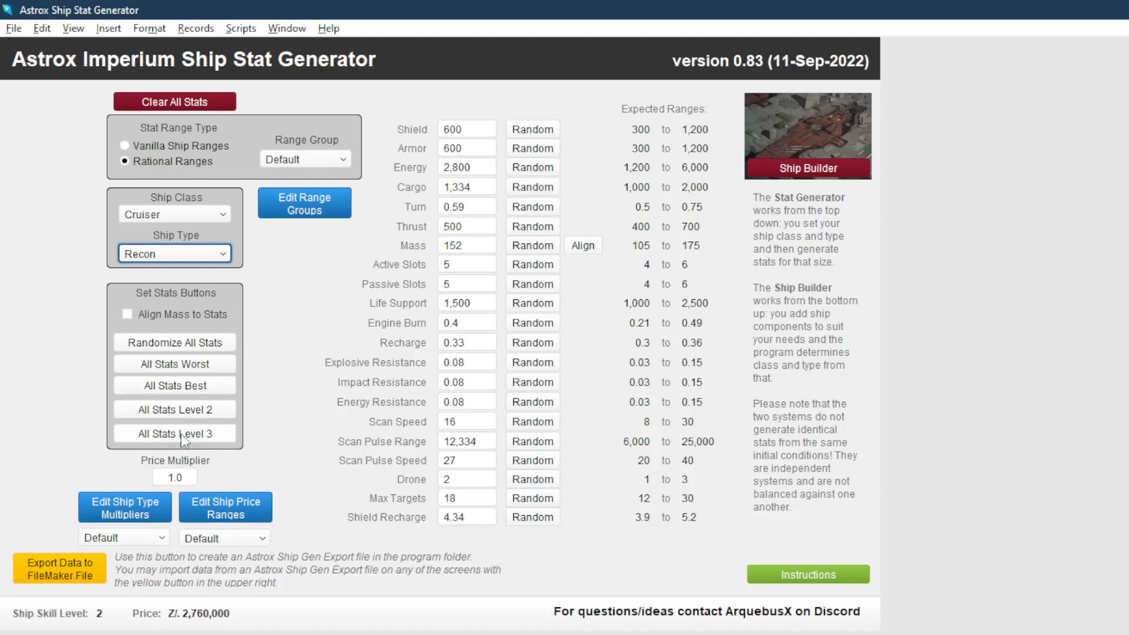
click(183, 435)
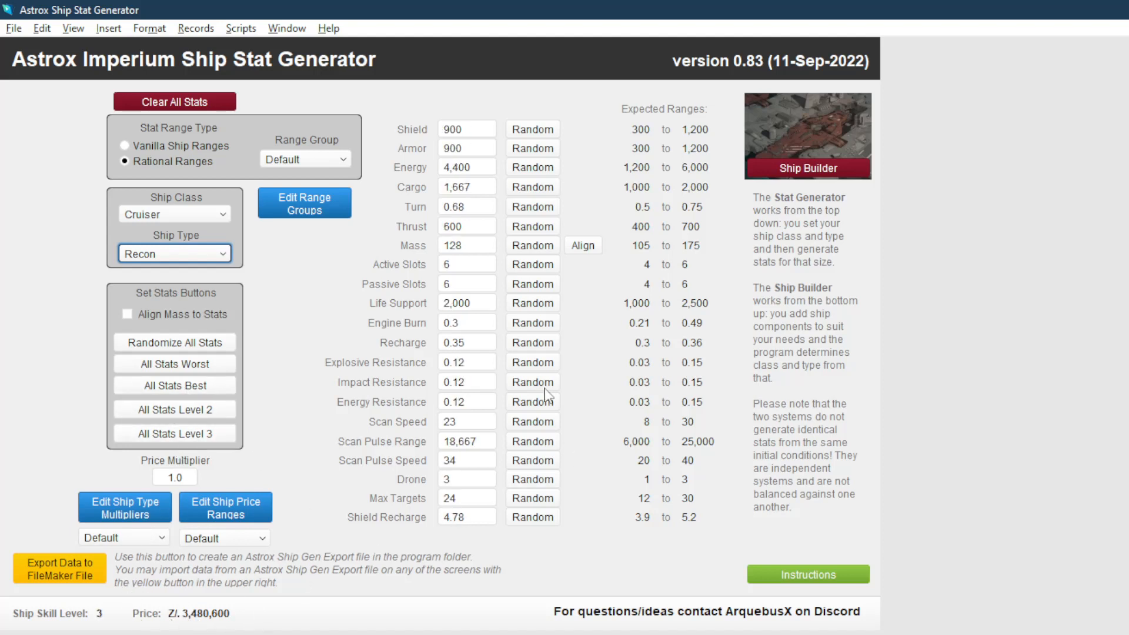
Review the base stat ranges, ship type multipliers, ship price ranges and the Ship Builder, returning to the stat generator each time
click(317, 209)
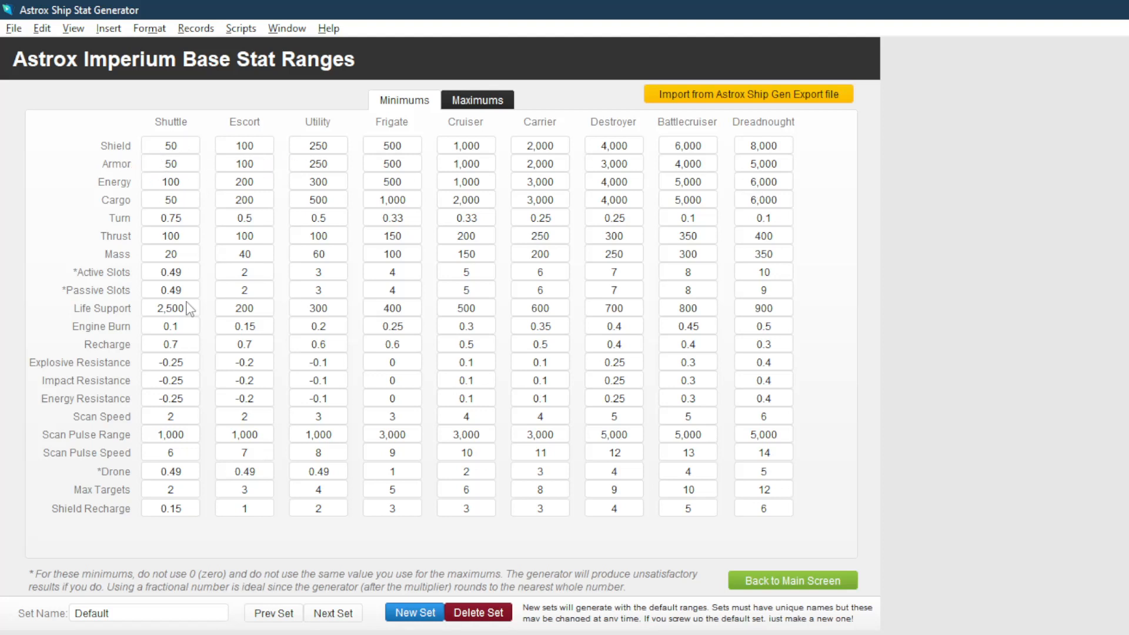
click(820, 580)
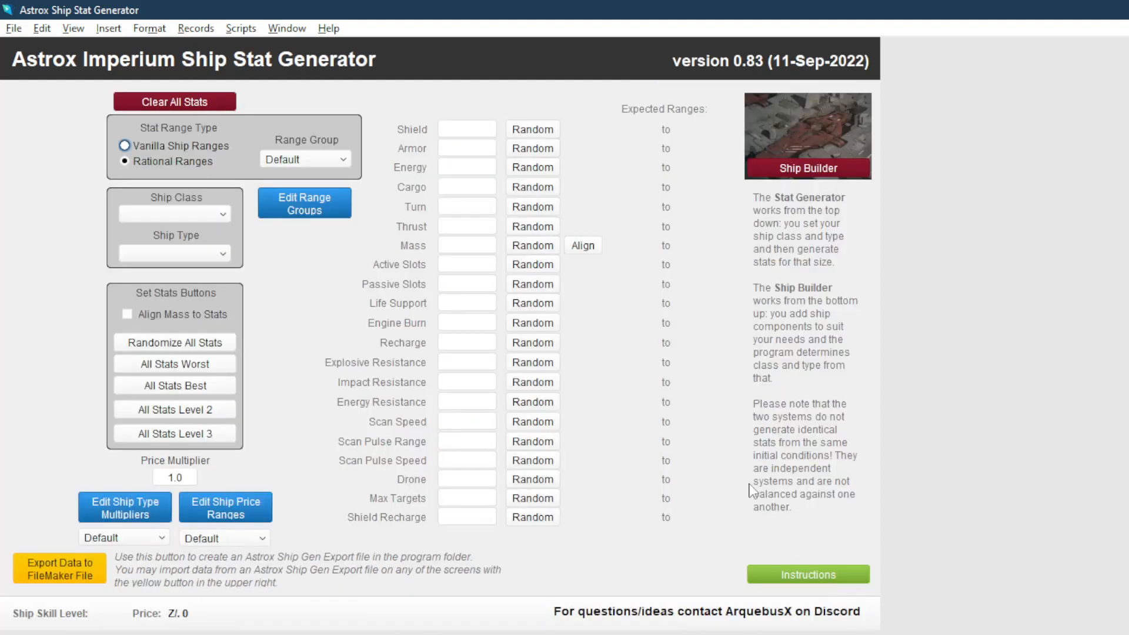
click(132, 509)
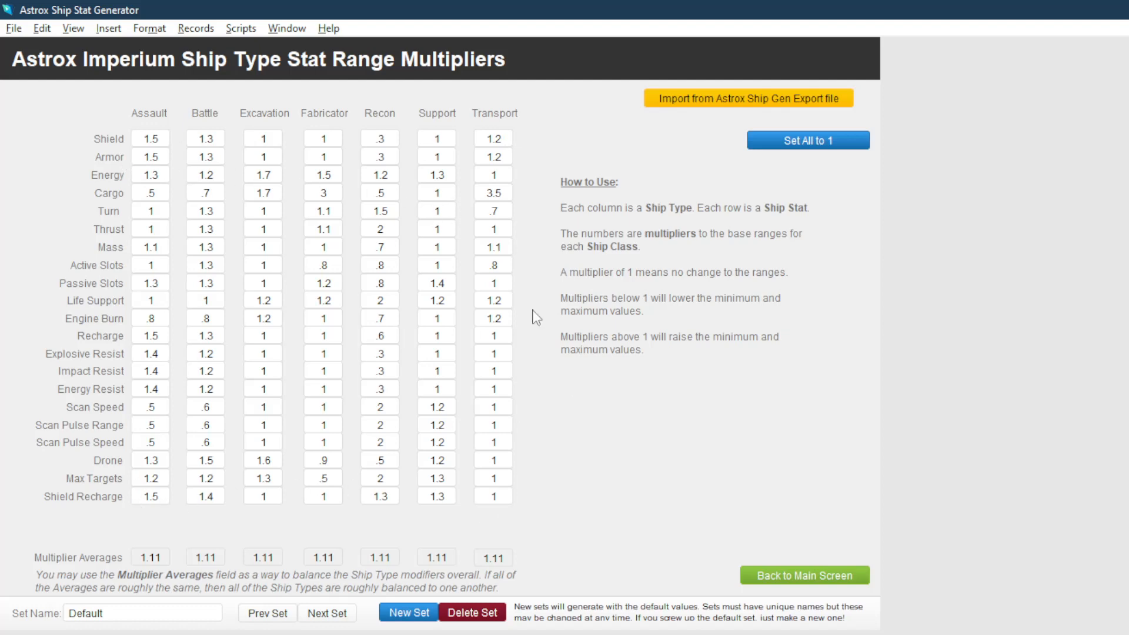
click(796, 575)
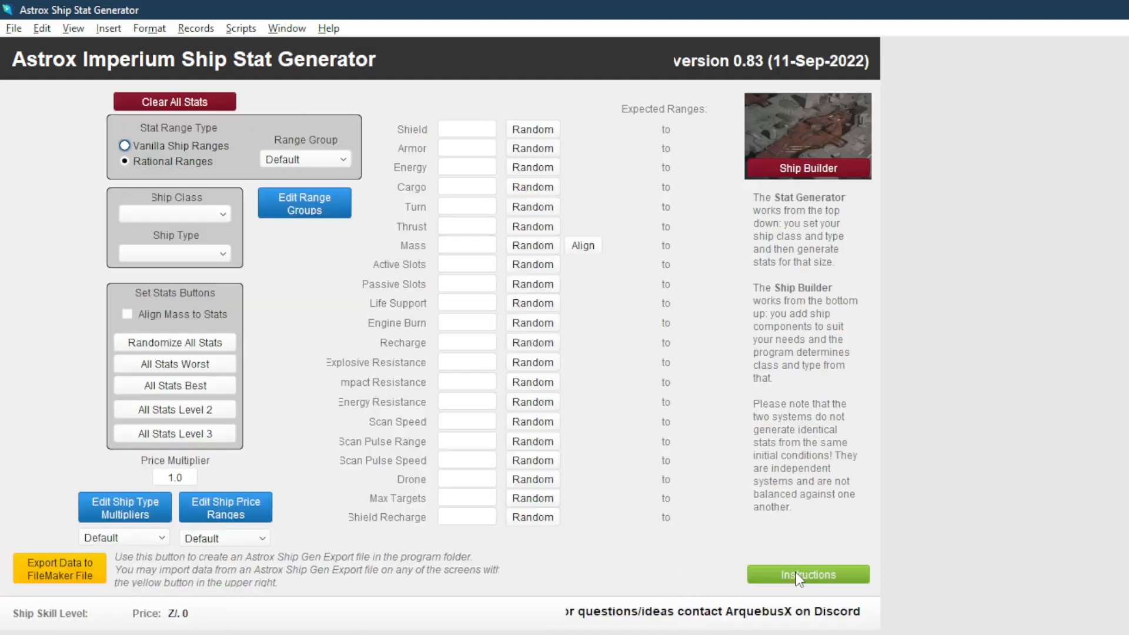
click(250, 518)
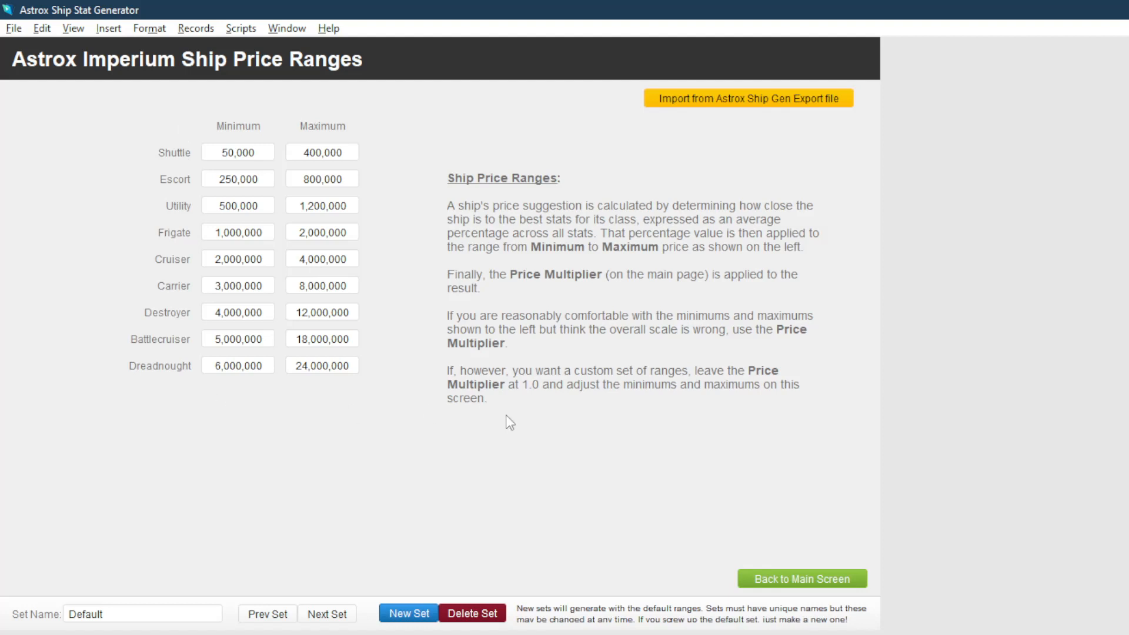
click(804, 577)
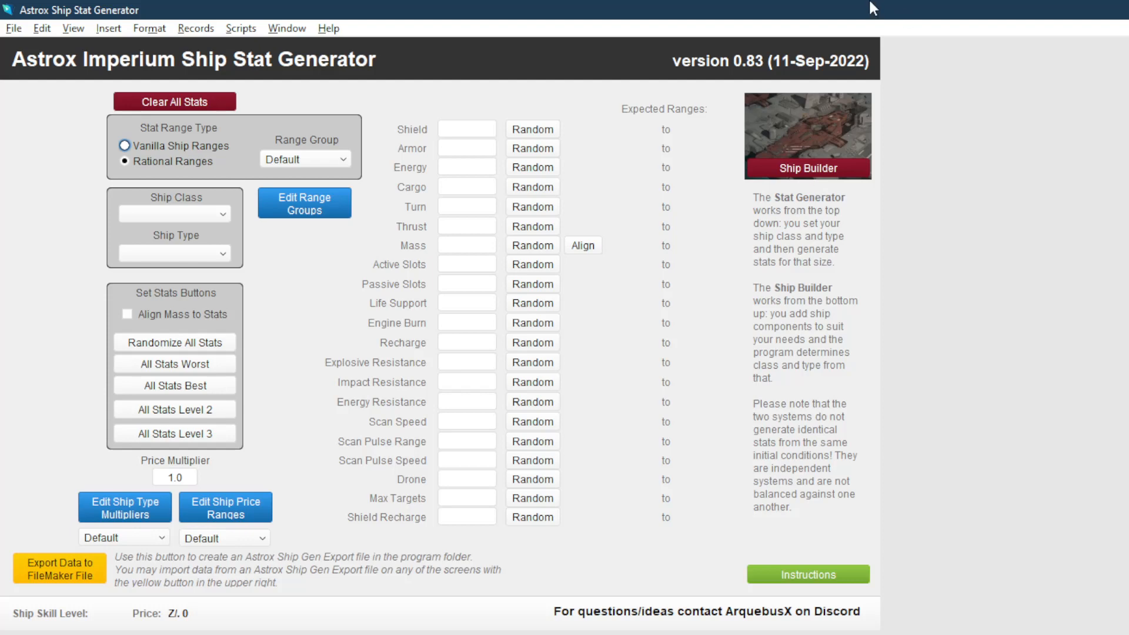
click(818, 169)
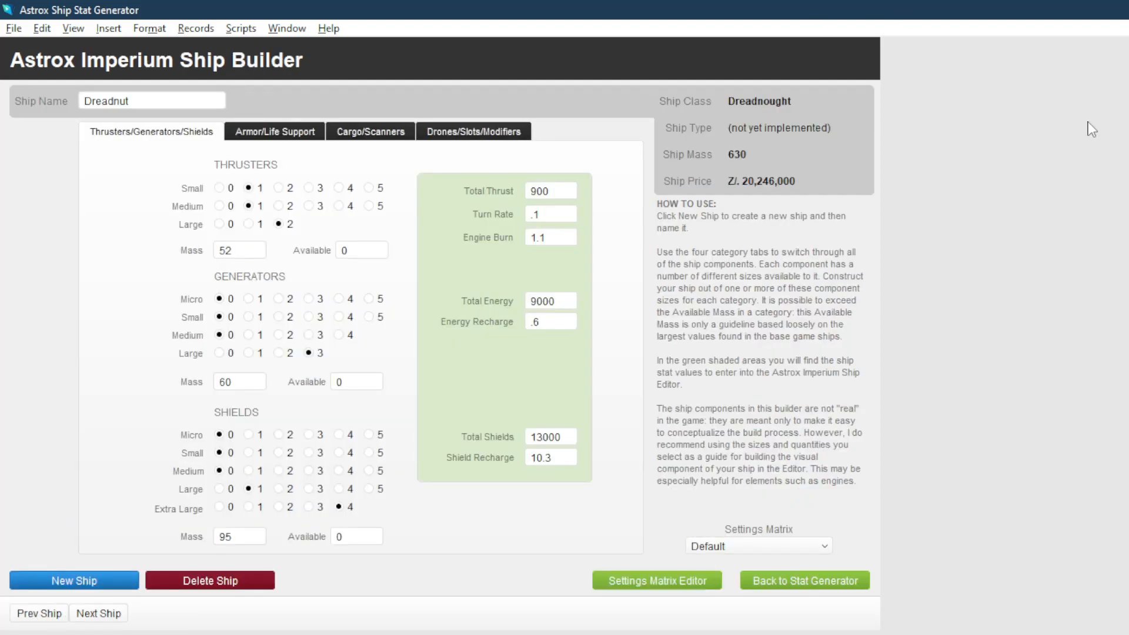
click(834, 595)
Set the ship class to Carrier and the ship type to Support
click(206, 215)
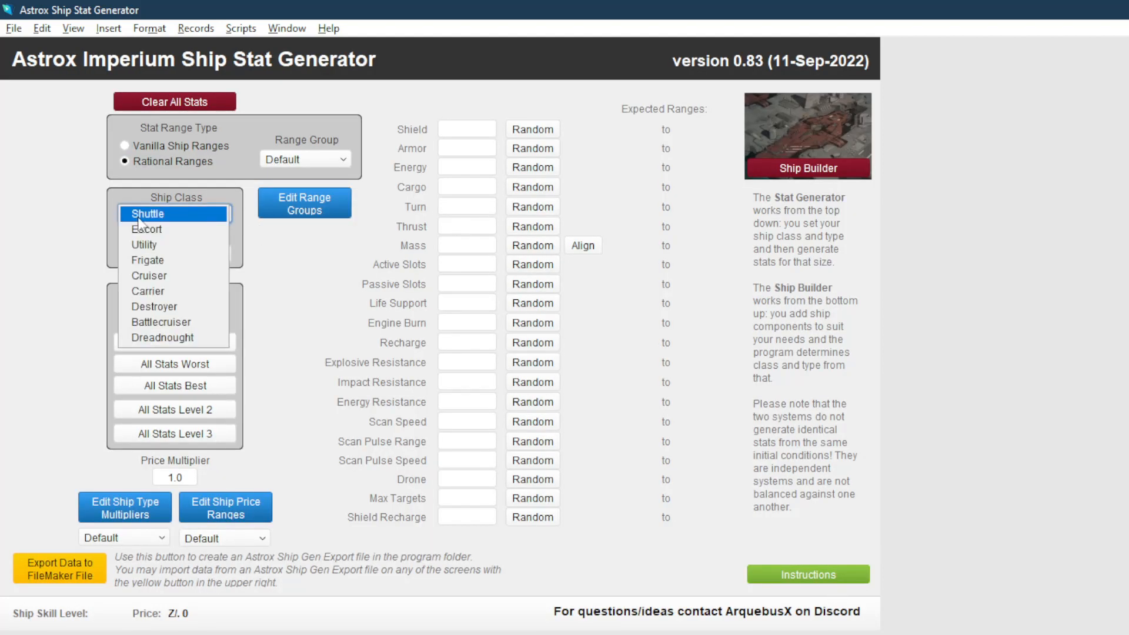
click(176, 301)
click(187, 255)
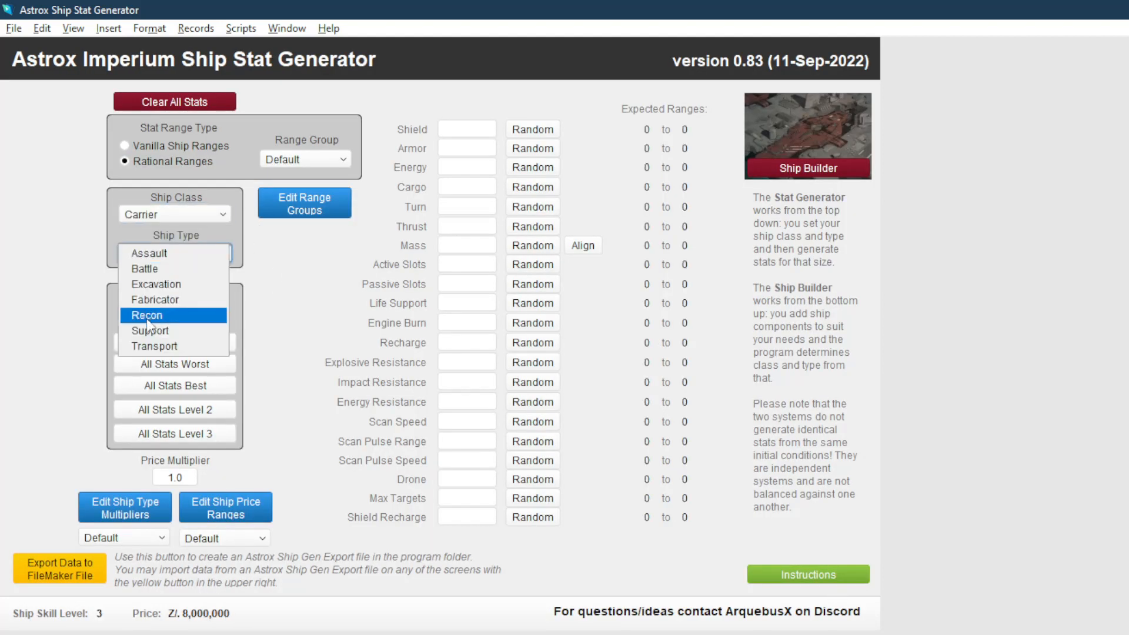
click(177, 325)
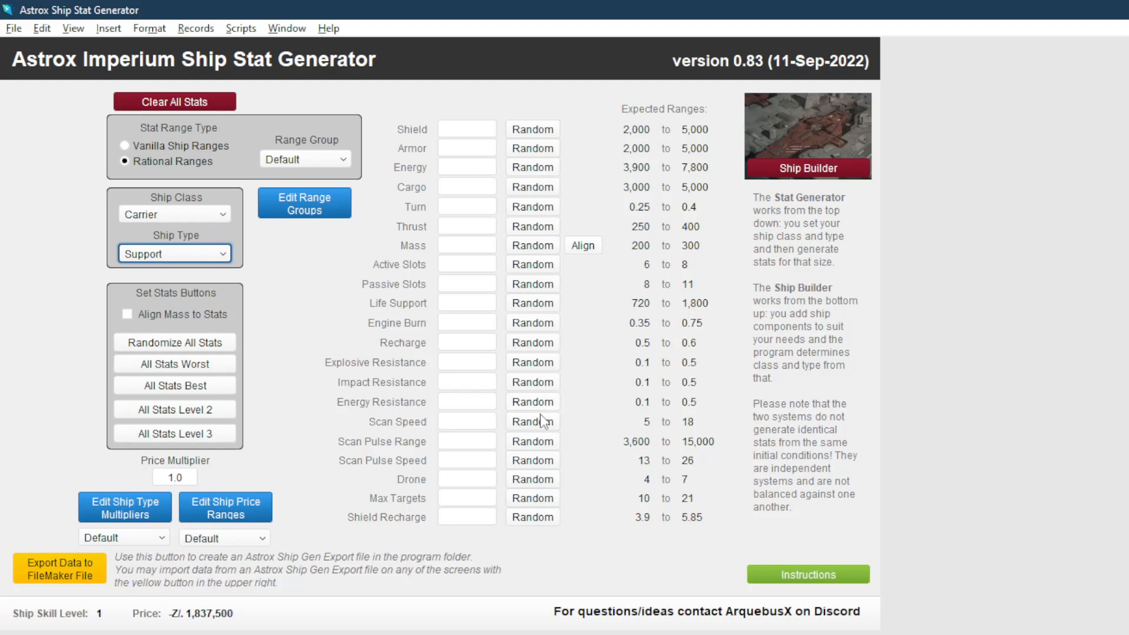
Delete the existing ship records in the Ship Builder, including Dreadnut and Shuttlebutt
click(808, 171)
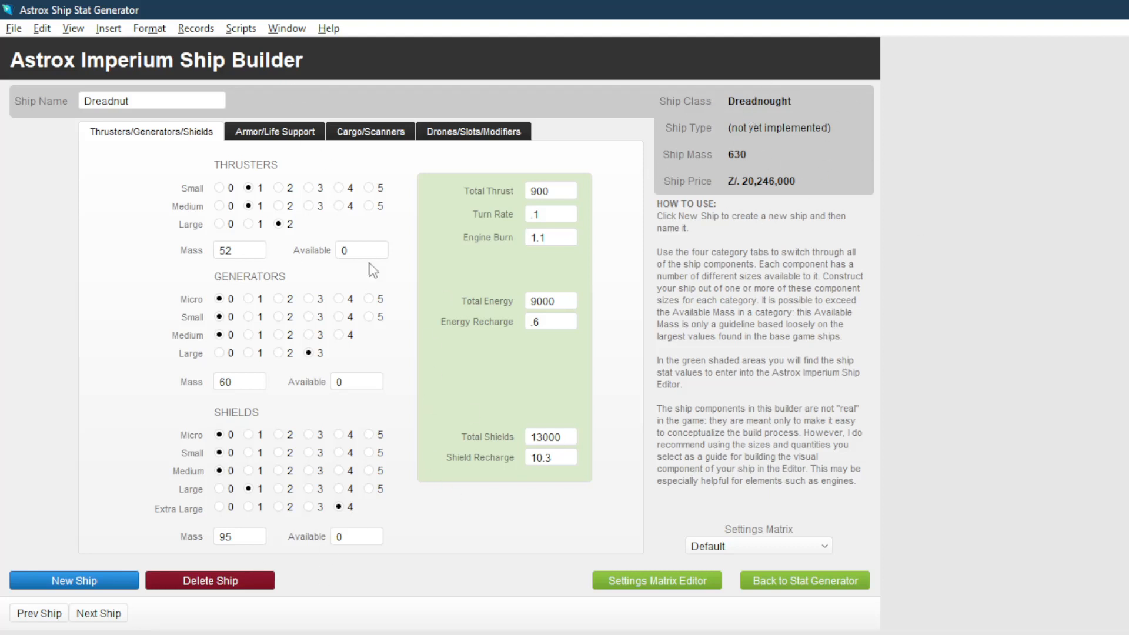
click(247, 579)
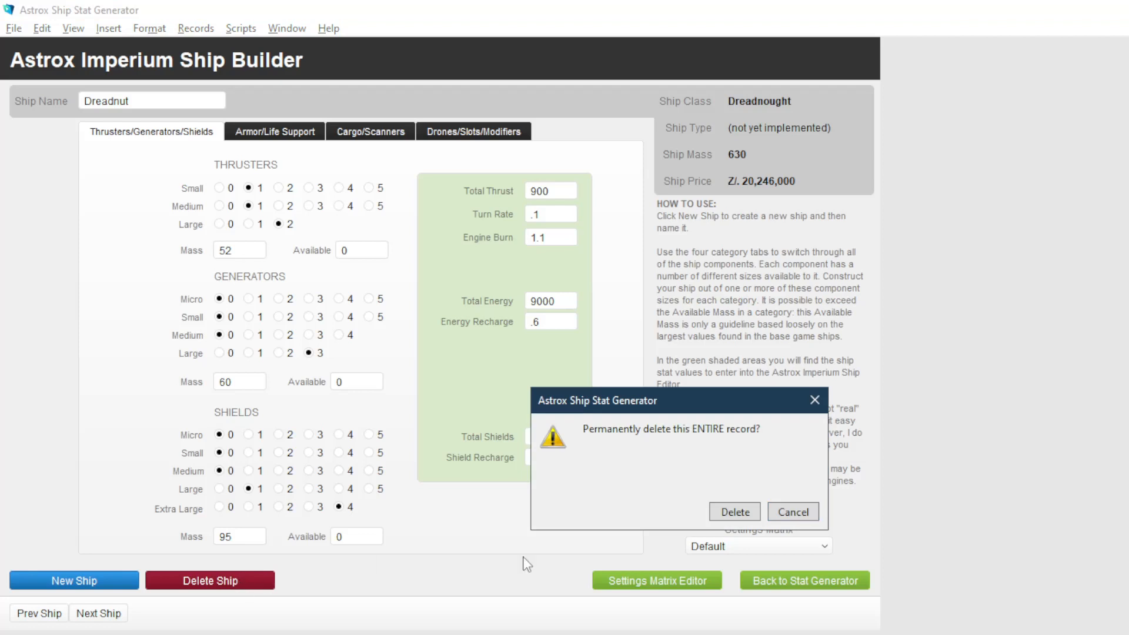
click(735, 513)
click(235, 579)
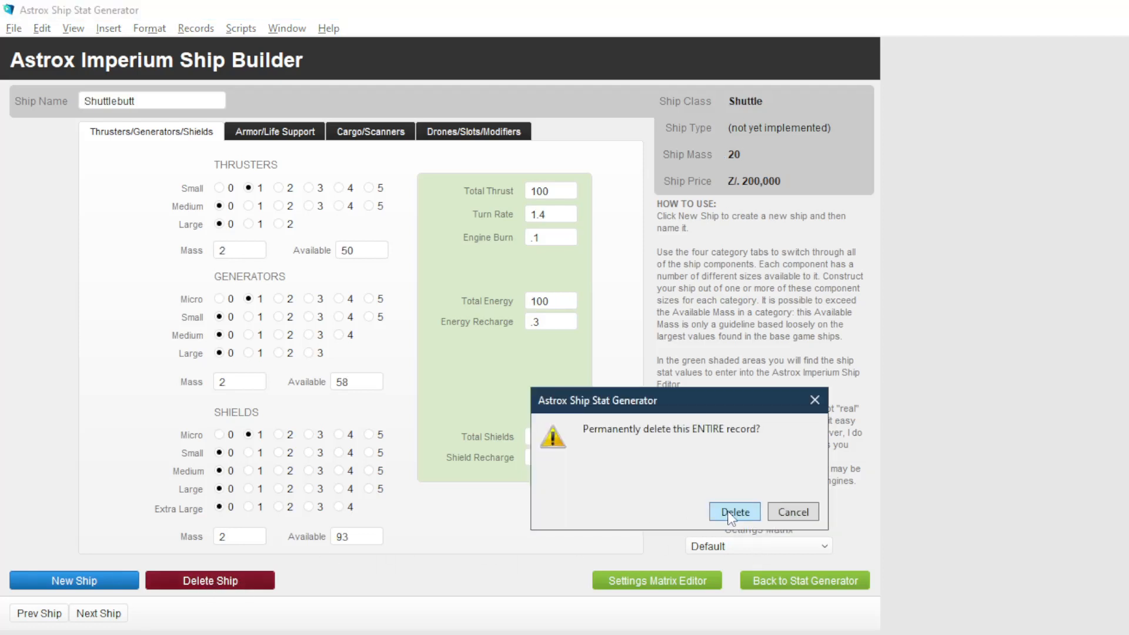
click(733, 516)
click(222, 580)
click(736, 511)
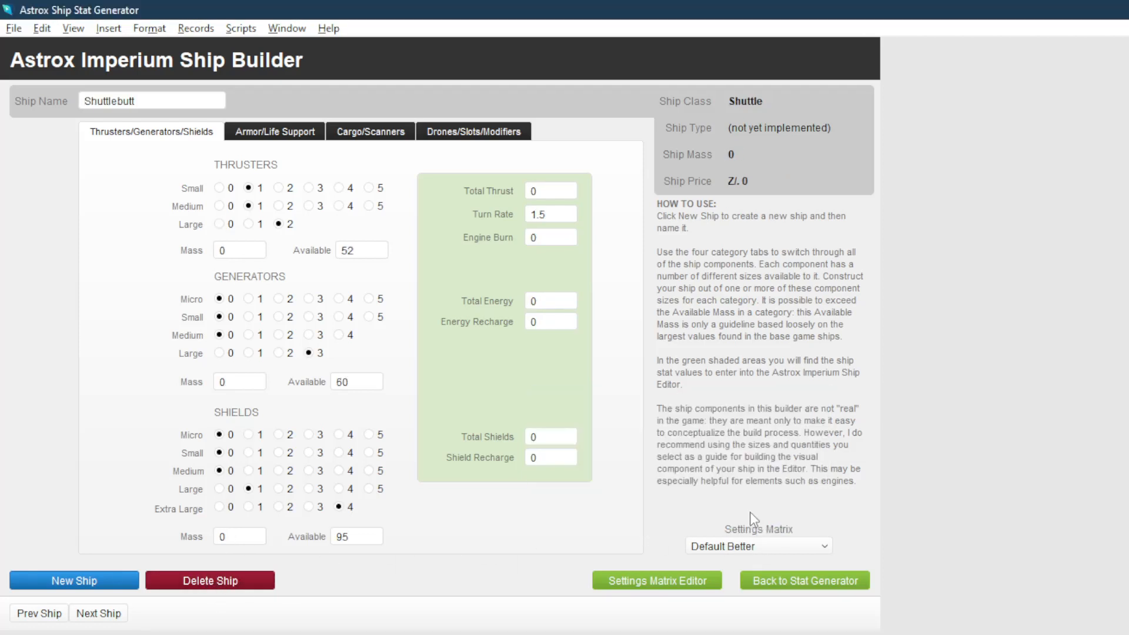
Create a new ship and name it Frank
click(81, 582)
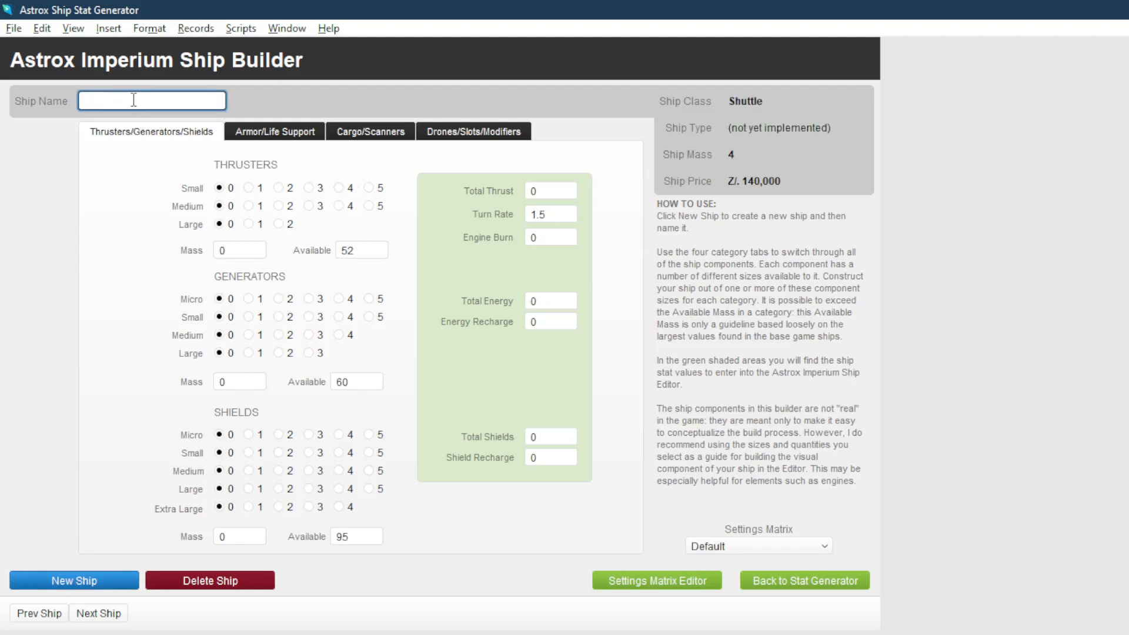
text(Frank)
key(Tab)
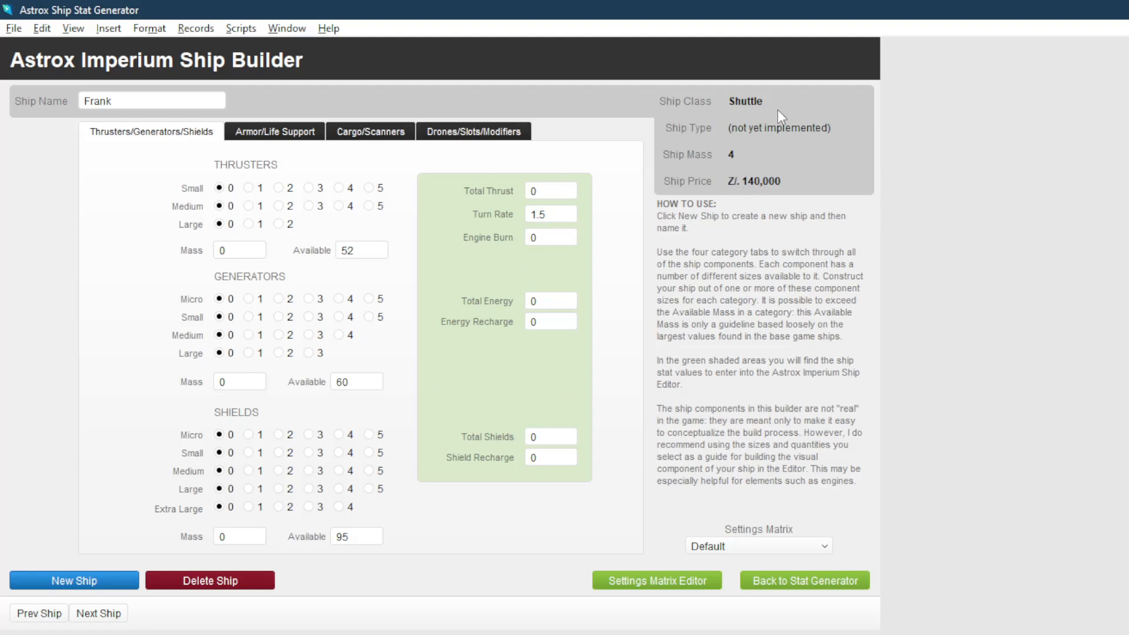
Equip the ship with 1 small thruster, 1 micro generator and 1 micro shield
click(249, 188)
click(249, 299)
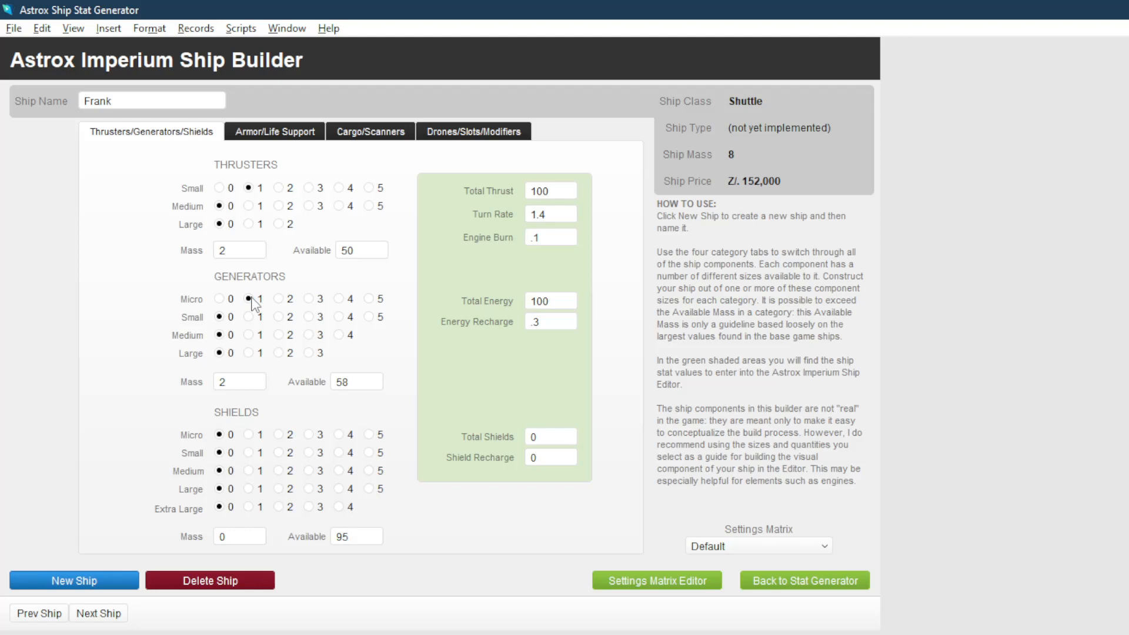
click(249, 434)
Add 1 micro armor and 1 micro life support unit to the ship
click(287, 132)
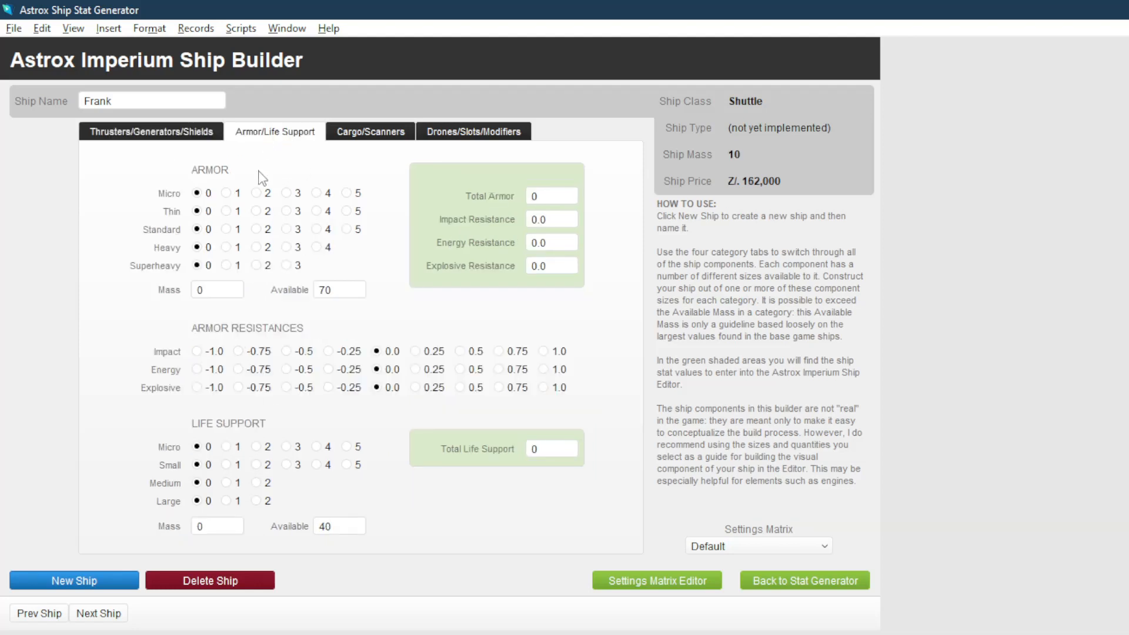
click(226, 193)
click(227, 447)
Add 1 micro cargo bay, 1 2-band active scanner and 1 micro passive scanner to the ship
click(388, 137)
click(239, 178)
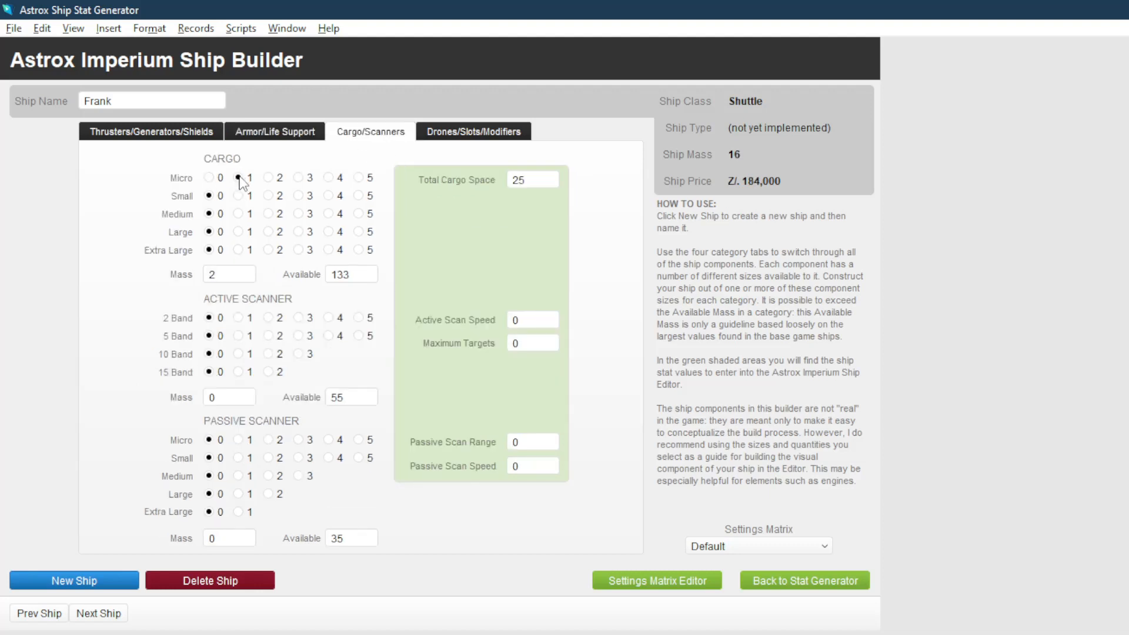
click(238, 318)
click(238, 439)
Review the ship's drone, slot and modifier options and the resulting stats in each component category
click(448, 130)
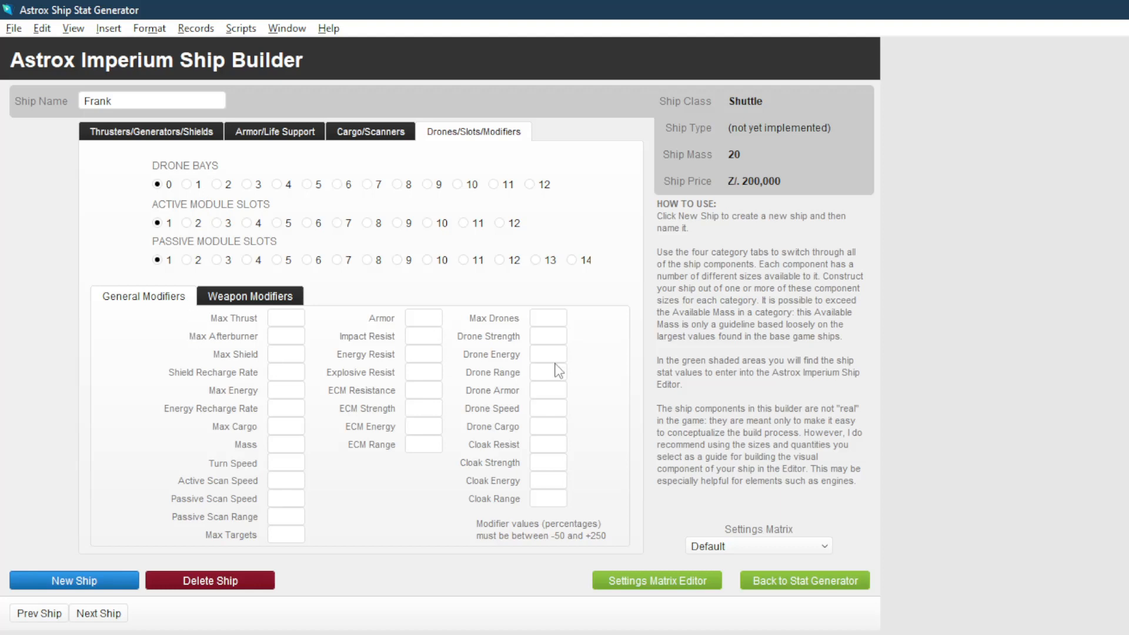
click(194, 132)
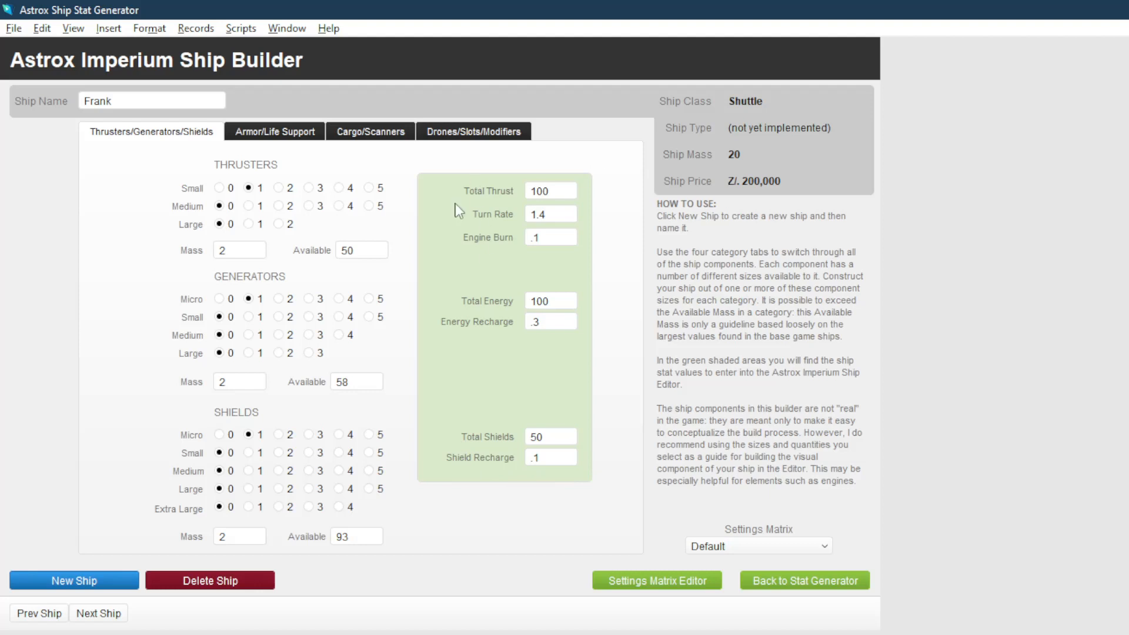
click(289, 132)
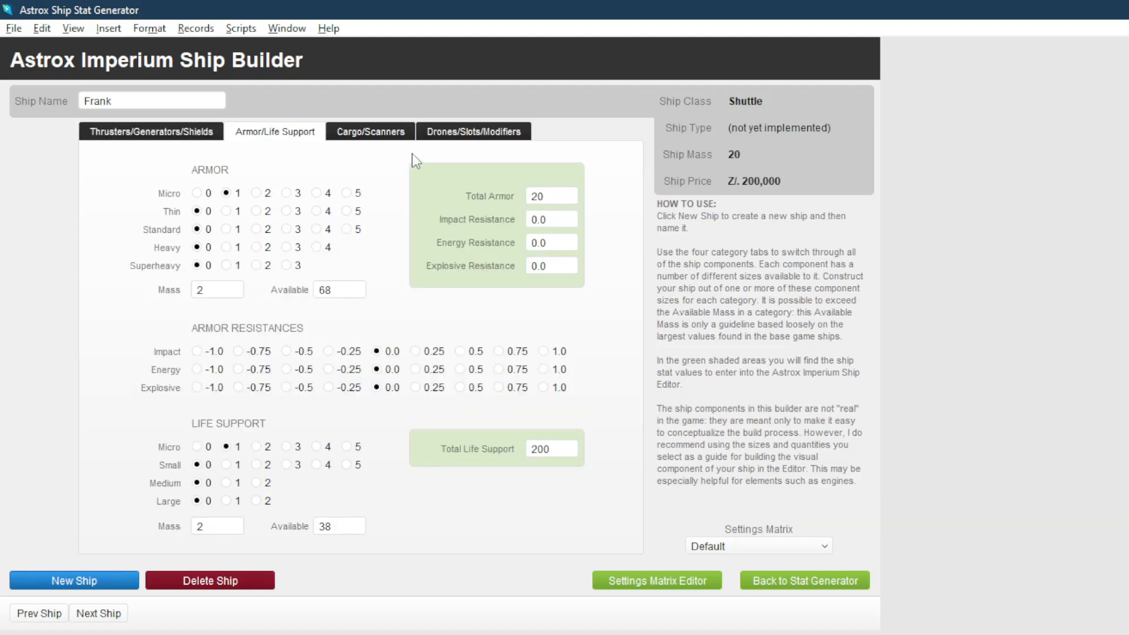
click(378, 137)
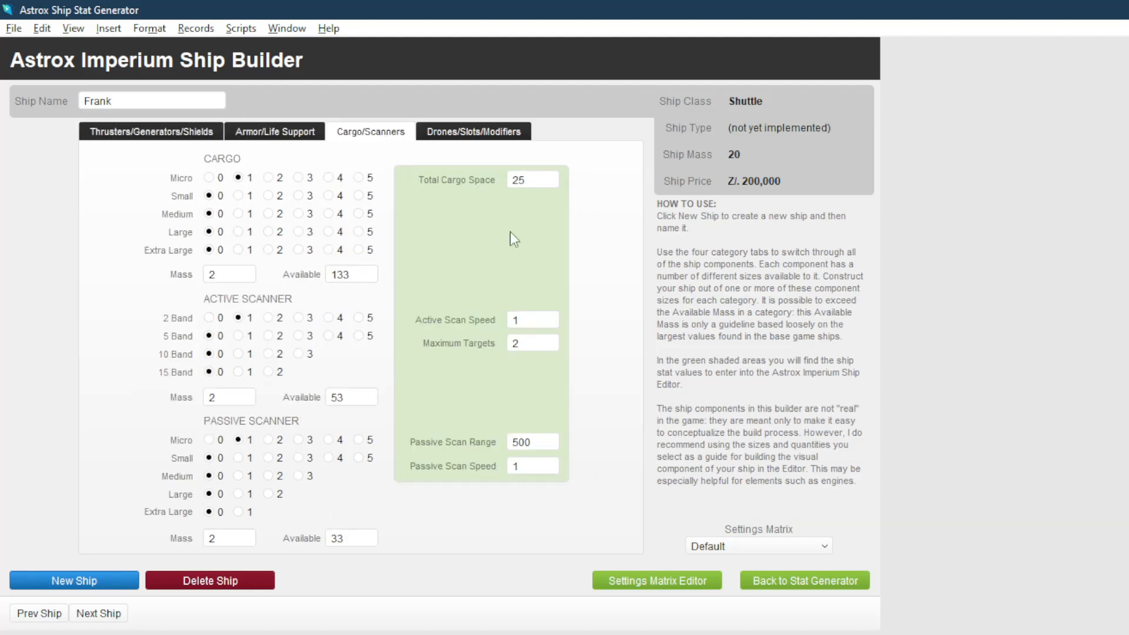
click(520, 135)
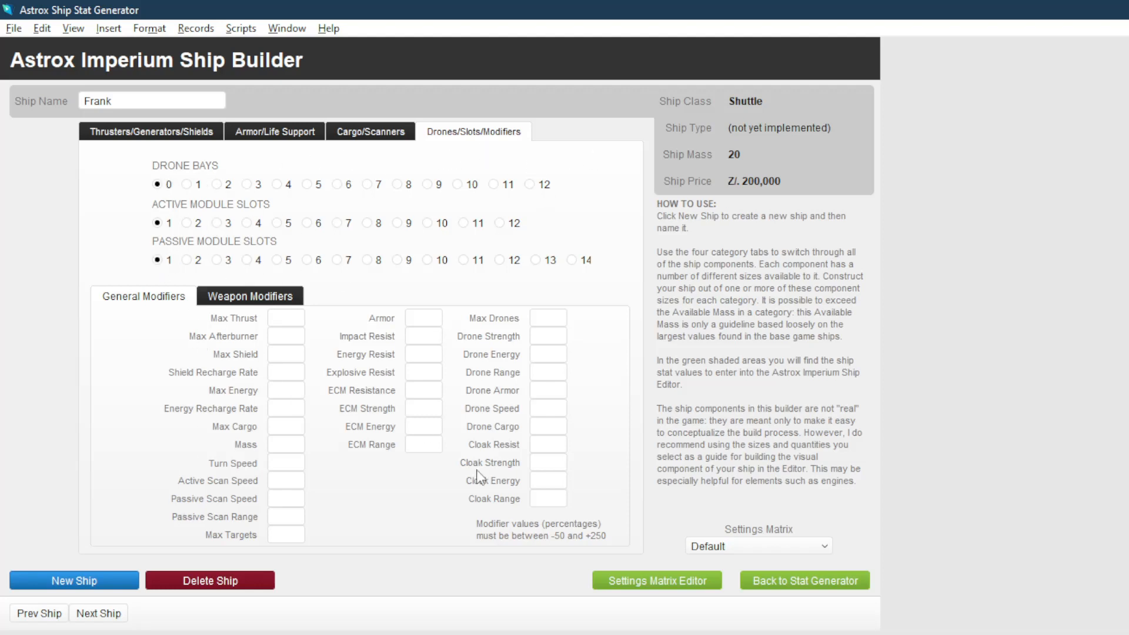
Try different small thruster counts between 0 and 3 on the ship to compare its thrust stats
click(127, 133)
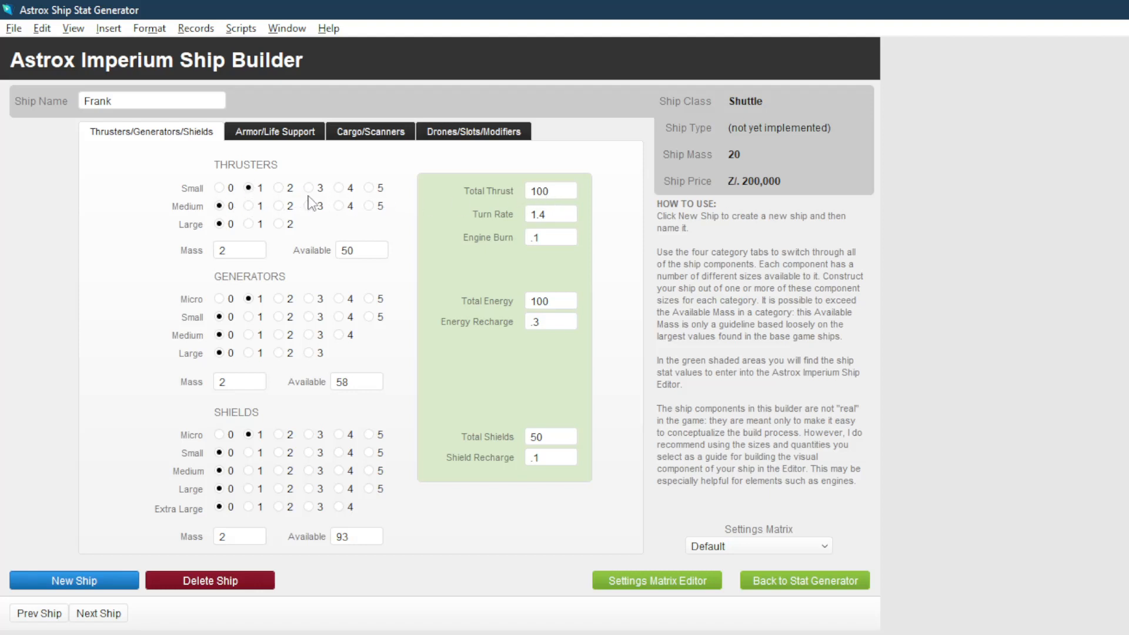
click(279, 188)
click(309, 188)
click(250, 188)
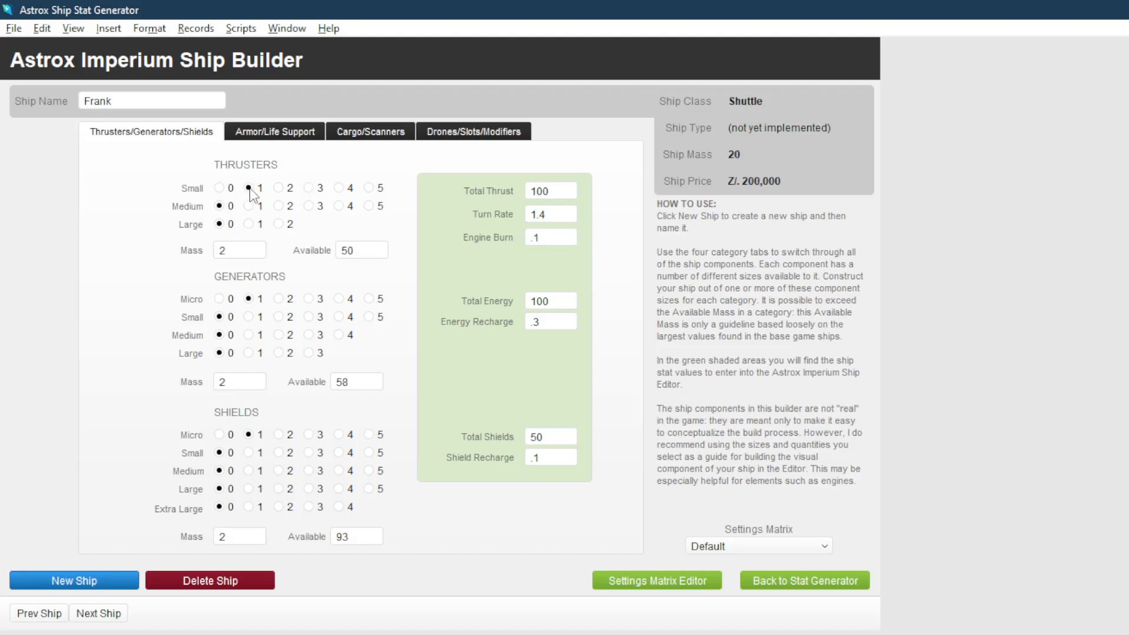
click(220, 188)
click(249, 188)
click(280, 189)
click(309, 188)
click(248, 189)
click(219, 188)
right_click(248, 189)
click(313, 160)
Raise the small thruster count stepwise from 2 to 5 and return it to 1
click(279, 188)
click(308, 188)
click(339, 188)
click(369, 188)
click(248, 188)
Try 2 large thrusters with 5, 3 and 1 medium thrusters, and reset both sizes to 0
click(279, 224)
click(369, 206)
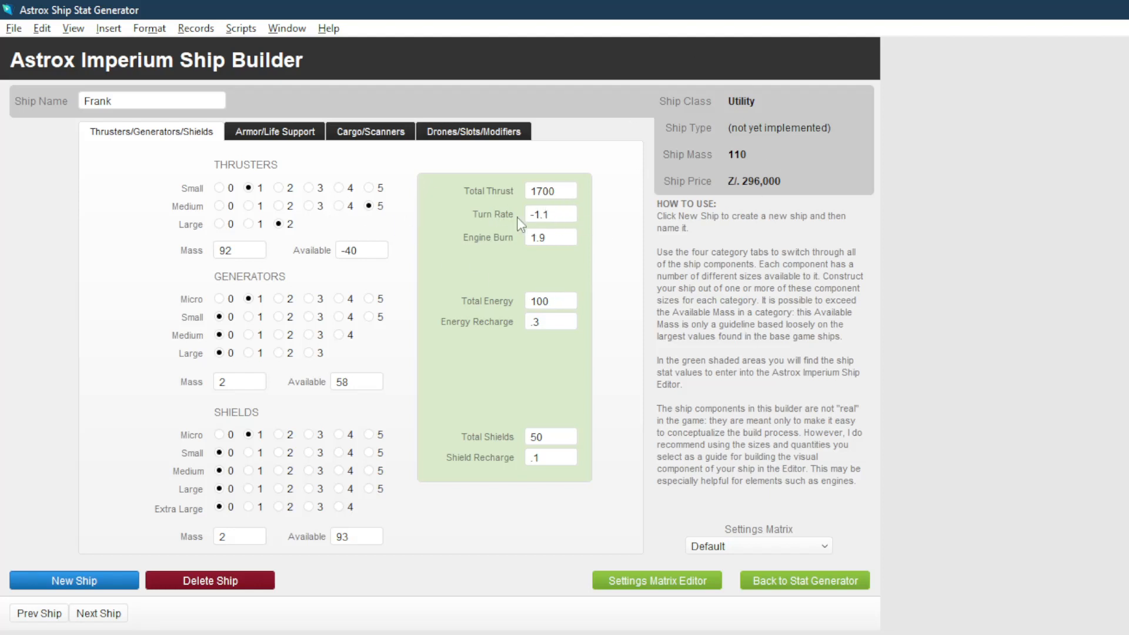
click(309, 205)
click(248, 206)
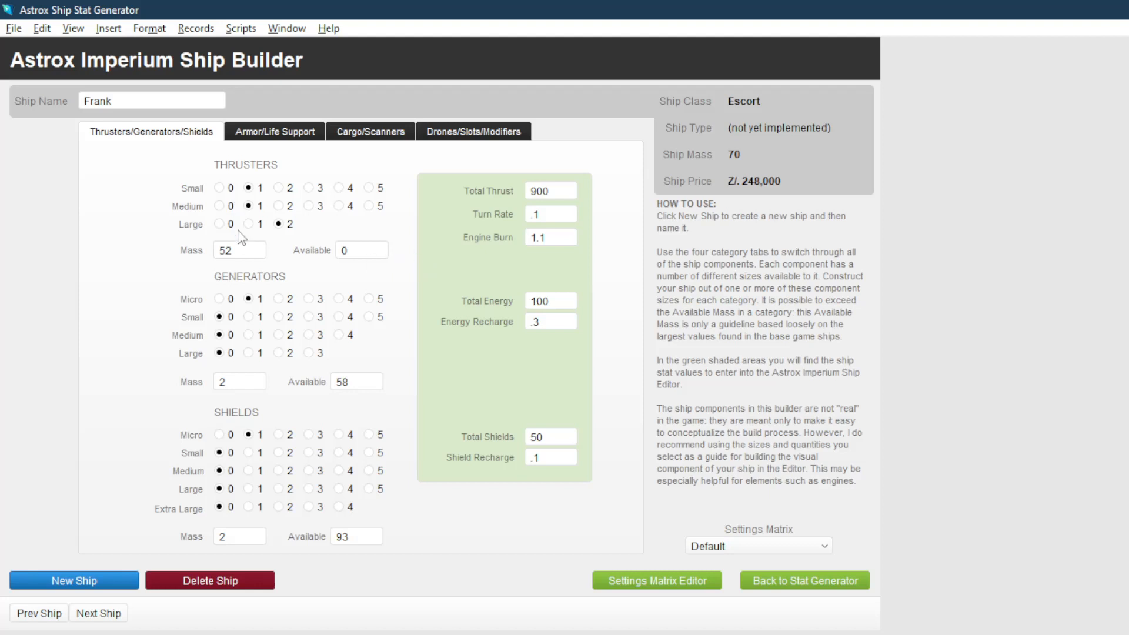
click(220, 224)
click(220, 206)
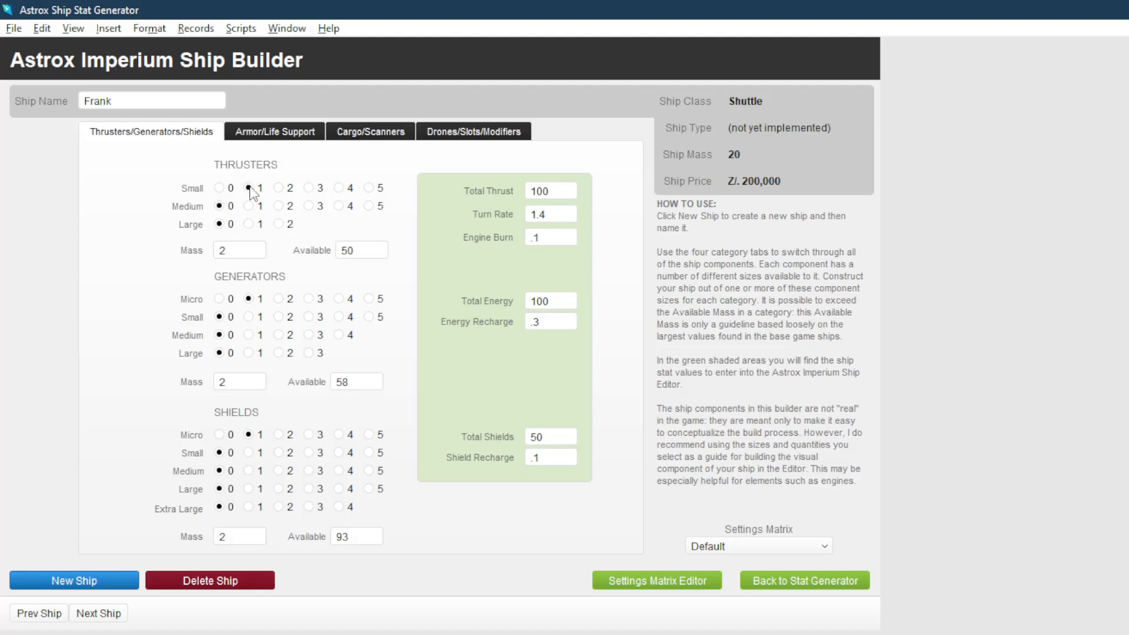
Try medium thruster counts of 2, 0 and 1 together with 5 and 1 small thrusters, ending at 1 small and 2 medium
click(280, 205)
click(218, 207)
click(369, 188)
click(249, 206)
click(249, 188)
click(279, 206)
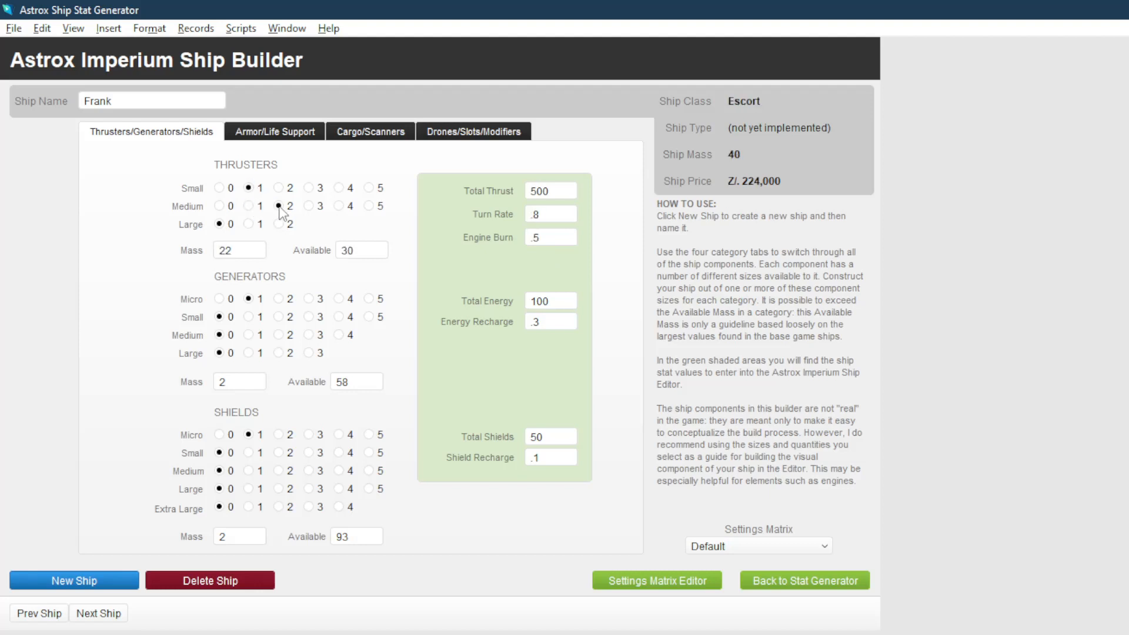
Compare 5 and 1 small thrusters with 2 and 0 medium thrusters, and return to 1 small and 0 medium
click(369, 188)
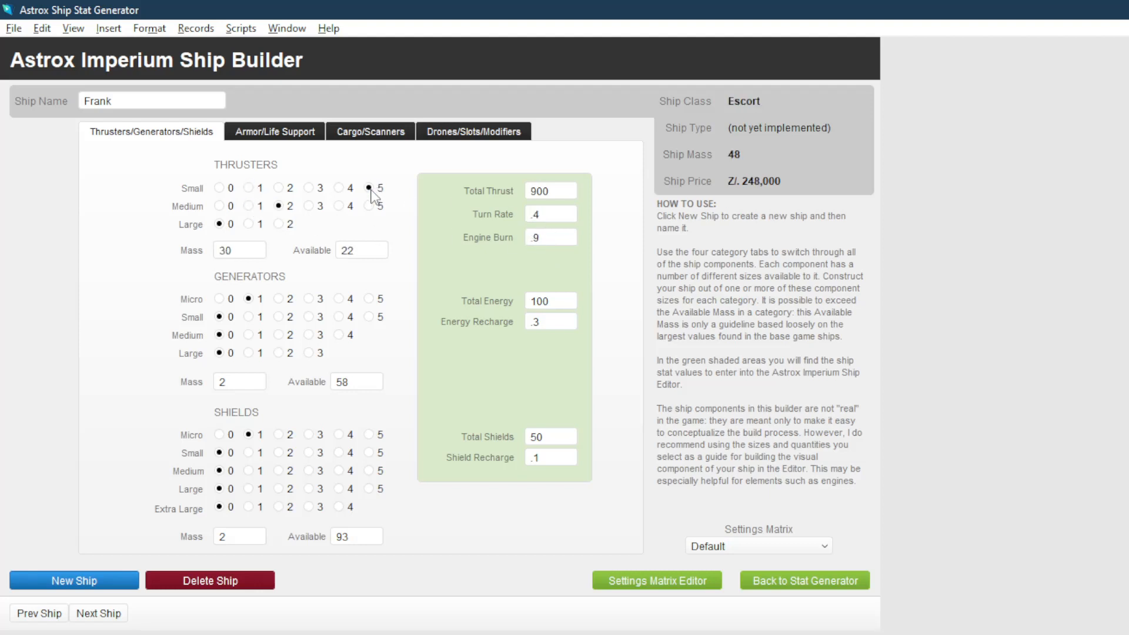
click(249, 188)
click(370, 188)
click(220, 206)
click(278, 206)
click(249, 187)
click(219, 206)
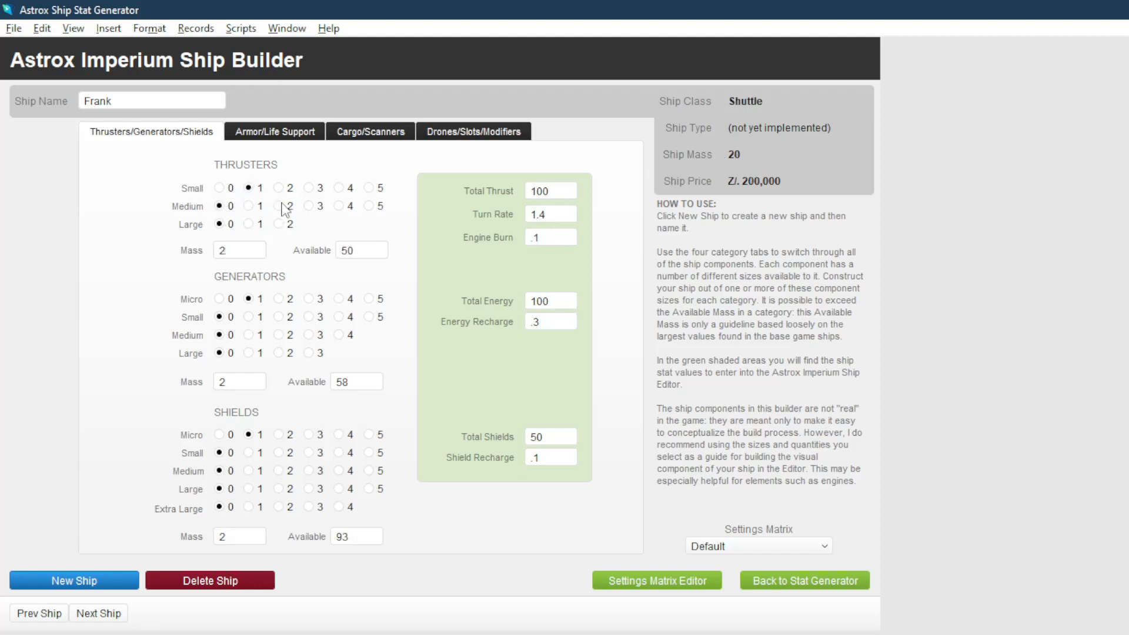
Try 1, 2 and 5 small thrusters with 3 medium thrusters, and lower the medium count to 2 with 5 small
click(369, 187)
click(249, 188)
click(310, 206)
click(279, 189)
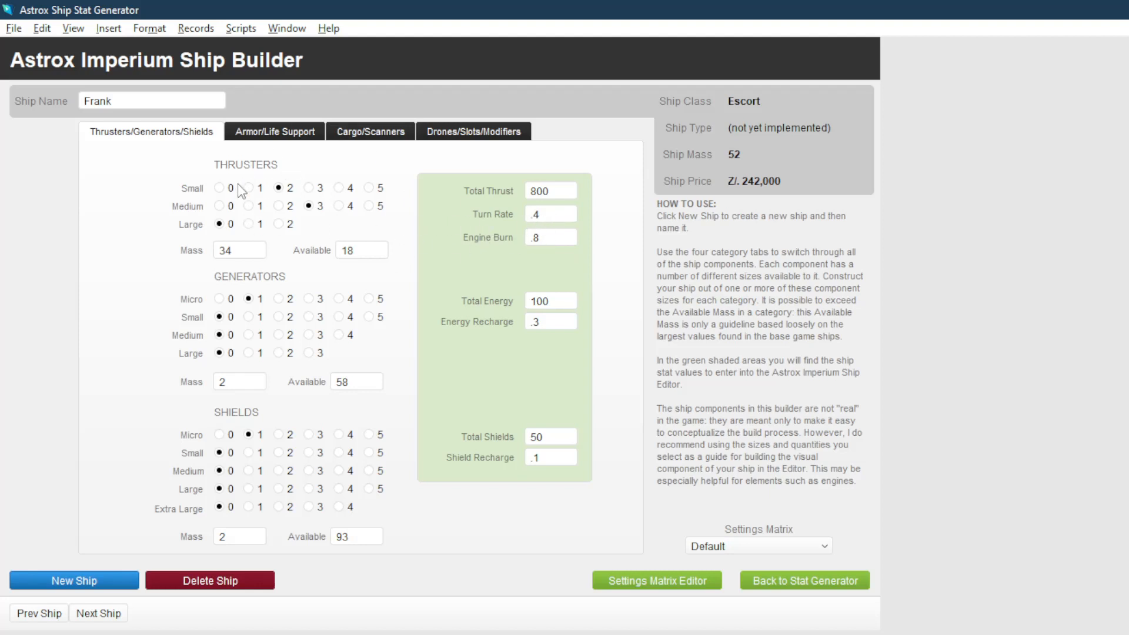
click(369, 189)
click(278, 207)
Try further small and medium thruster mixes and settle on 4 small thrusters and 1 medium thruster
click(249, 189)
click(310, 206)
click(279, 206)
click(278, 188)
click(249, 205)
click(308, 188)
click(339, 188)
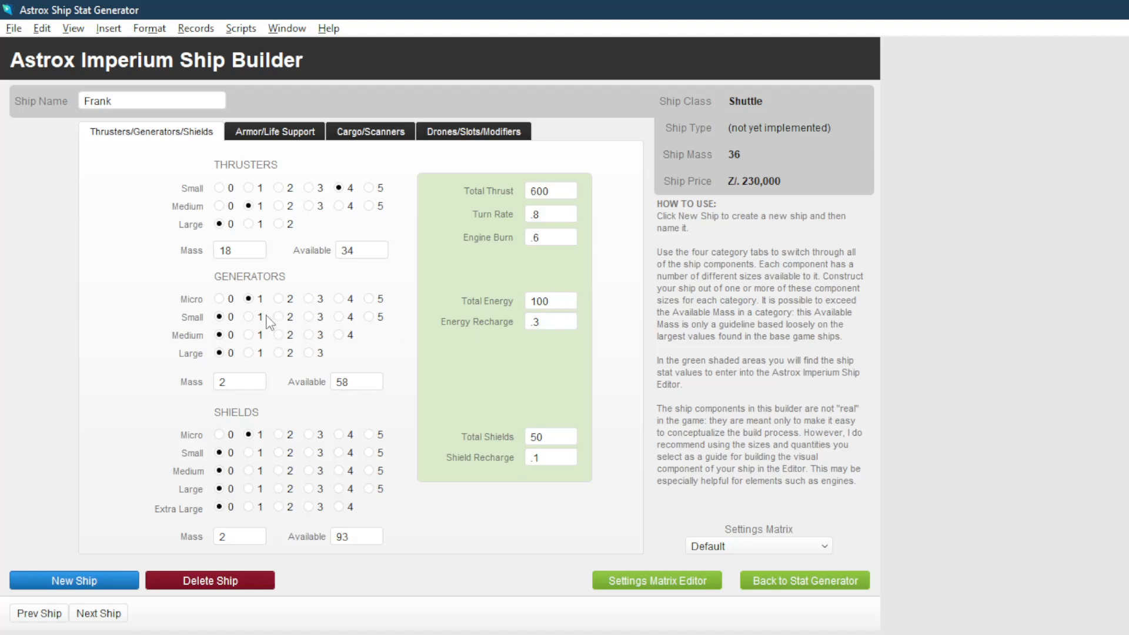
Try 1 to 3 micro generators with 1 and 2 small generators, ending at 3 micro and 2 small
click(284, 299)
click(309, 300)
click(249, 300)
click(280, 317)
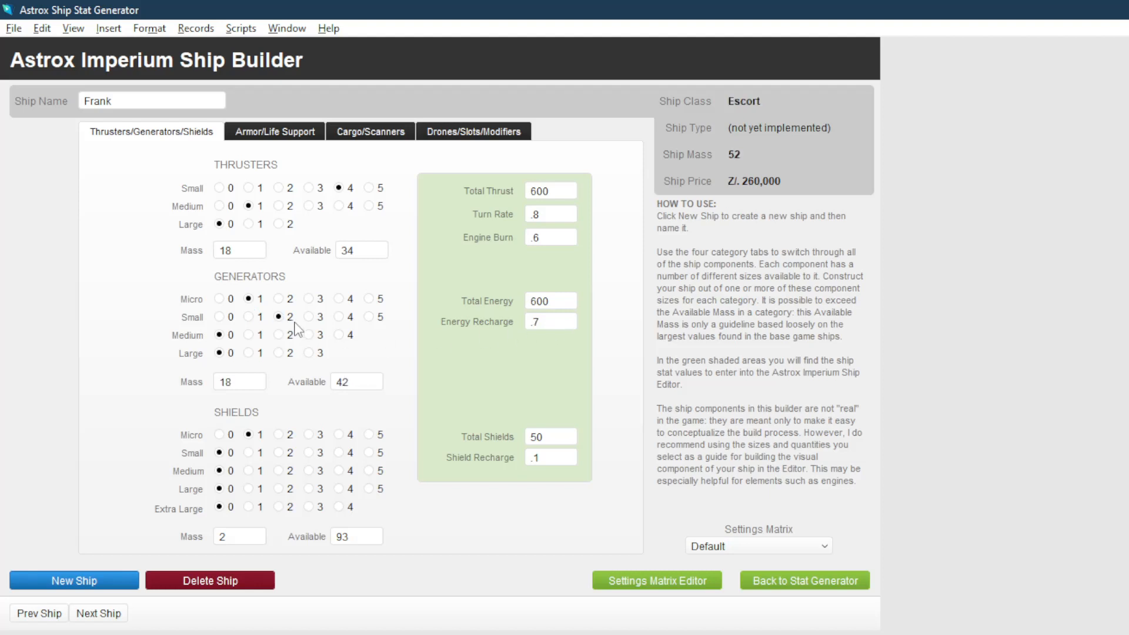
click(249, 317)
click(284, 318)
click(279, 299)
click(309, 299)
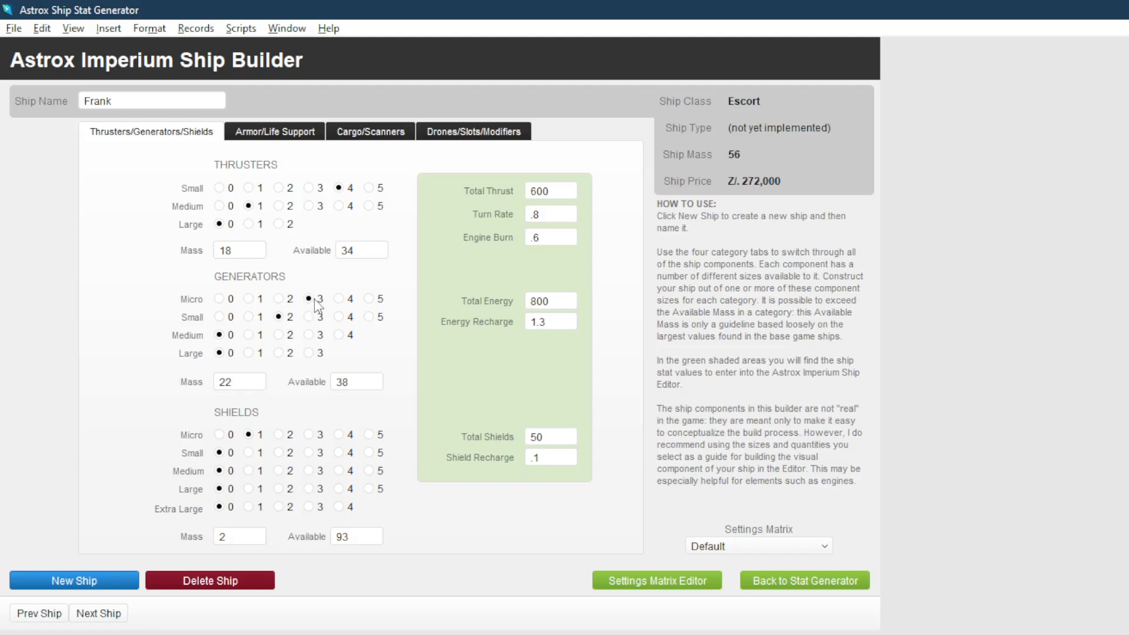
Compare 5 micro with 1 small generator against 2 micro with 2 small, and settle on 5 micro and 1 small
click(249, 317)
click(370, 299)
click(279, 299)
click(279, 317)
click(249, 317)
click(369, 298)
Equip the ship with 2 medium shields and set its micro shields to 0
click(279, 471)
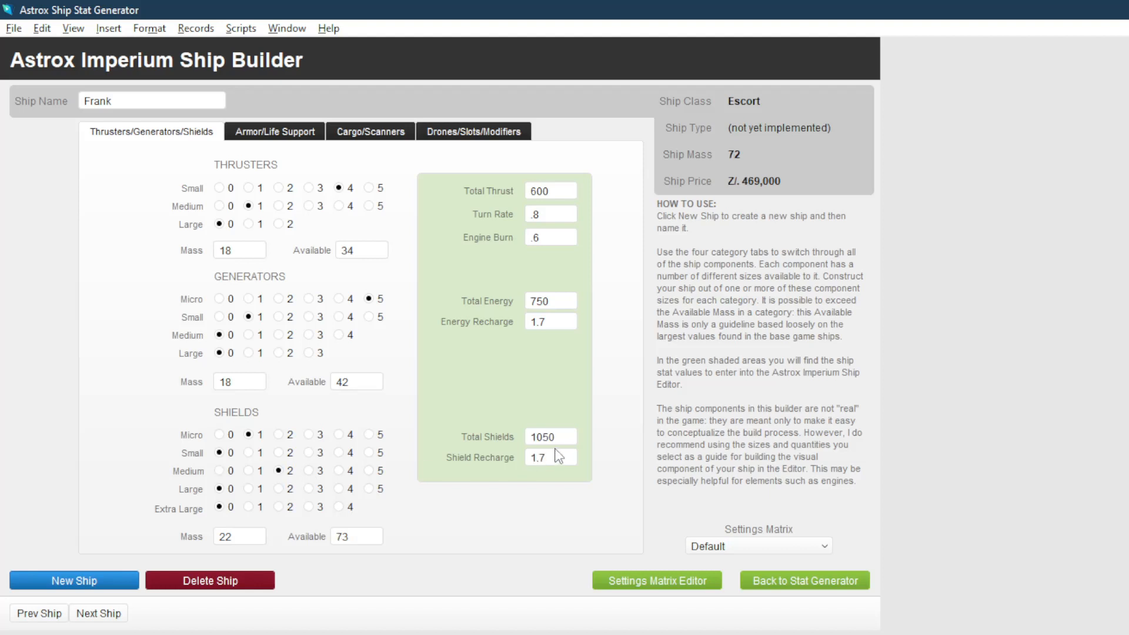
click(220, 435)
Try 3 standard armor units and 5 micro armor units on the ship, and reset both sizes to 0
click(290, 140)
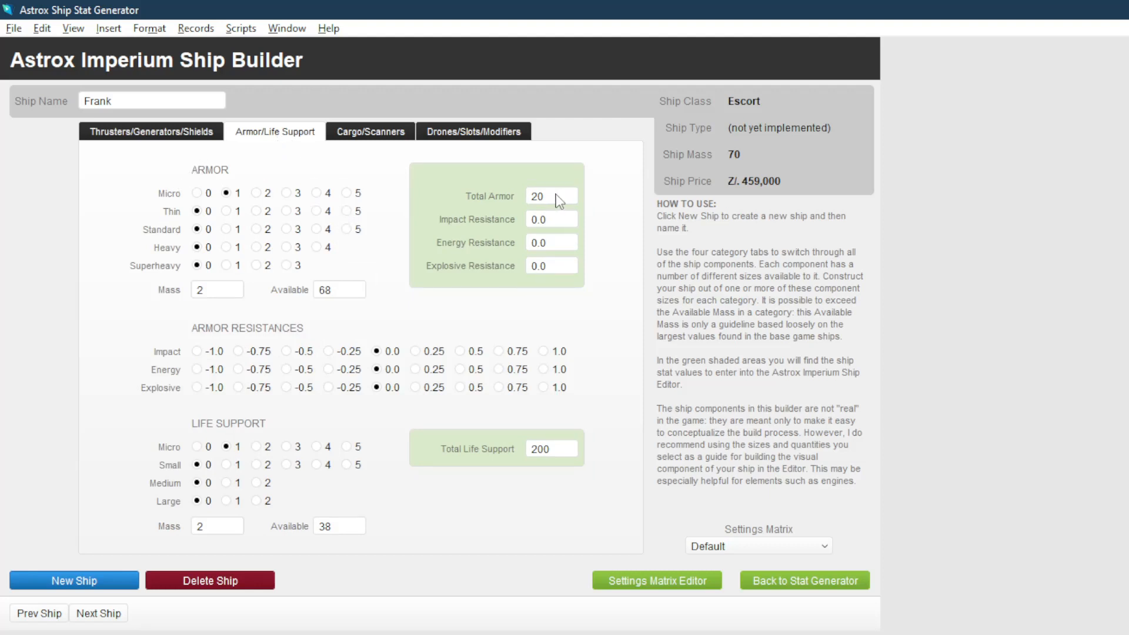
click(288, 229)
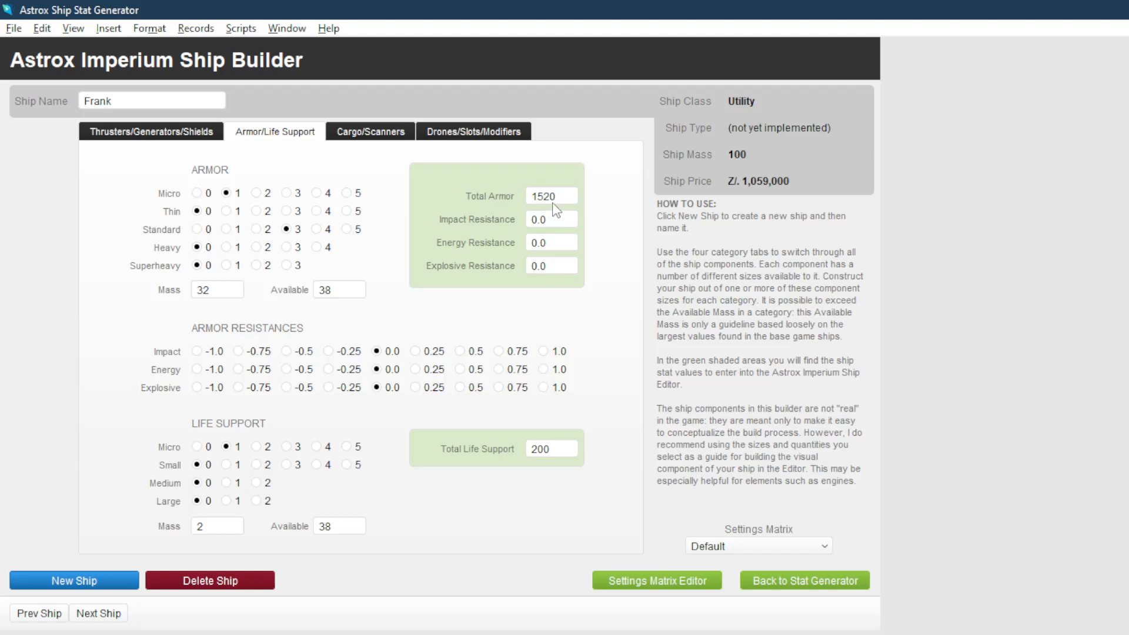
click(197, 193)
click(197, 229)
click(346, 193)
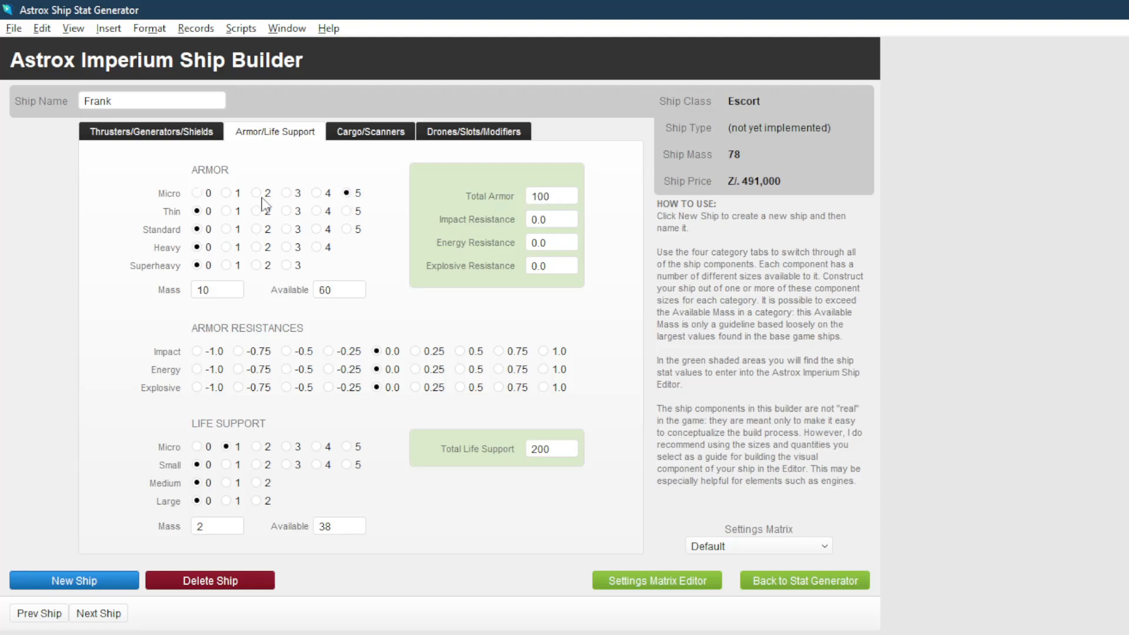
click(197, 194)
Try 5 thin armor units with 1 and 2 standard units, and settle on 3 standard units with 0 thin
click(346, 211)
click(197, 211)
click(346, 211)
click(227, 230)
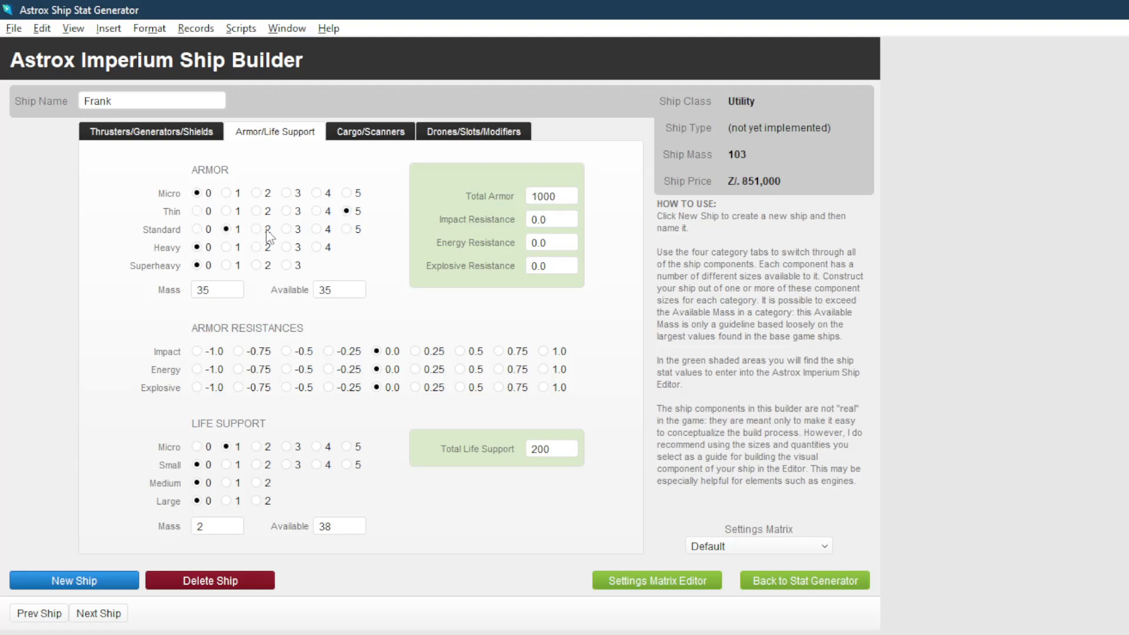
click(257, 230)
click(197, 212)
click(286, 228)
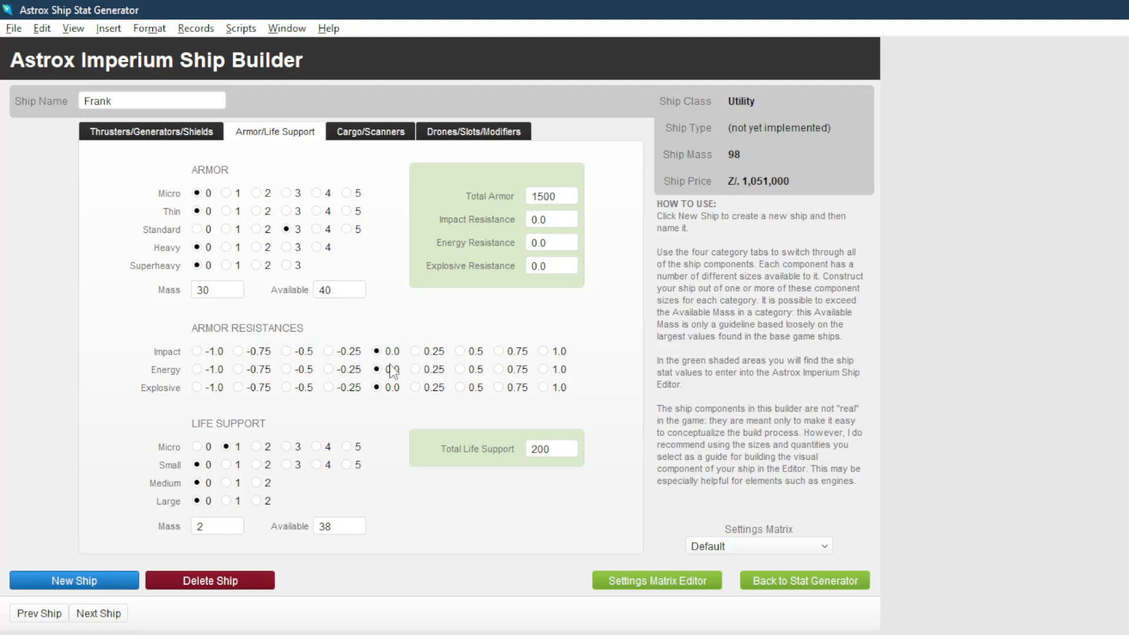
Set armor resistances to impact 0.5, energy 0.25 and explosive -0.75, and life support to 1 medium and 0 micro
click(461, 351)
click(416, 369)
click(416, 387)
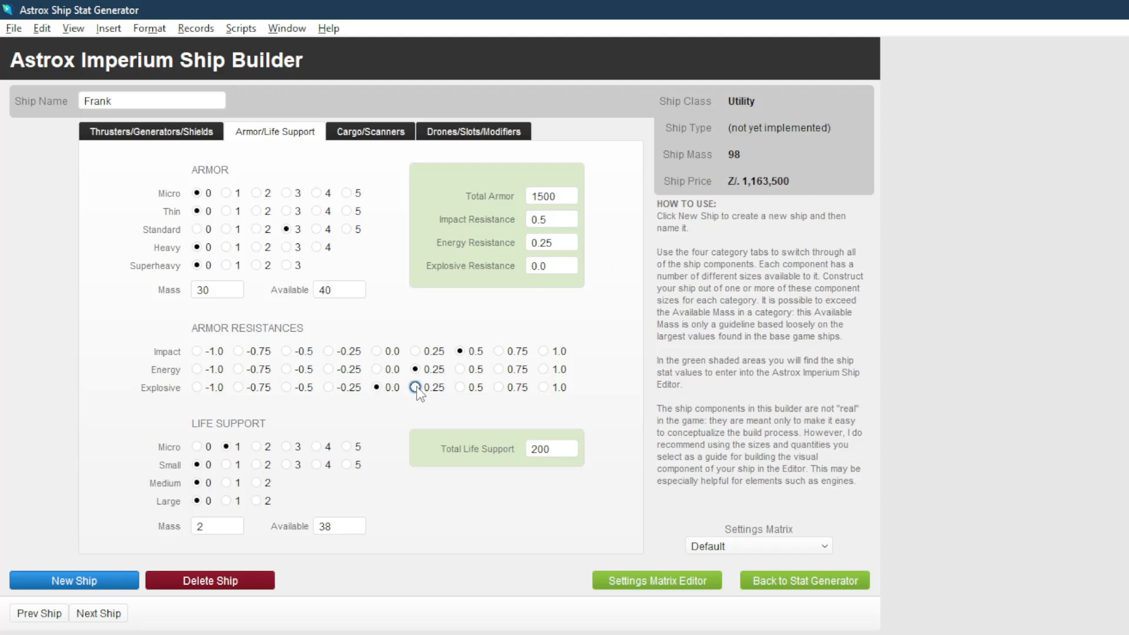
click(238, 387)
click(226, 483)
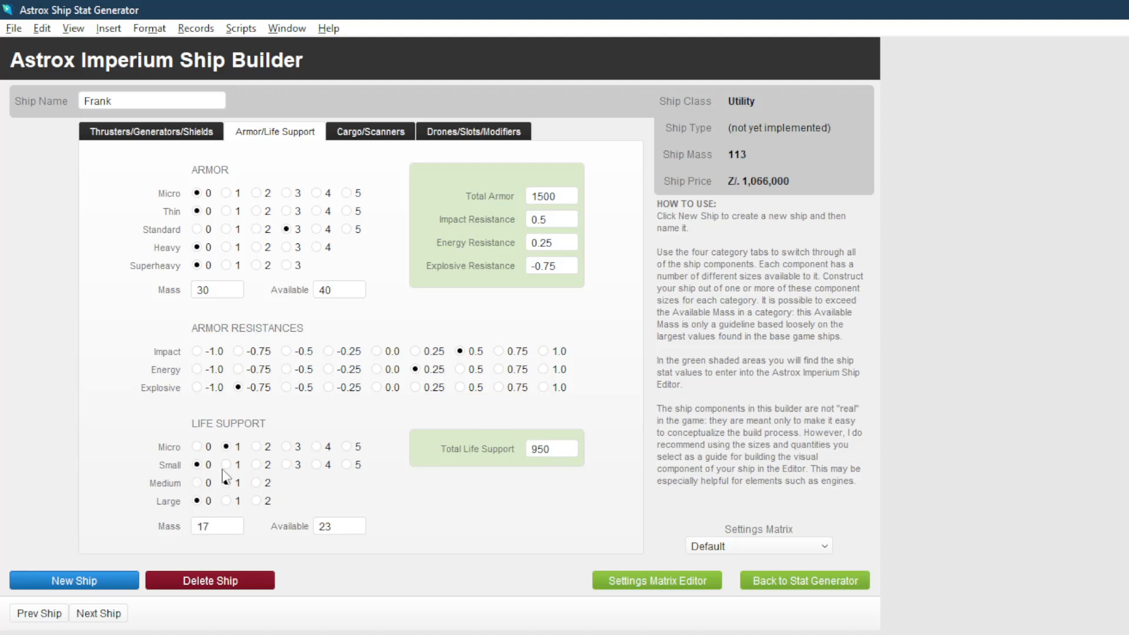
click(197, 447)
Set the ship's micro cargo to 0, try 2 large cargo units and reset the large cargo to 0
click(367, 135)
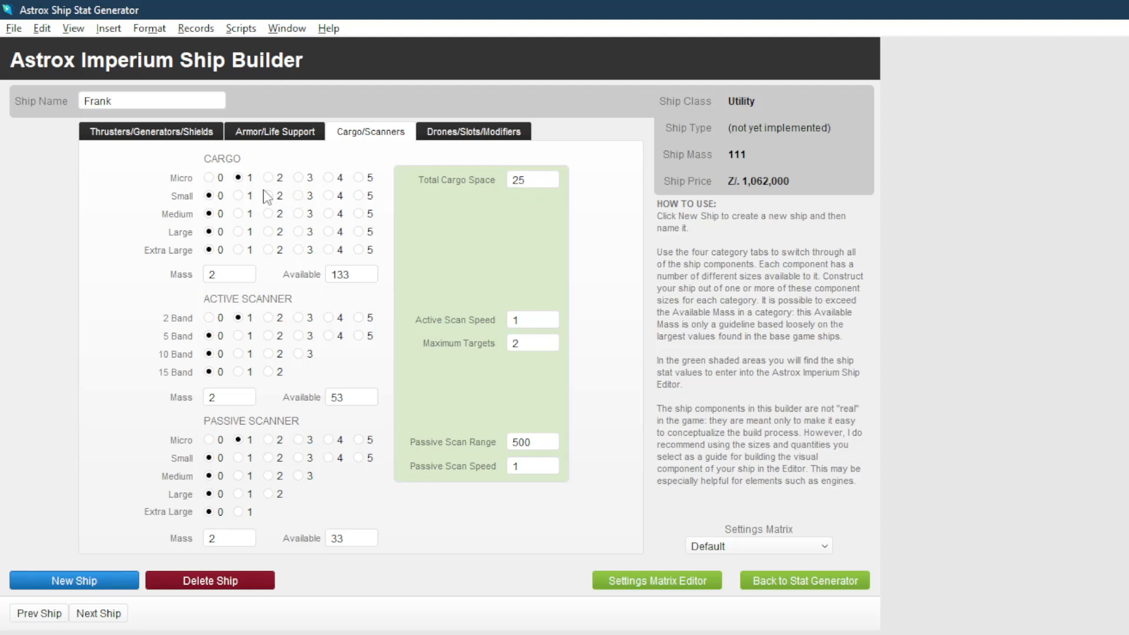
click(209, 178)
click(268, 231)
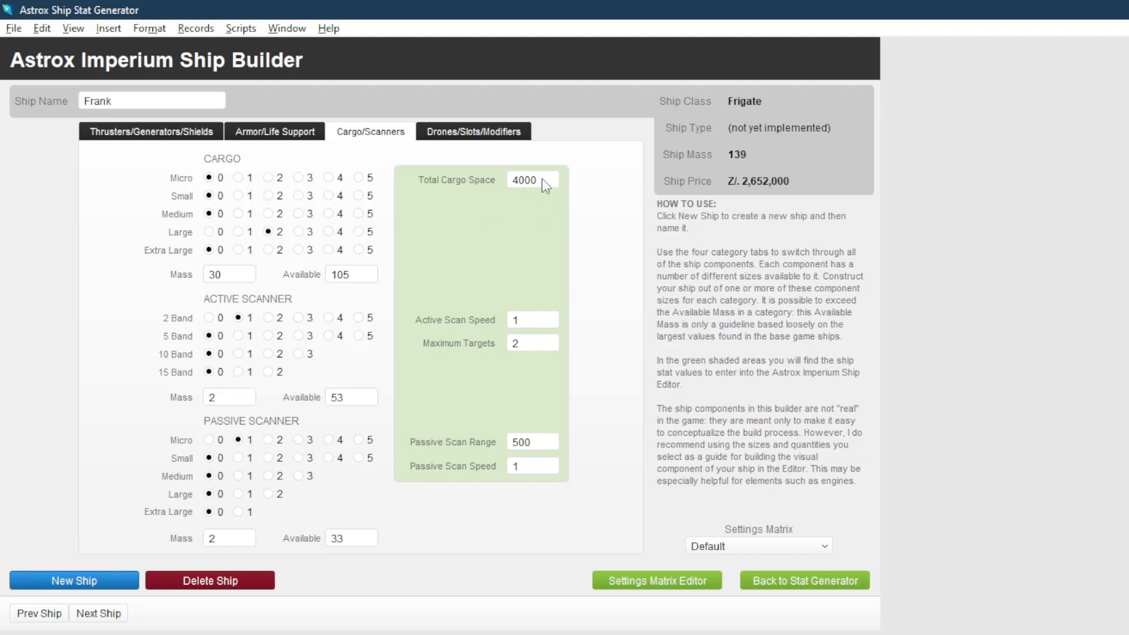
click(209, 232)
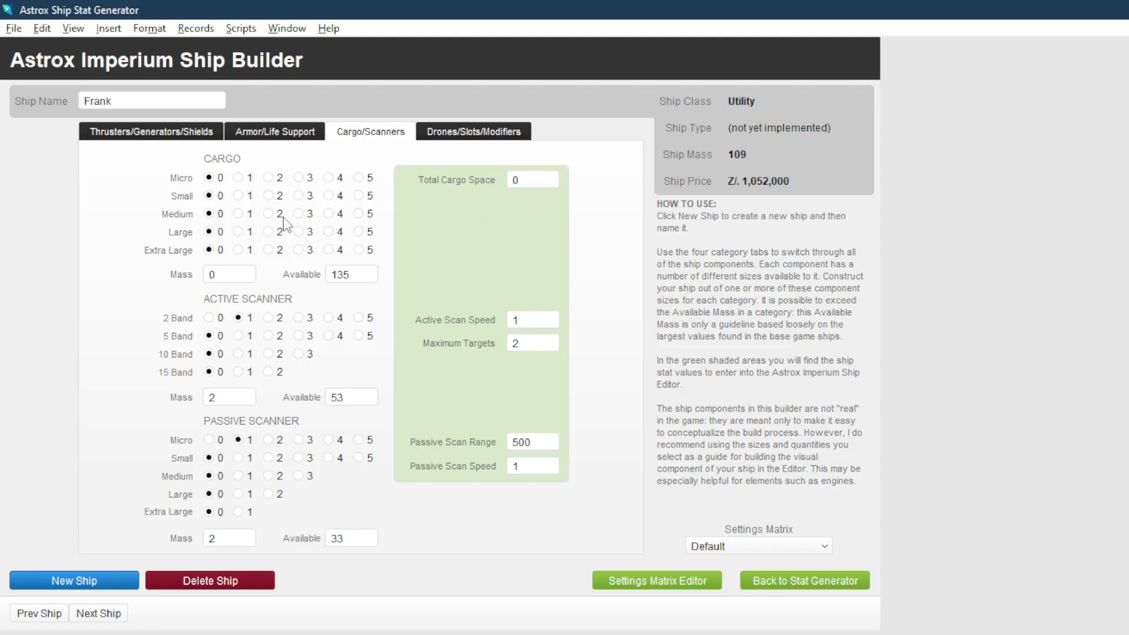
Try 4 and 5 medium cargo units with 3 and 5 small units, and reset both sizes to 0
click(327, 215)
click(358, 214)
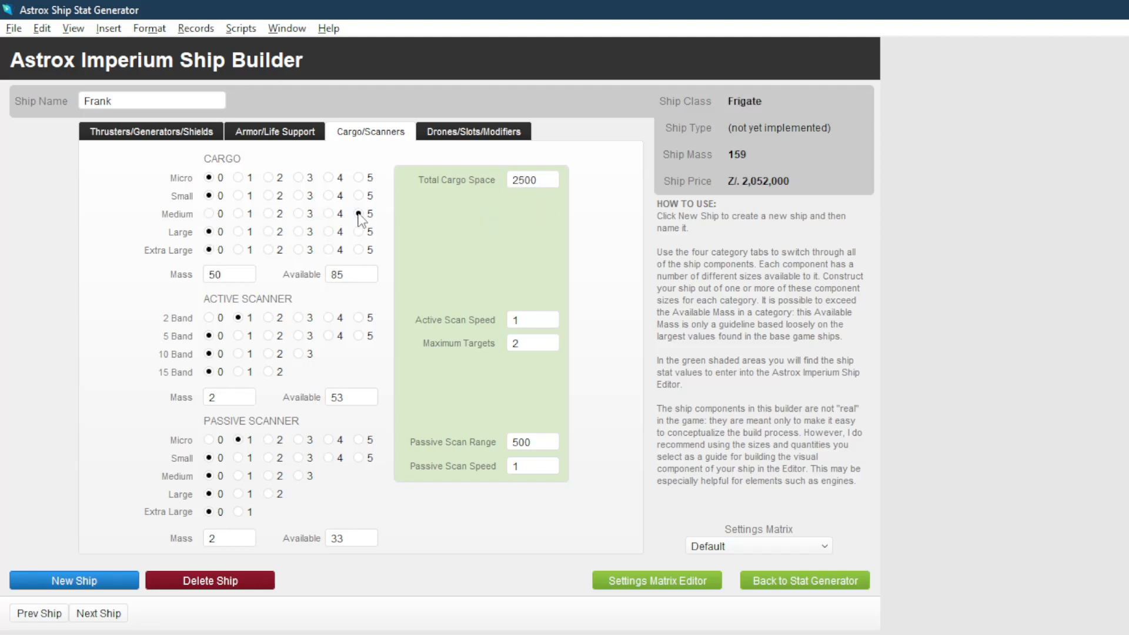
click(328, 214)
click(298, 195)
click(358, 196)
click(208, 195)
click(209, 213)
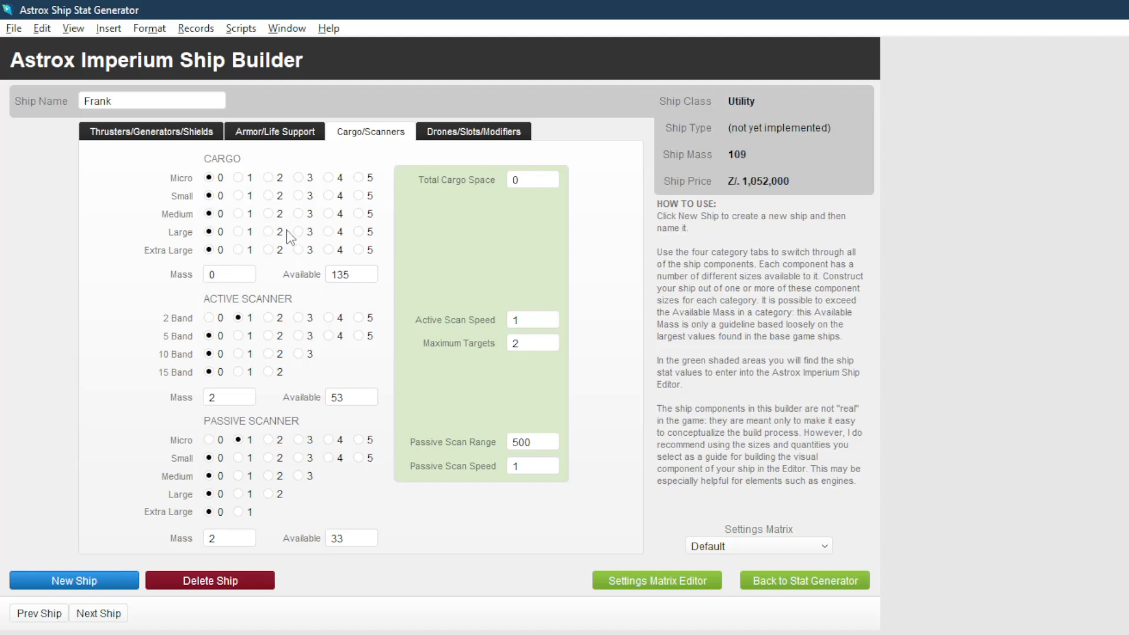
Try 3 large cargo units and reduce the large cargo count to 2
click(298, 232)
click(268, 232)
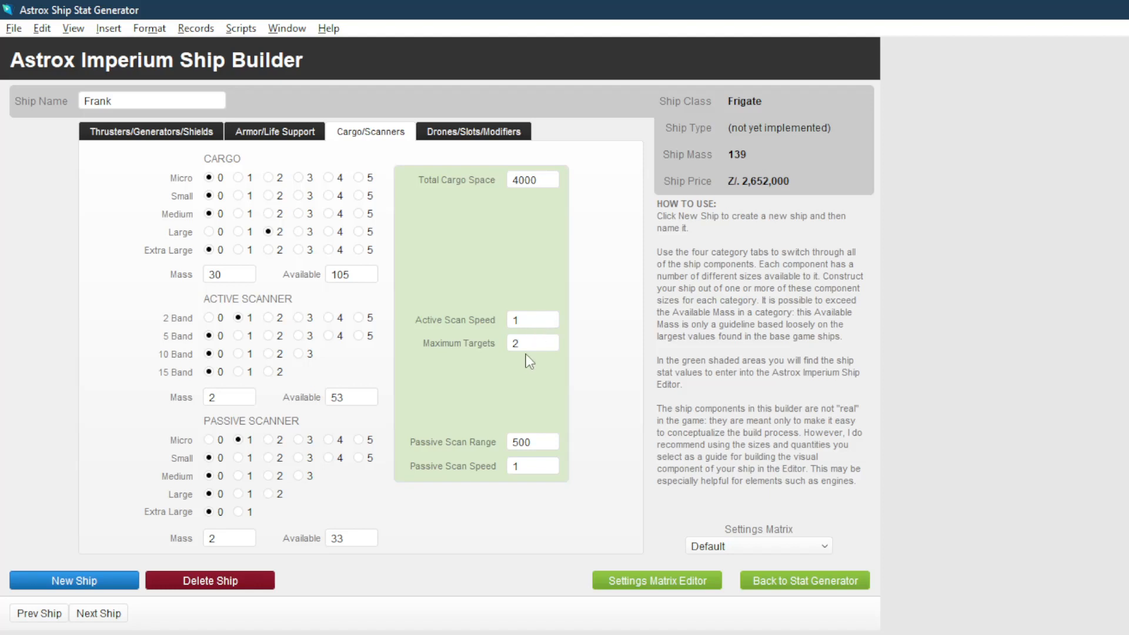
Fit one 10 Band active scanner with no 2 Band units, and 2 medium passive scanners with no micro units
click(210, 318)
click(269, 354)
click(300, 354)
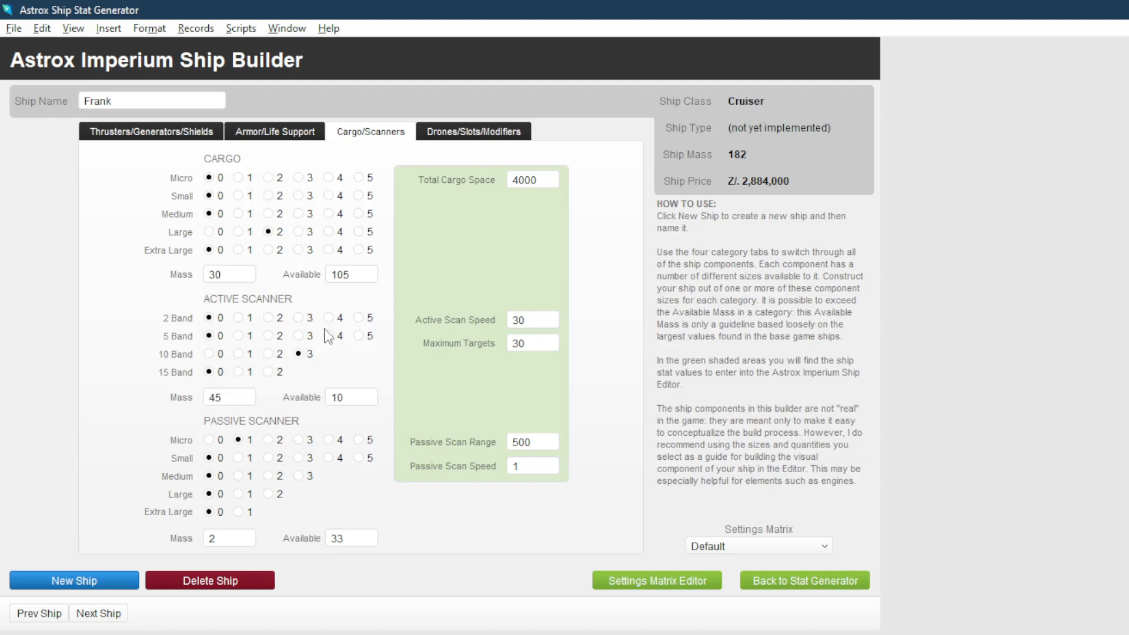
click(268, 354)
click(238, 355)
click(210, 440)
click(274, 476)
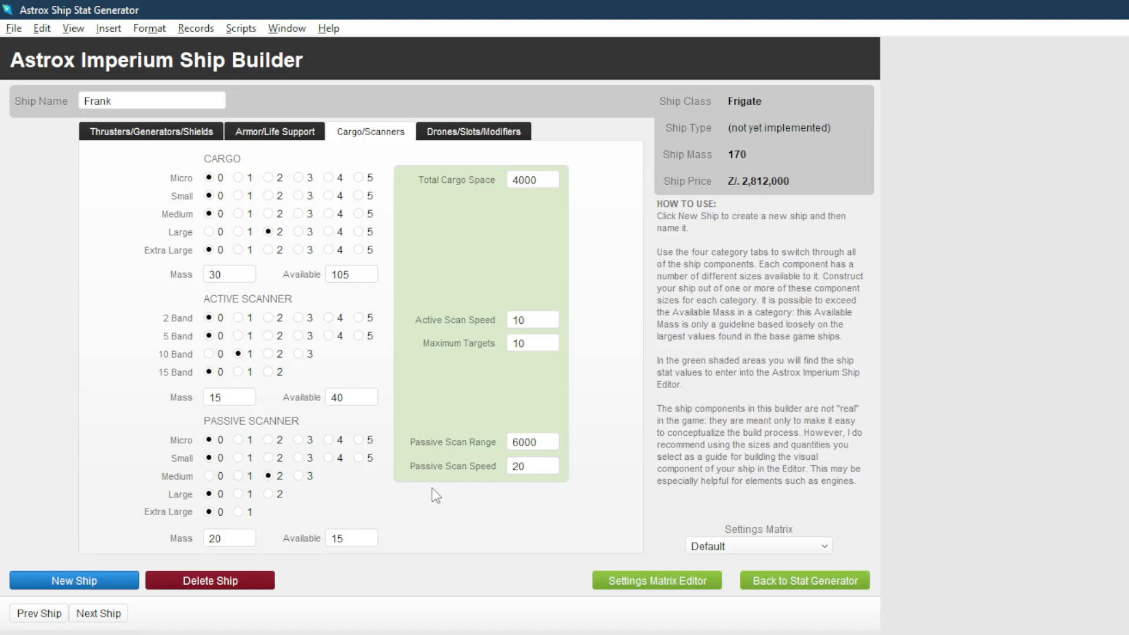
Set the ship to 2 drone bays, 2 active module slots and 2 passive module slots
click(497, 136)
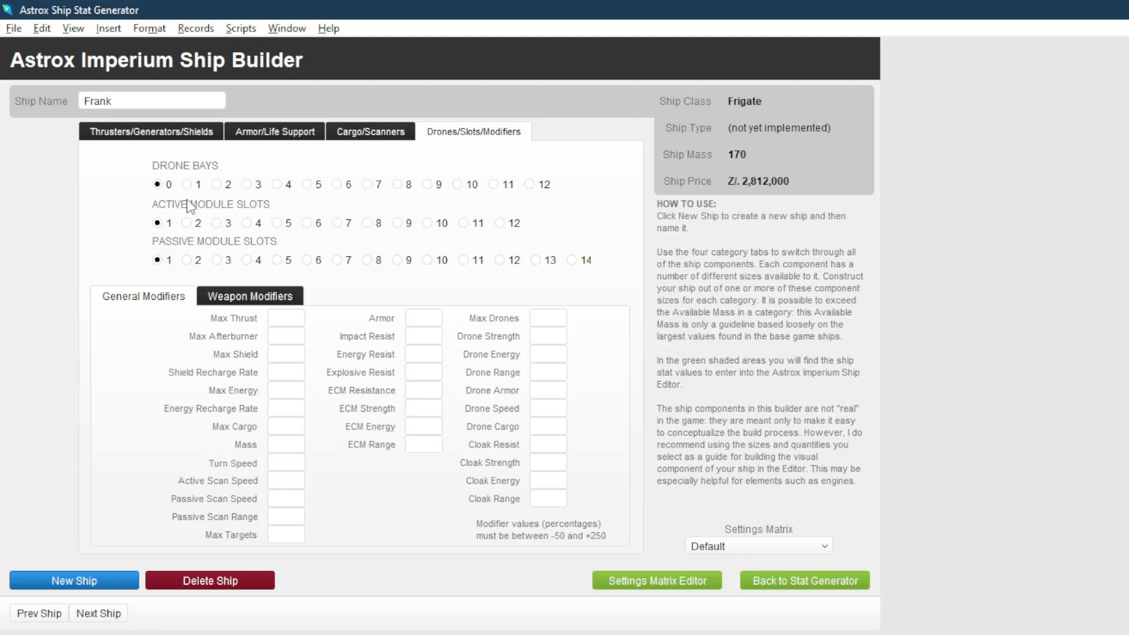
click(221, 186)
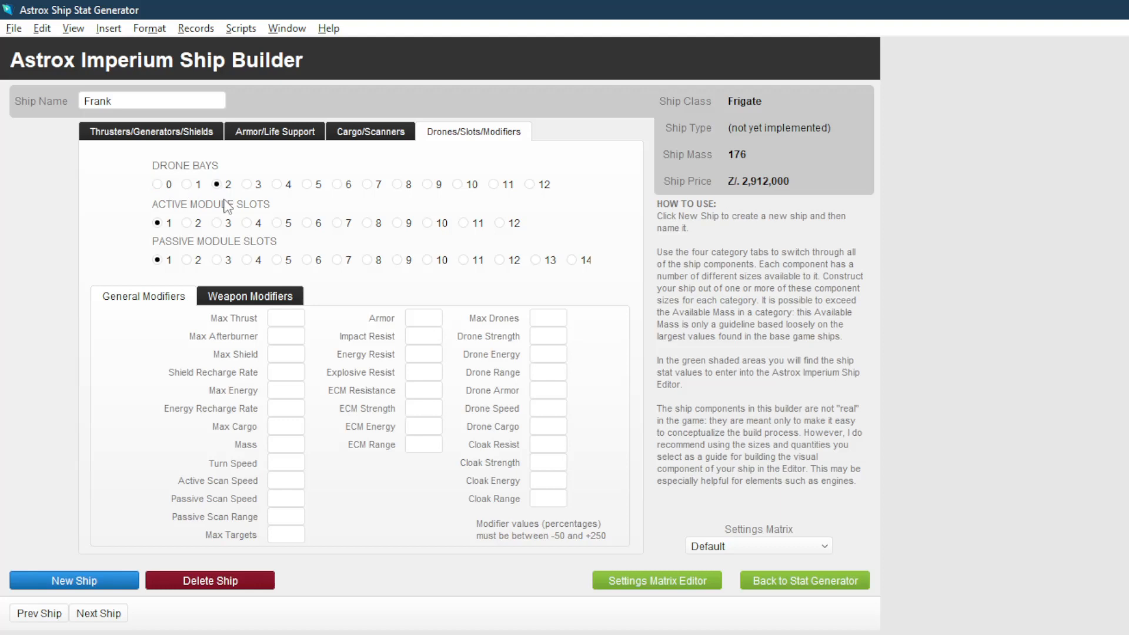
click(277, 223)
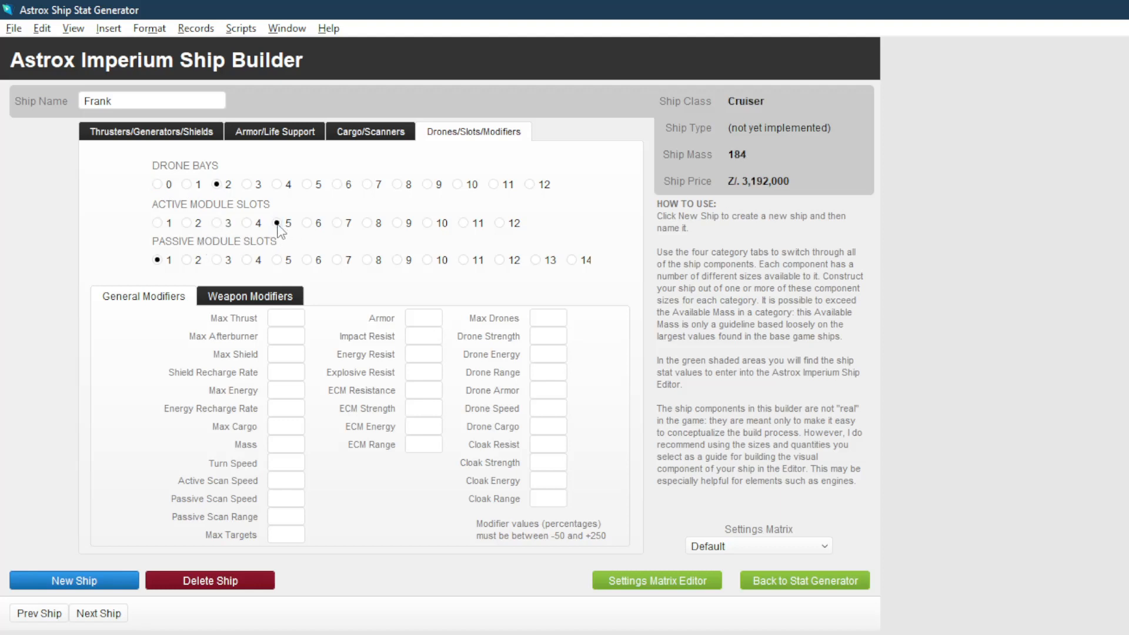
click(246, 225)
click(217, 224)
click(193, 223)
click(187, 260)
Reduce the ship's large cargo count to 1
click(291, 138)
click(373, 137)
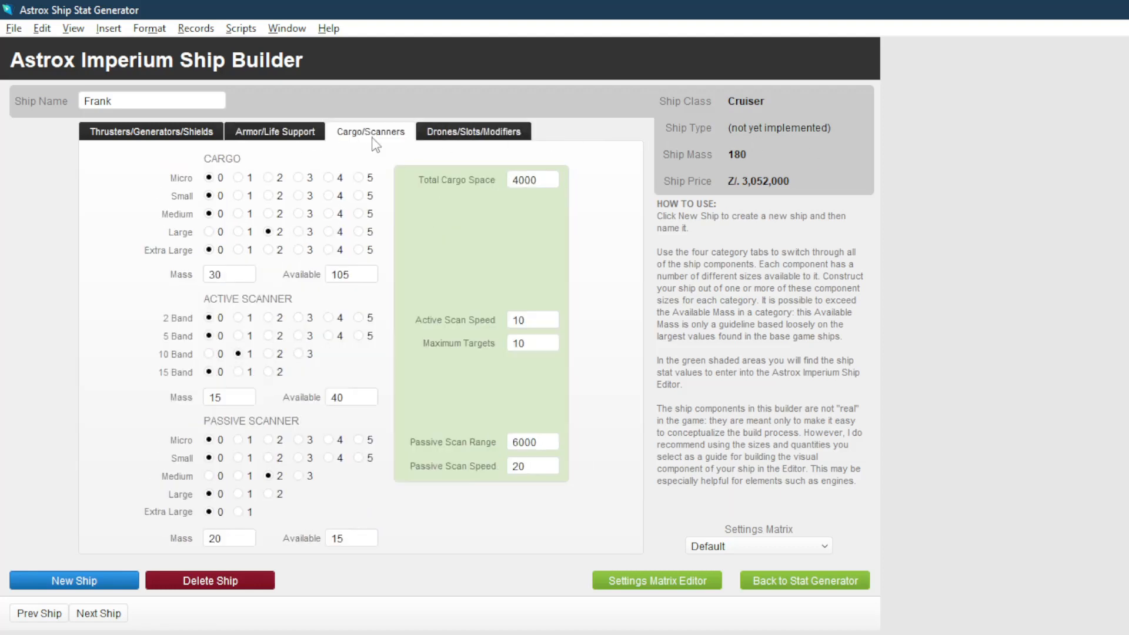
click(238, 233)
Raise the active and passive module slots stepwise to 6 each
click(493, 135)
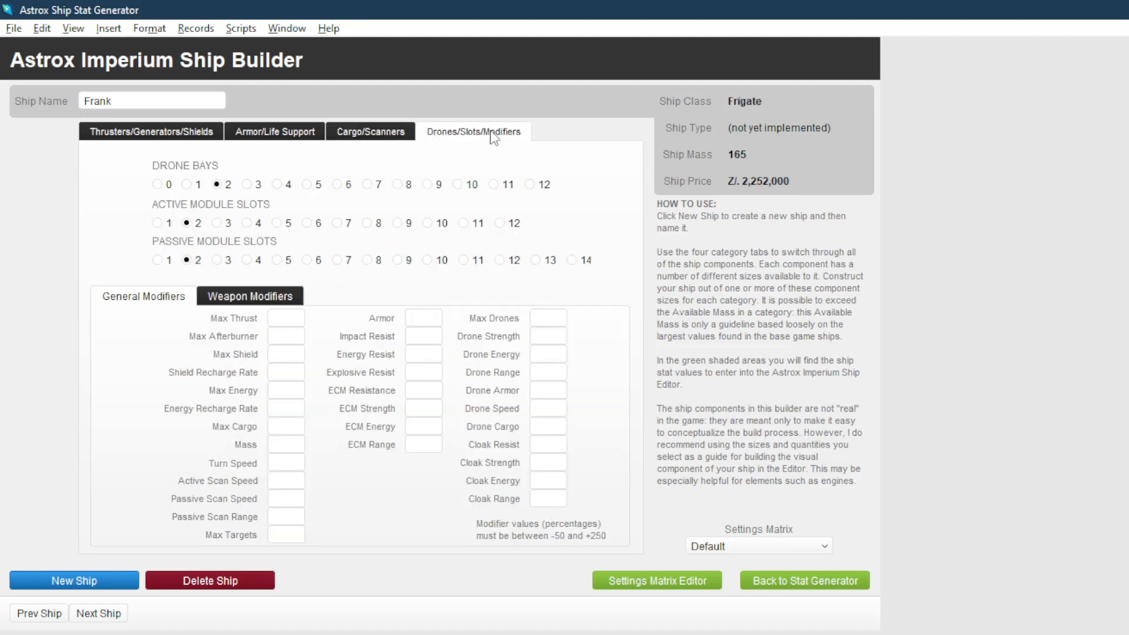
click(247, 260)
click(247, 223)
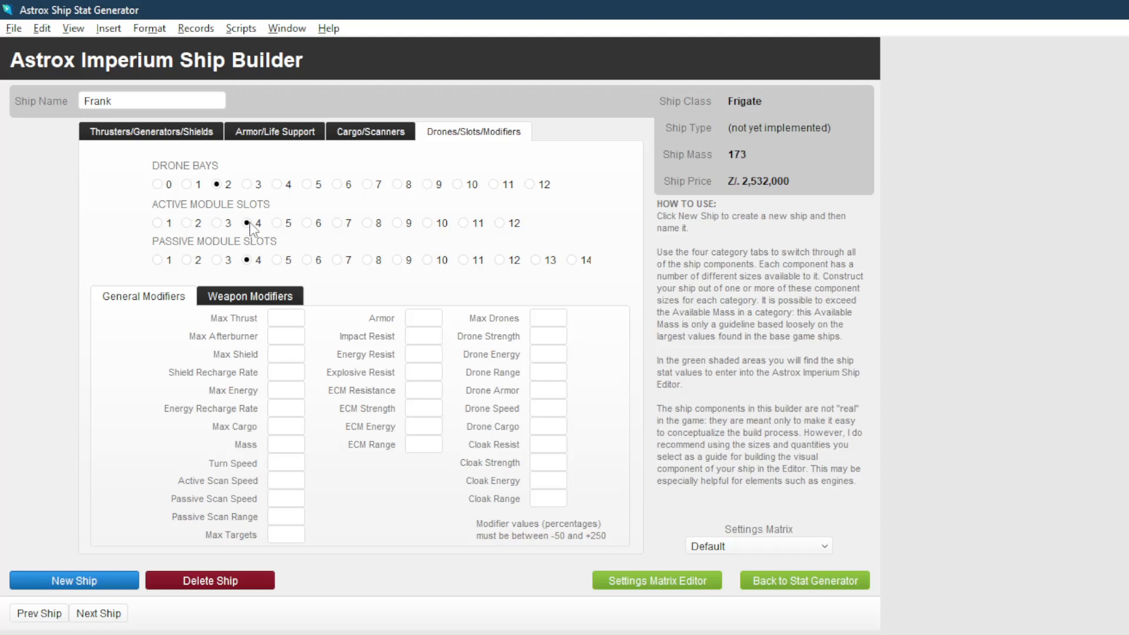
click(277, 224)
click(307, 260)
click(309, 224)
click(276, 261)
click(307, 260)
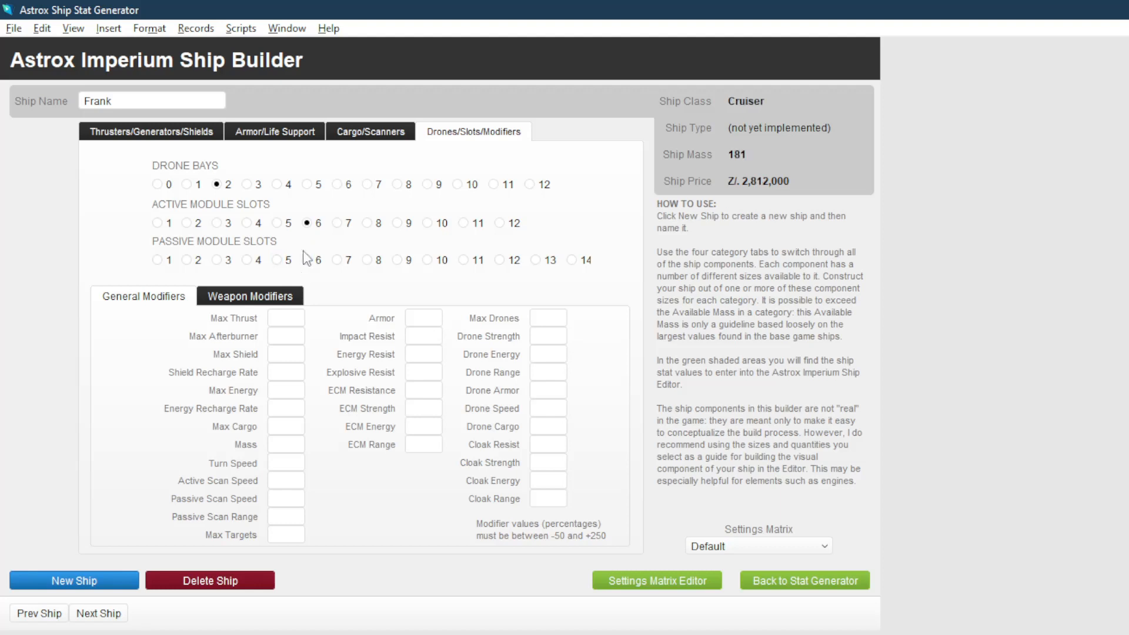
Compare 5 and 6 active module slots and settle on 5
click(277, 223)
click(307, 223)
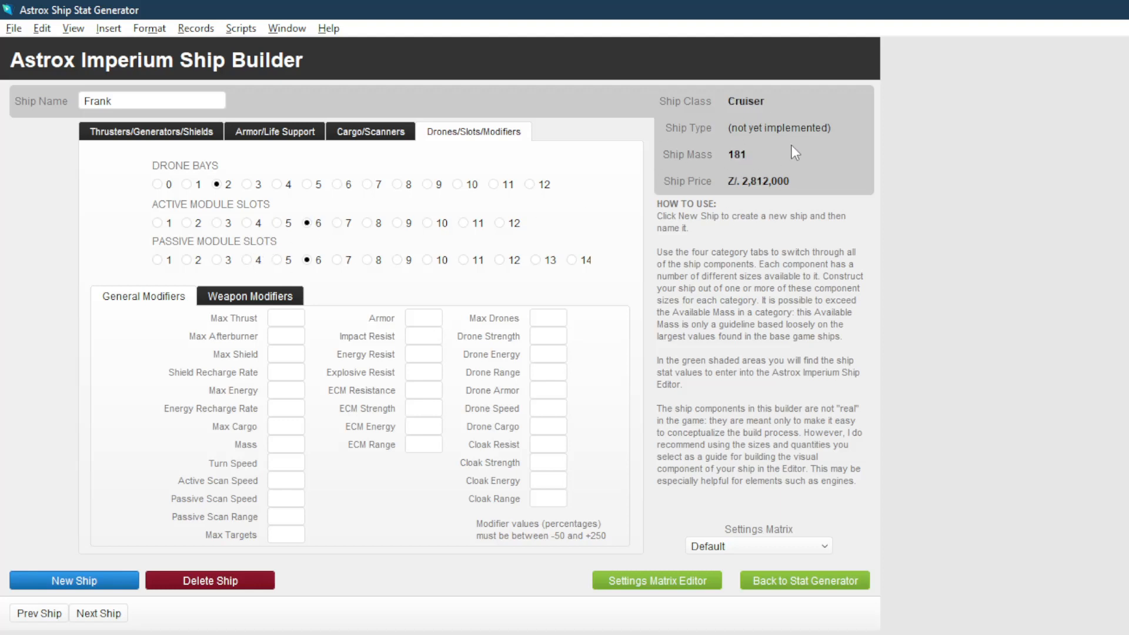
click(276, 223)
Review the cargo and scanner settings, and examine the available weapon and general modifier fields
click(373, 135)
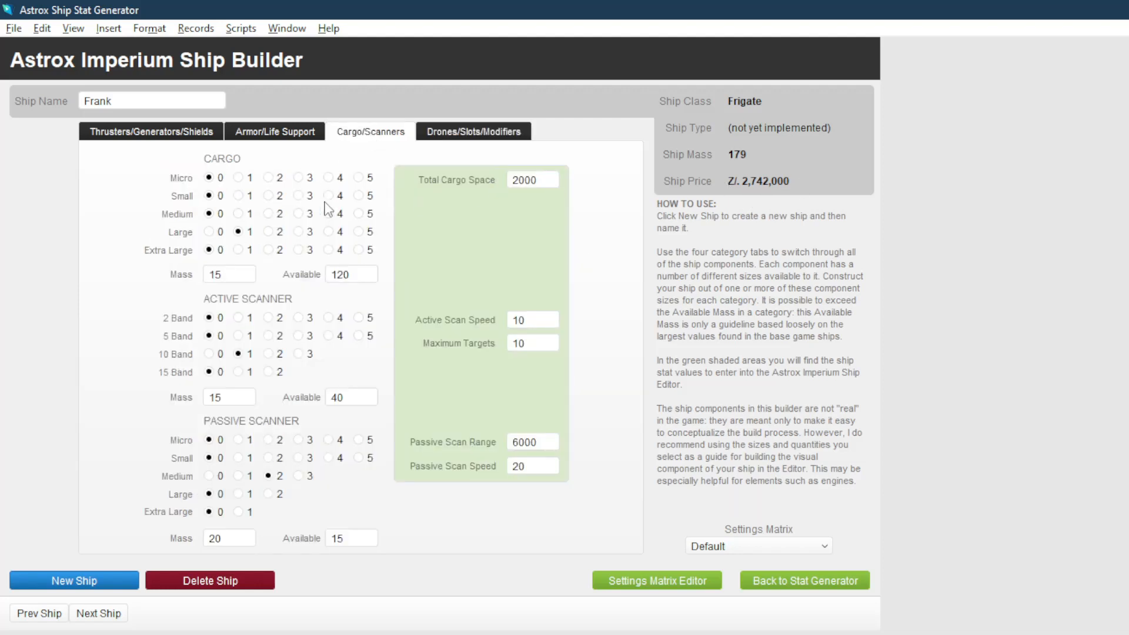
click(464, 133)
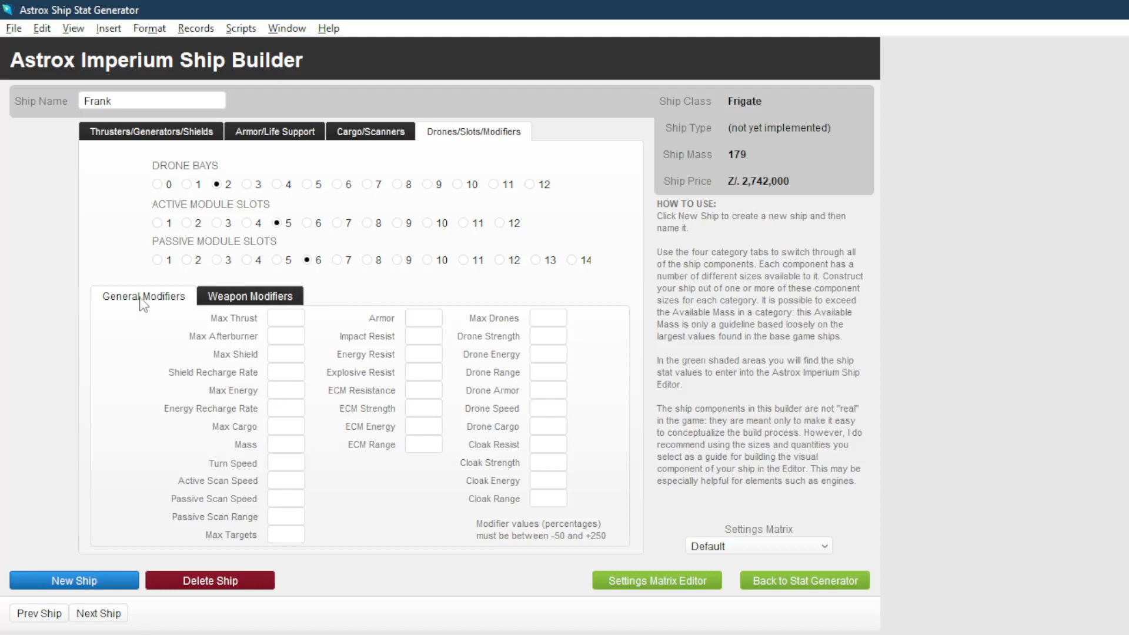
click(275, 300)
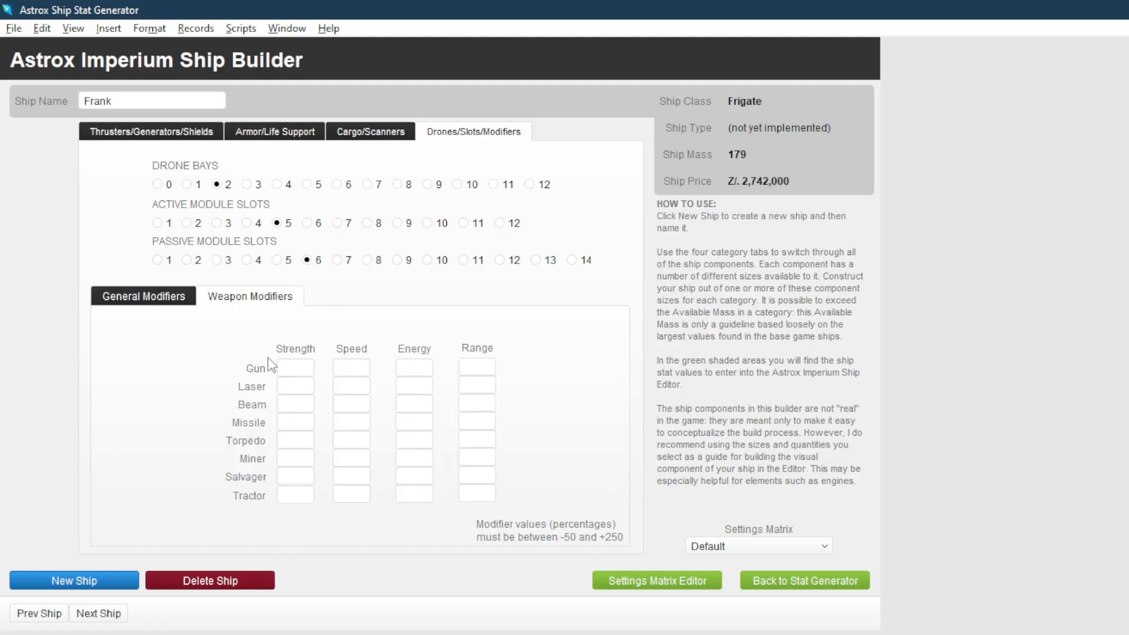
click(148, 301)
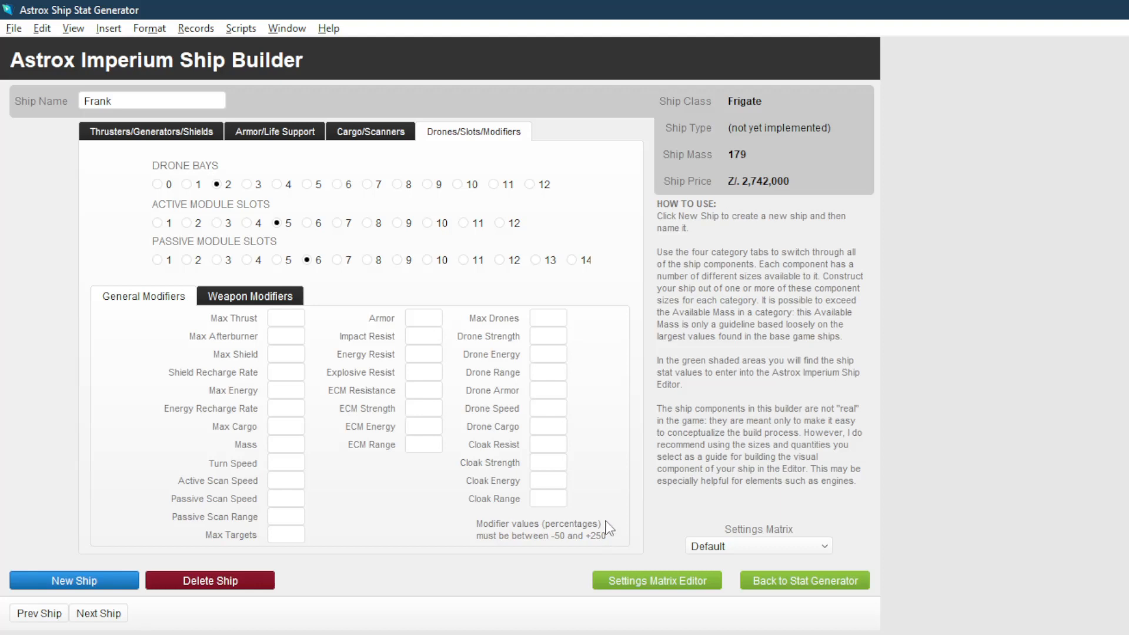
Check the ship's total cargo space against the general modifiers, and set the Max Cargo modifier to 100
click(284, 321)
click(763, 264)
click(350, 135)
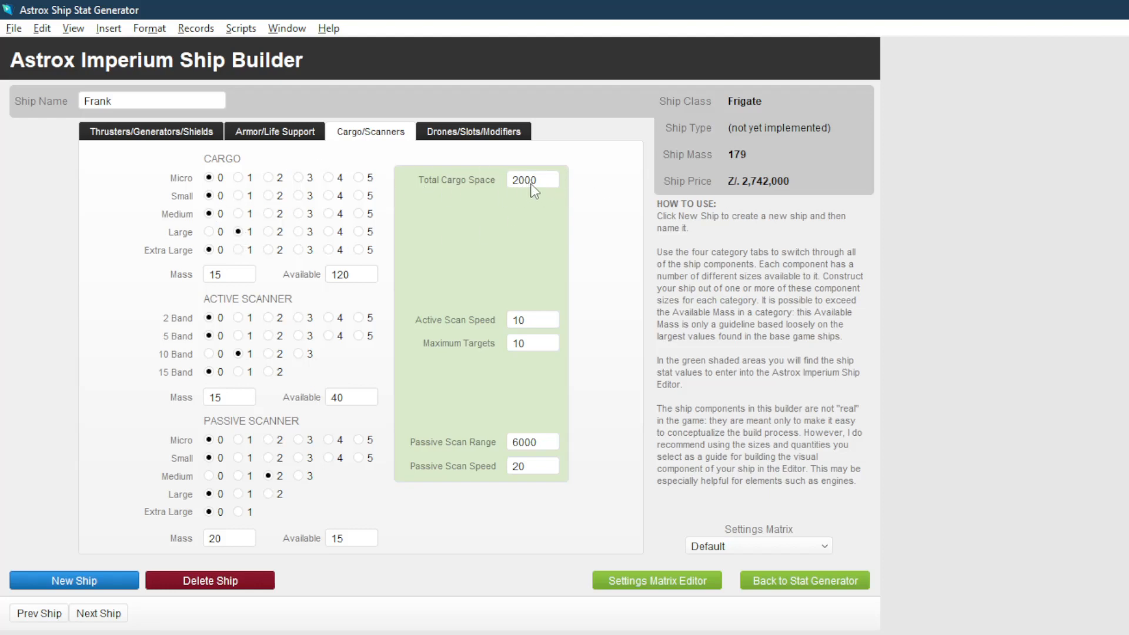
click(492, 135)
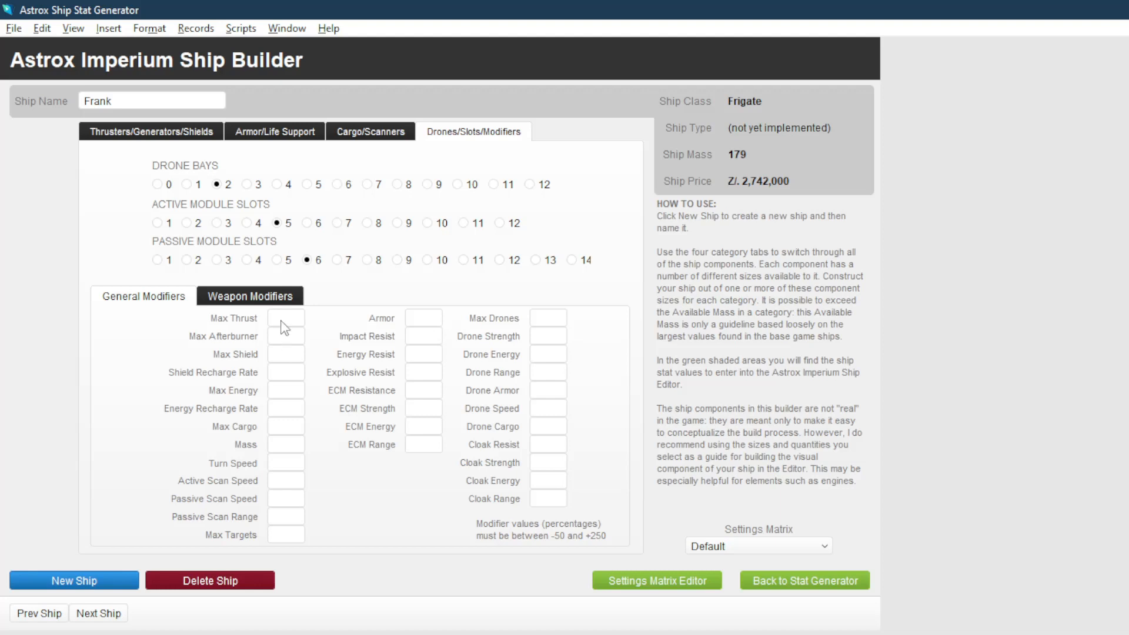
click(286, 428)
click(368, 133)
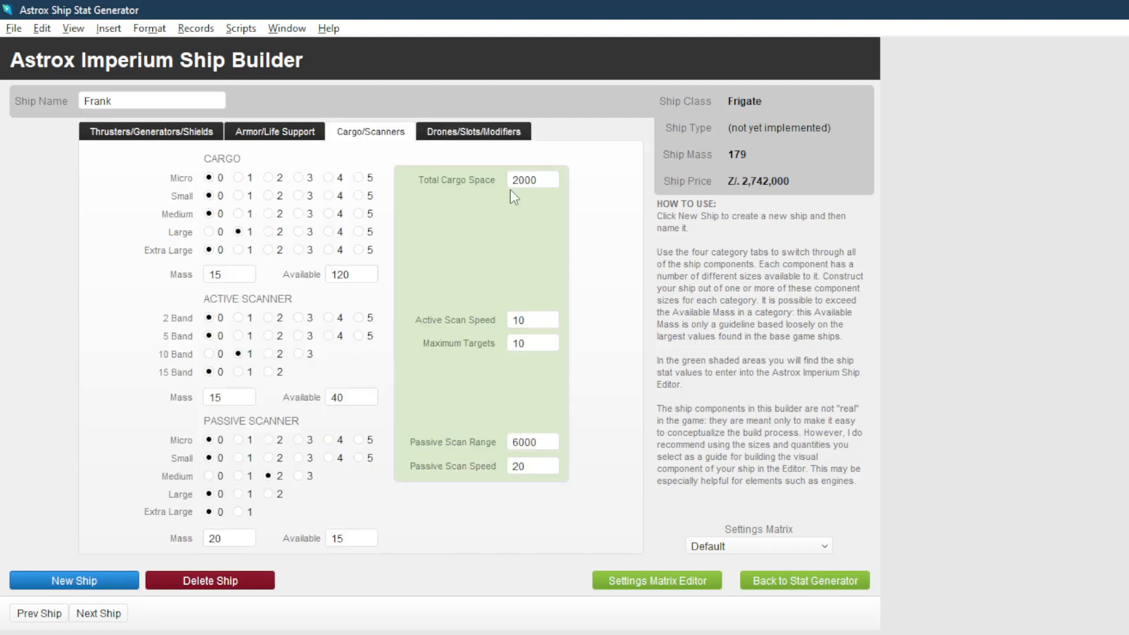
click(495, 135)
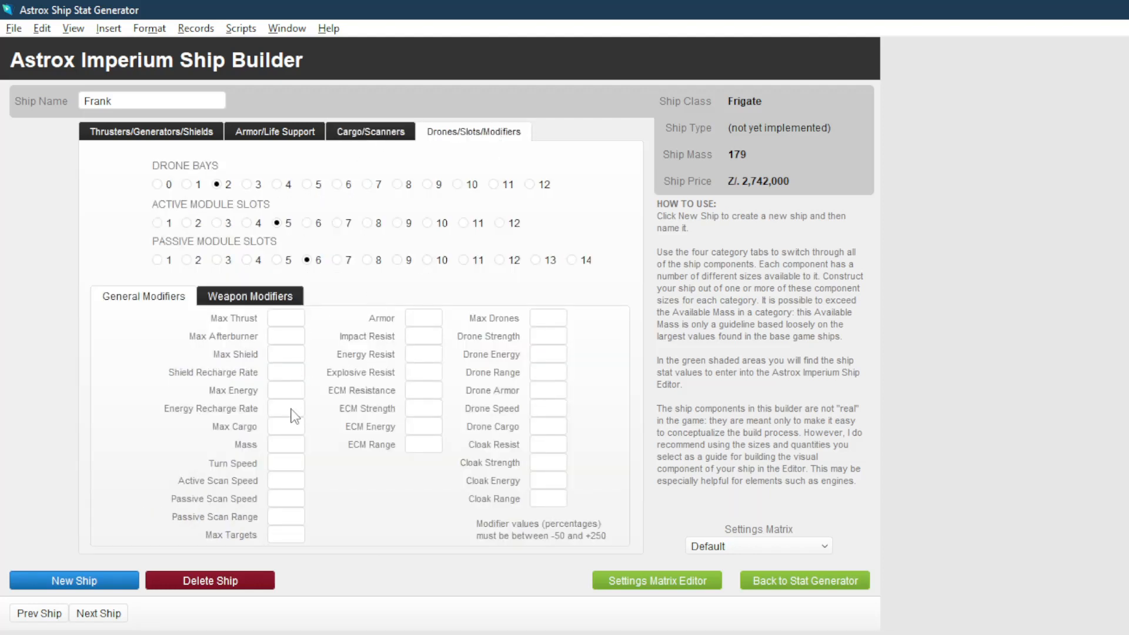
click(287, 430)
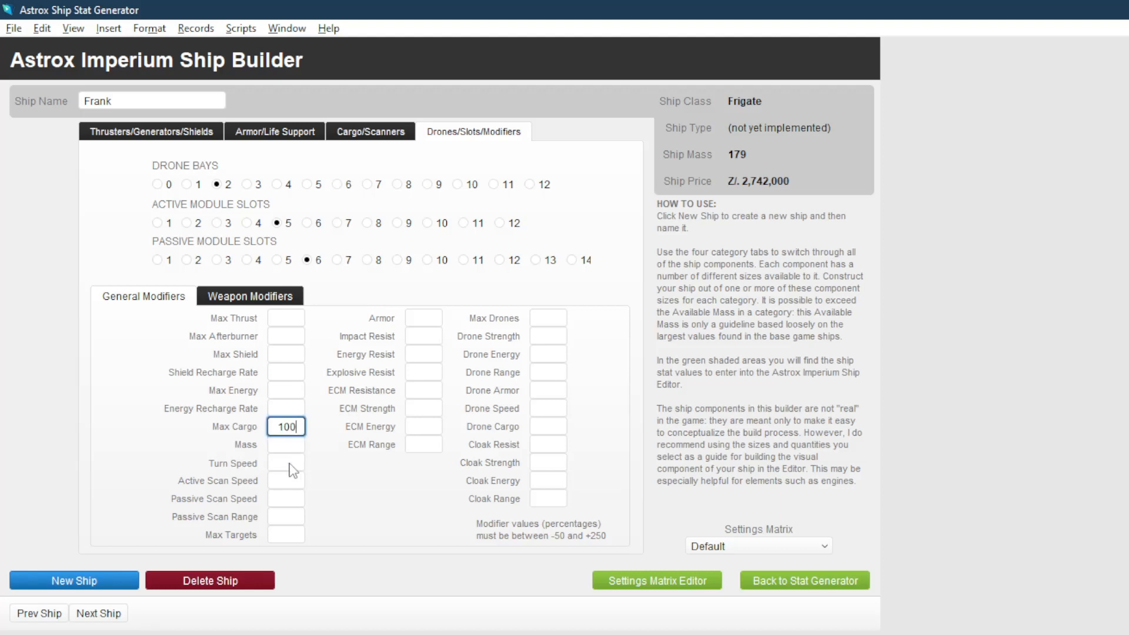
text(100)
key(Tab)
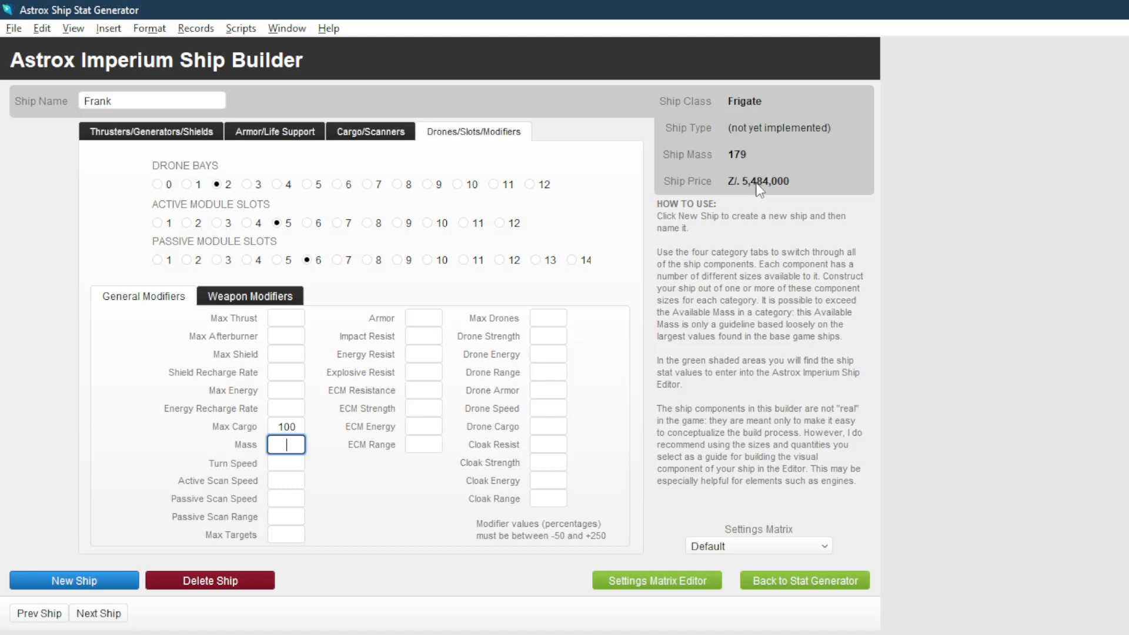
click(326, 466)
Try a Max Cargo modifier of 50 for comparison, and return it to 100
click(364, 133)
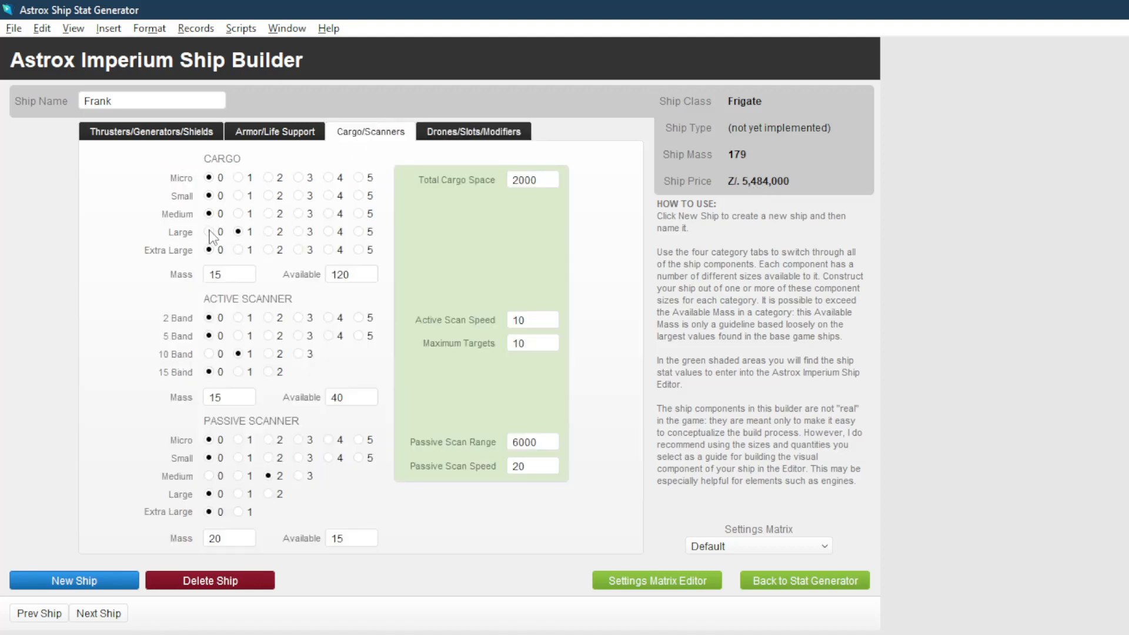
click(498, 131)
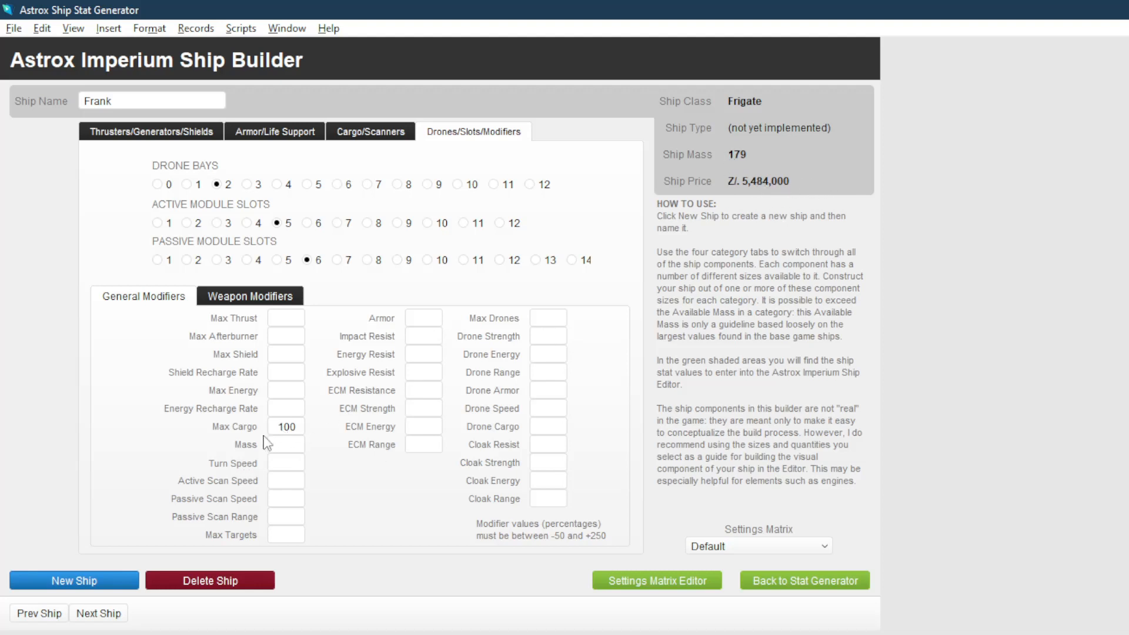
click(281, 431)
double_click(281, 431)
text(50)
click(349, 493)
double_click(295, 428)
text(1)
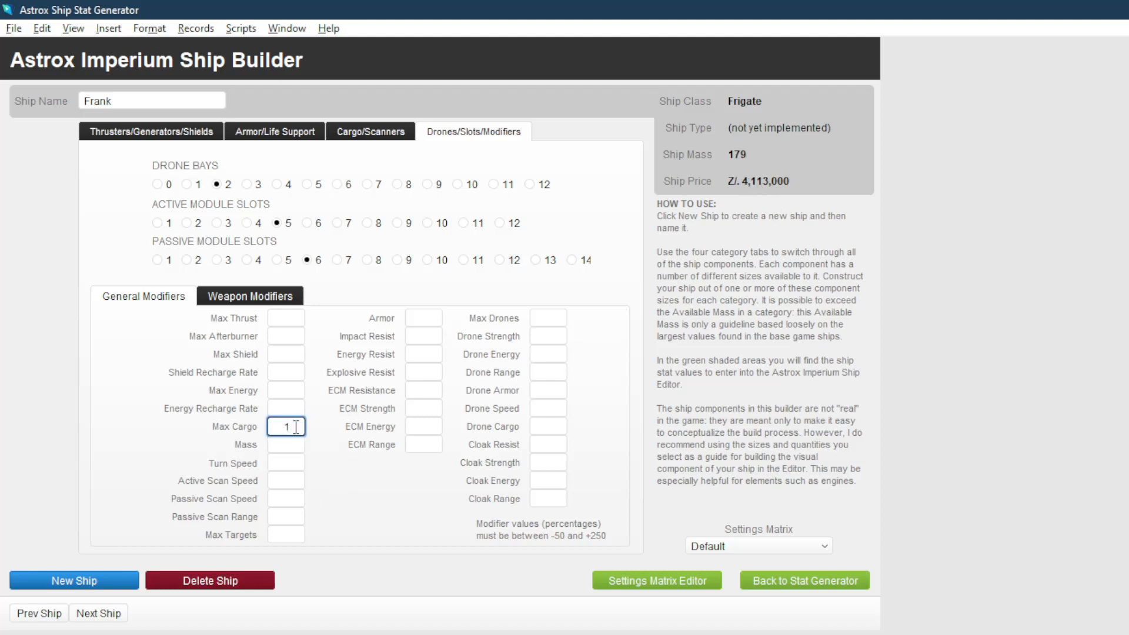
text(00)
click(341, 481)
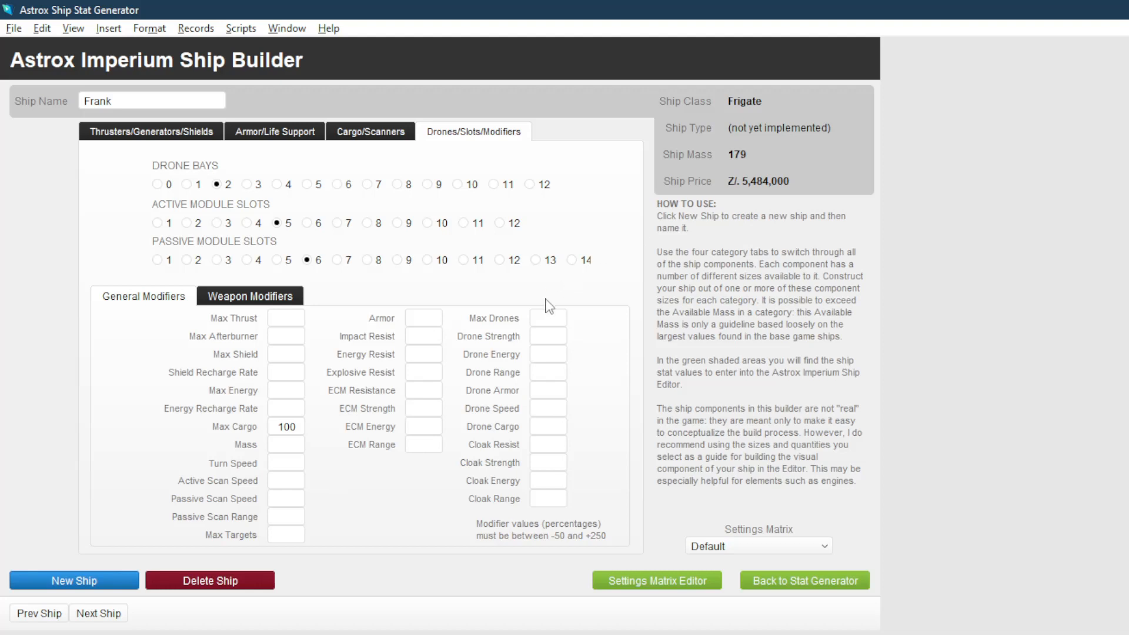
Review the thruster, generator, shield and armor settings, and set the Max Shield and Shield Recharge Rate modifiers to -25 each
click(196, 134)
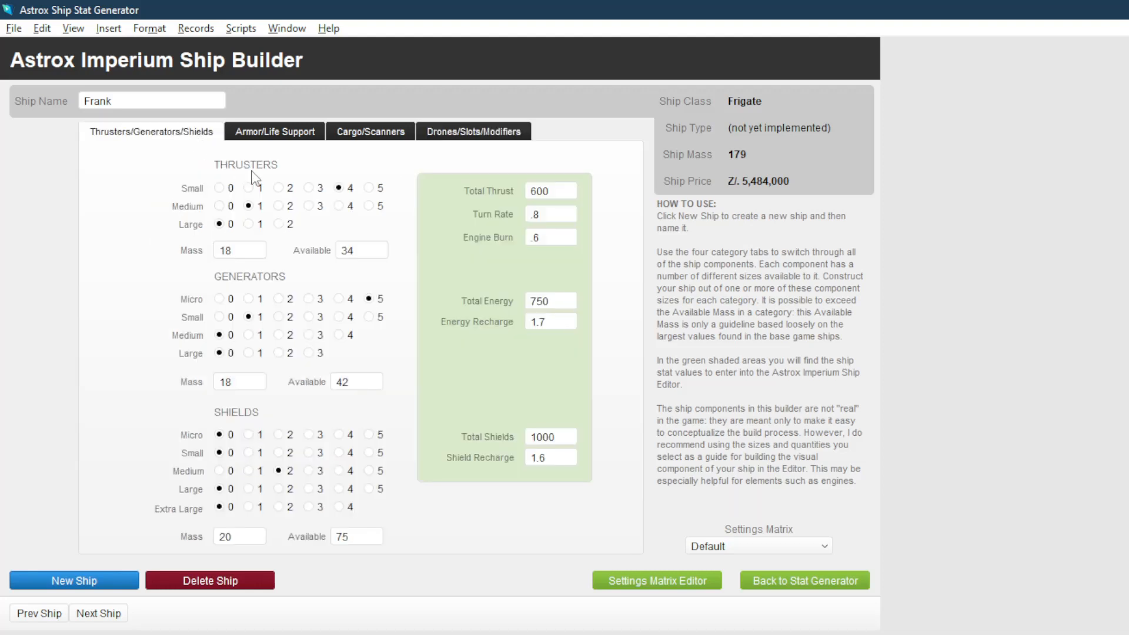
click(275, 140)
click(475, 140)
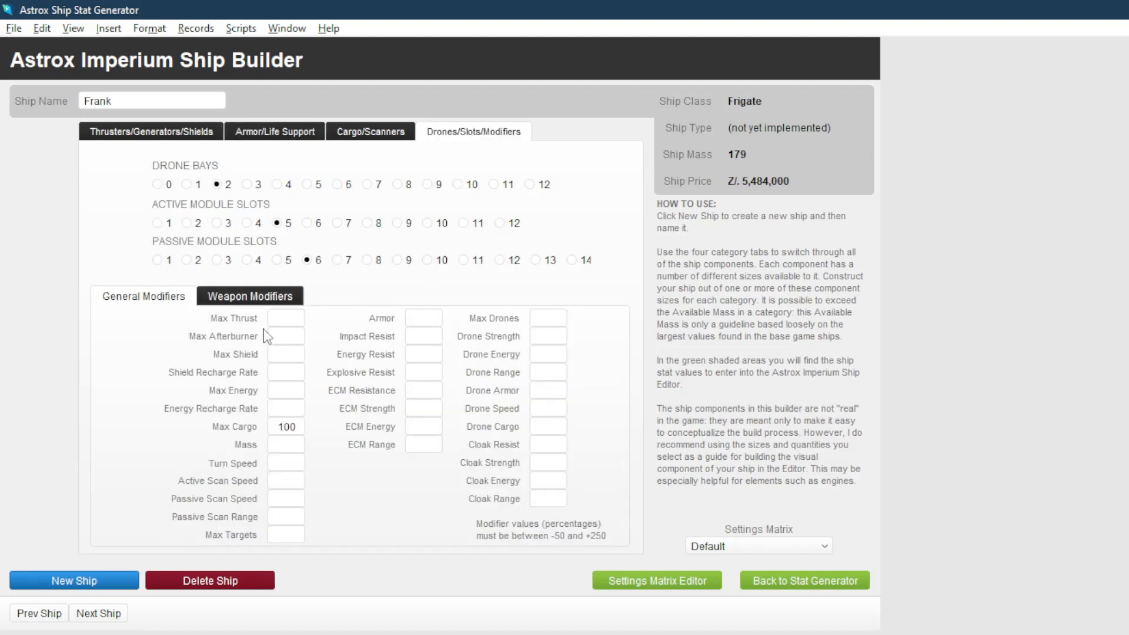
click(210, 133)
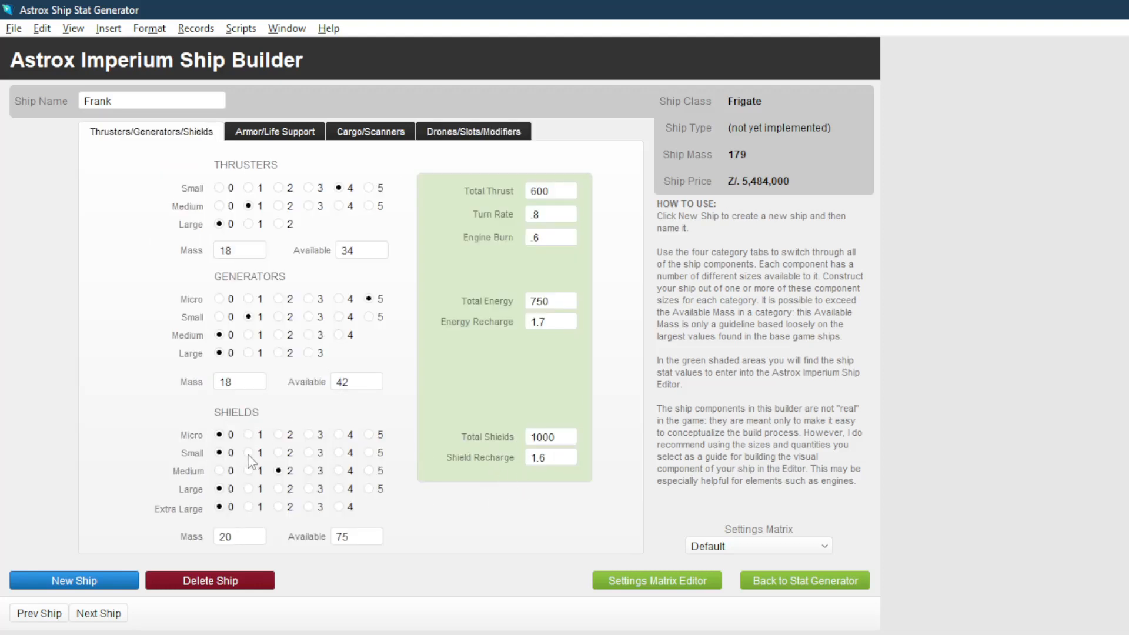
click(468, 134)
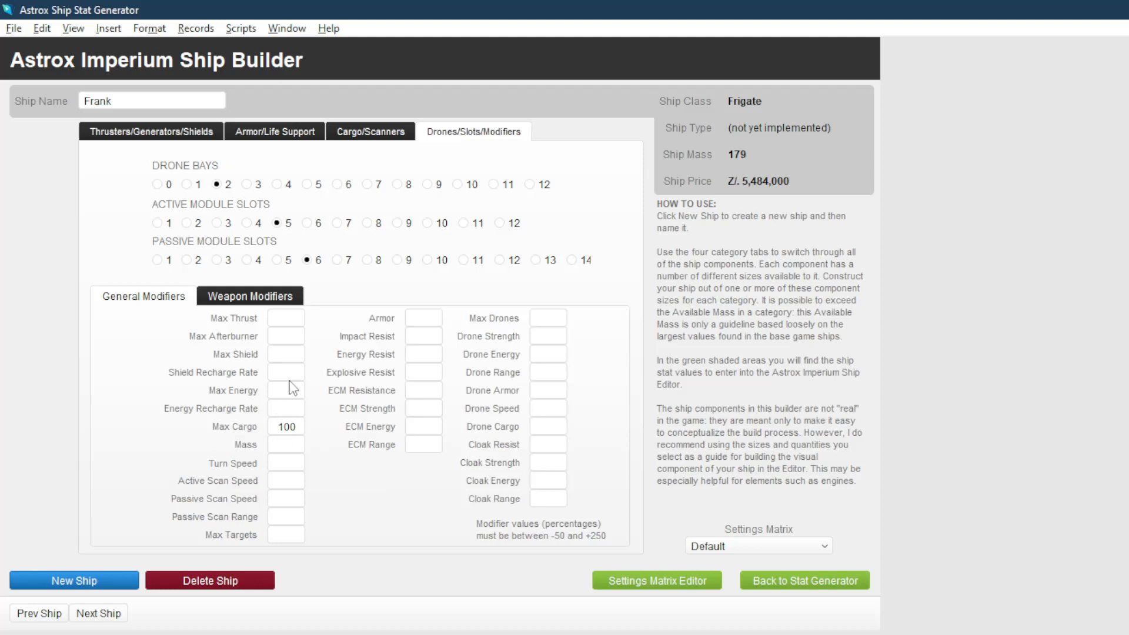
click(278, 356)
click(394, 505)
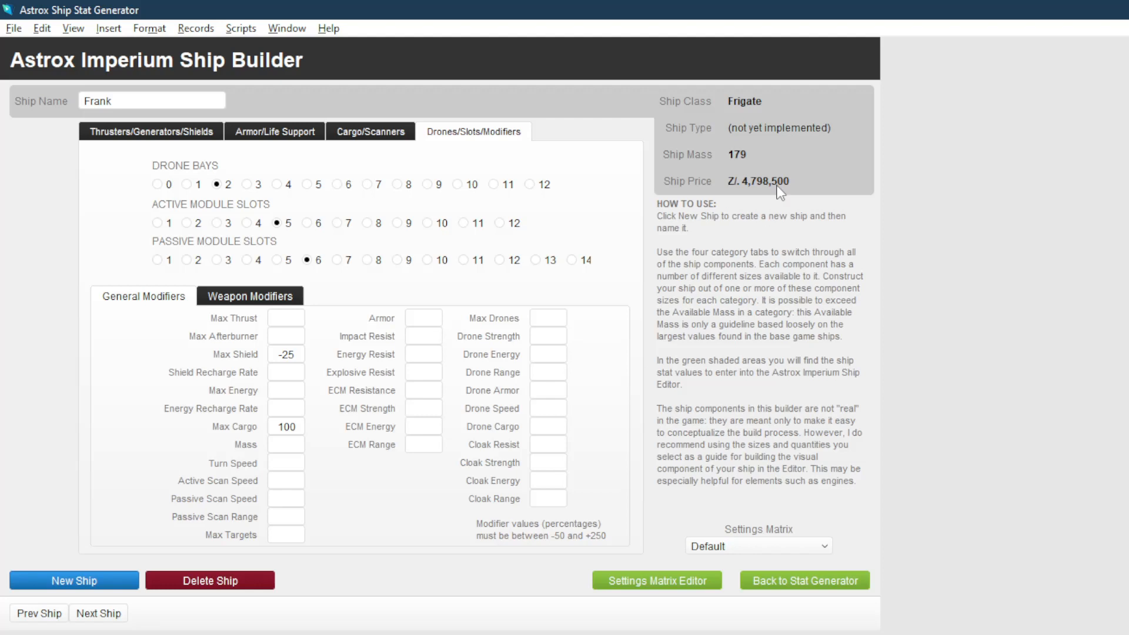
click(296, 372)
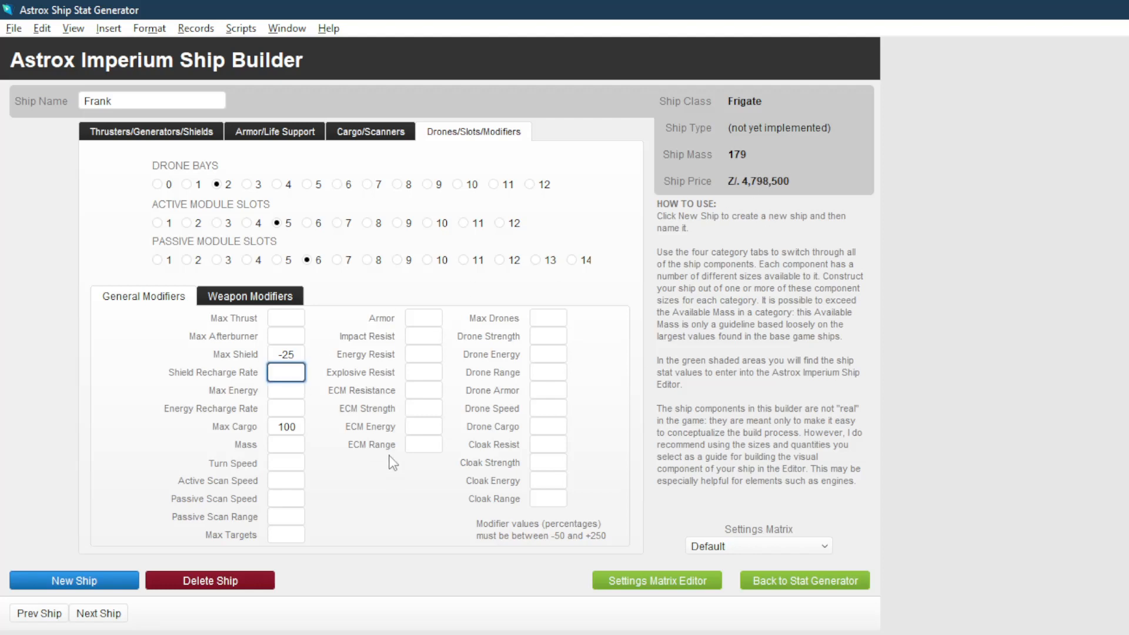
click(386, 492)
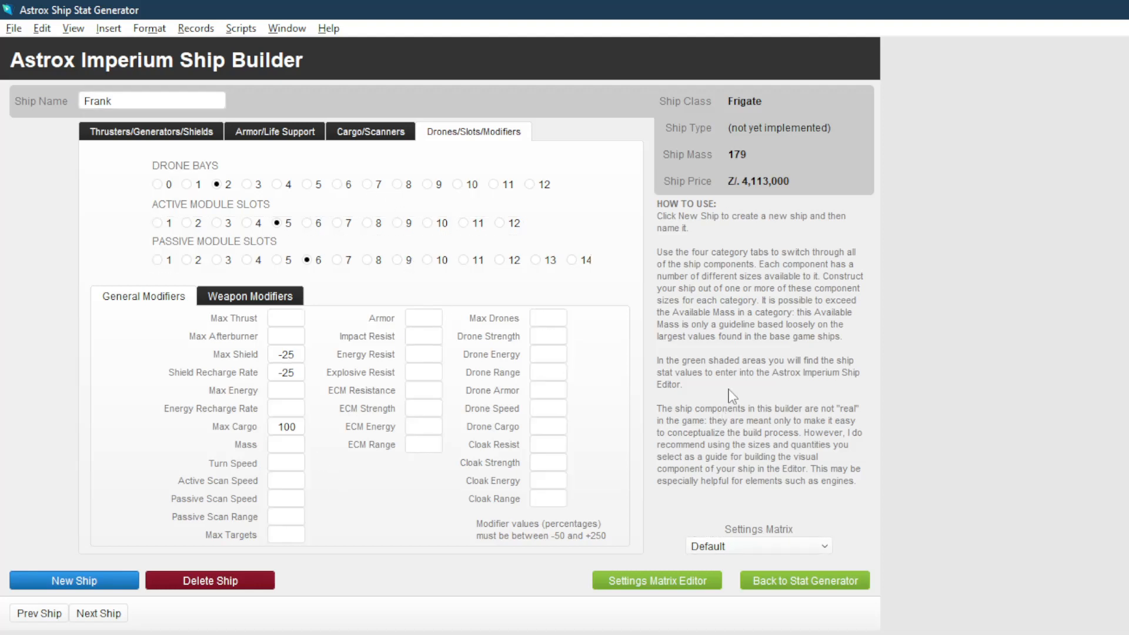
Set the weapon modifiers for Missile Speed, Salvager Energy, Gun Energy and Beam Range to 5 each
click(246, 300)
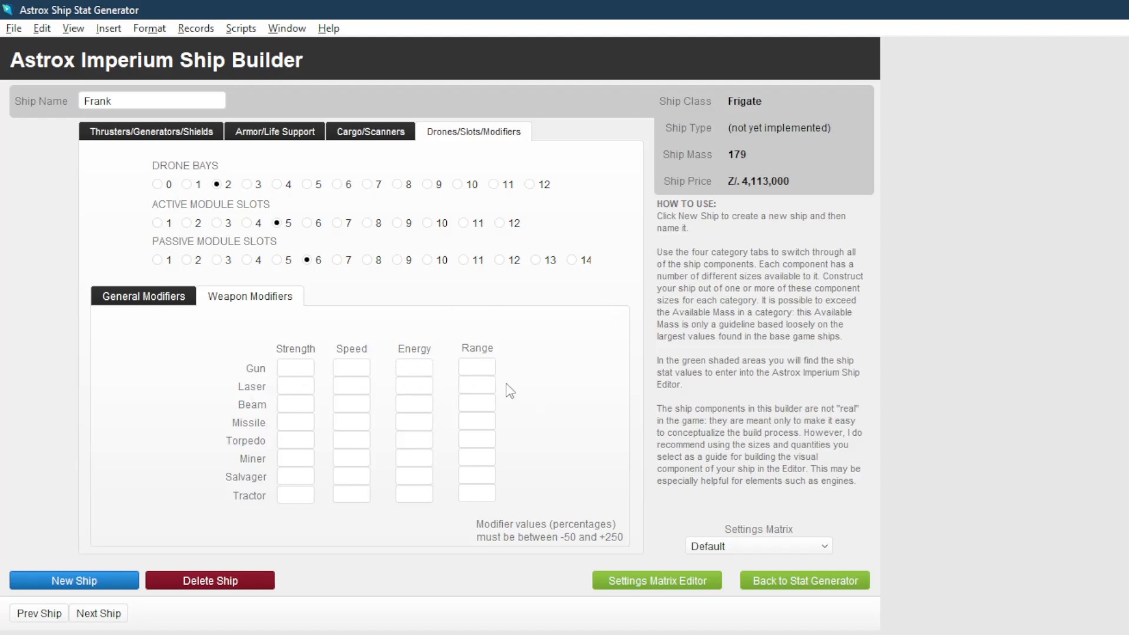
click(352, 424)
text(5)
click(414, 476)
text(5)
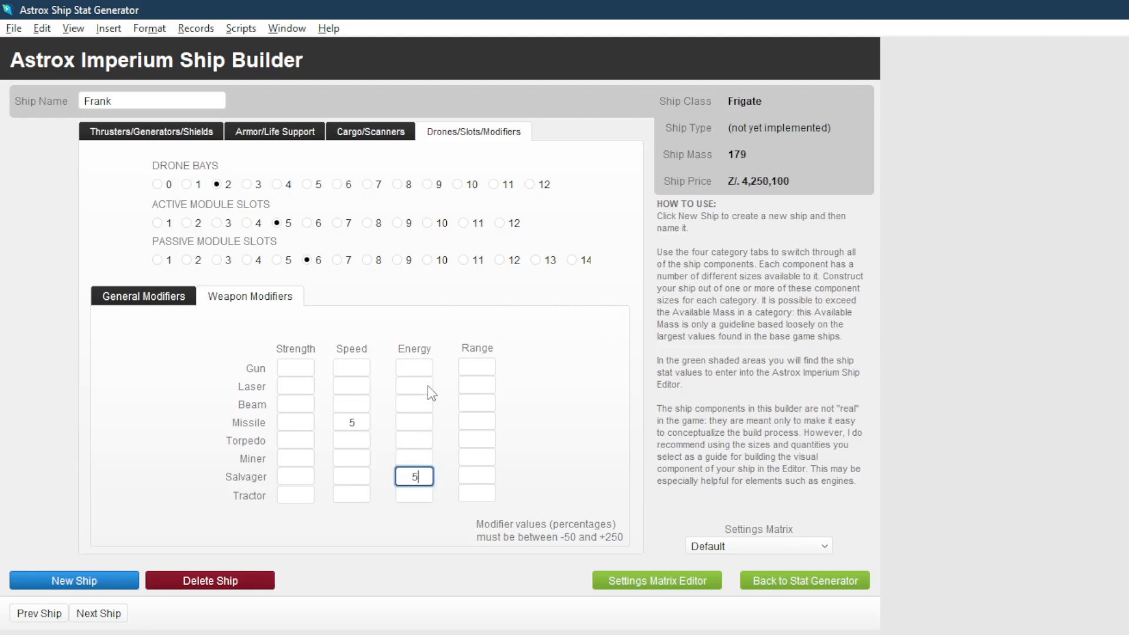
click(419, 370)
text(5)
click(481, 404)
text(5)
click(575, 468)
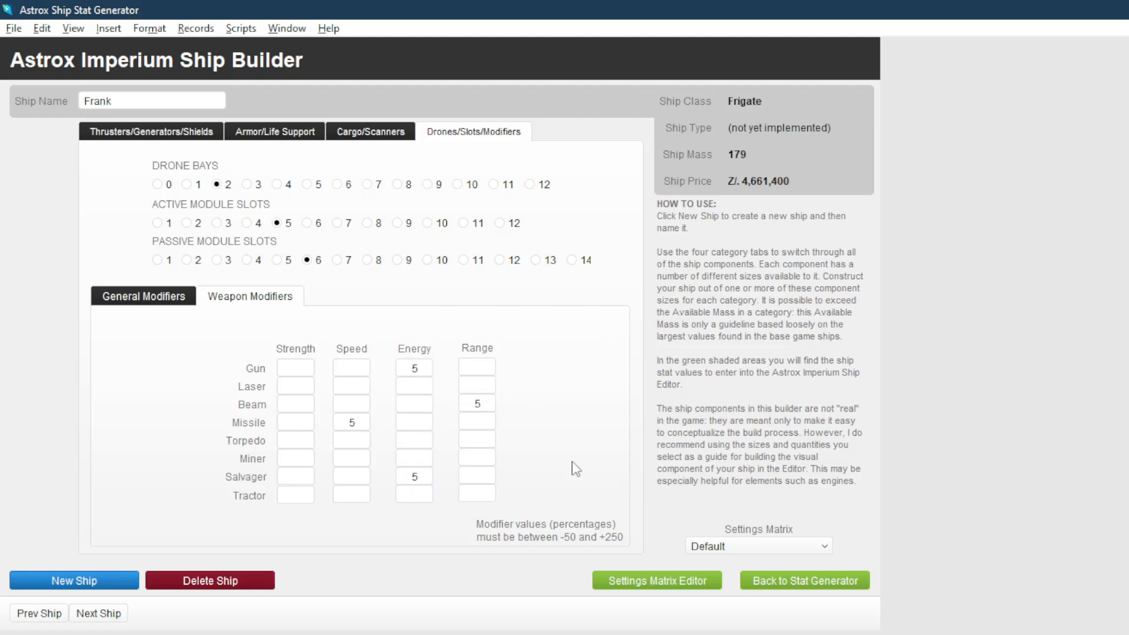
Clear the Gun Energy, Beam Range, Salvager Energy and Missile Speed modifiers
click(415, 368)
key(BackSpace)
click(476, 406)
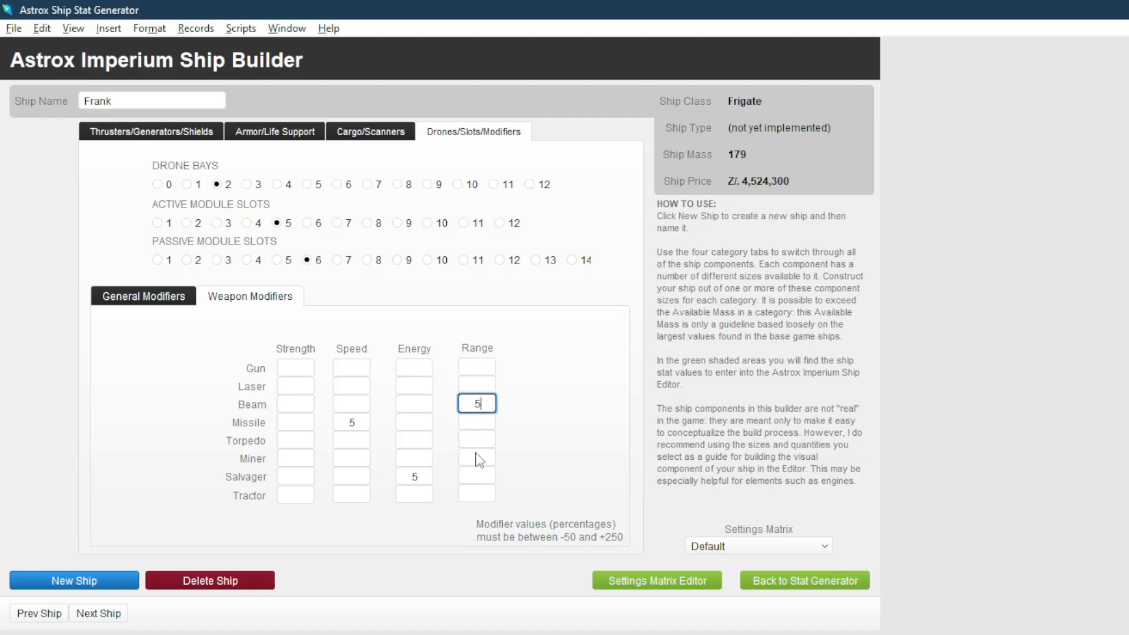
key(BackSpace)
click(416, 477)
key(BackSpace)
click(355, 424)
key(BackSpace)
click(650, 420)
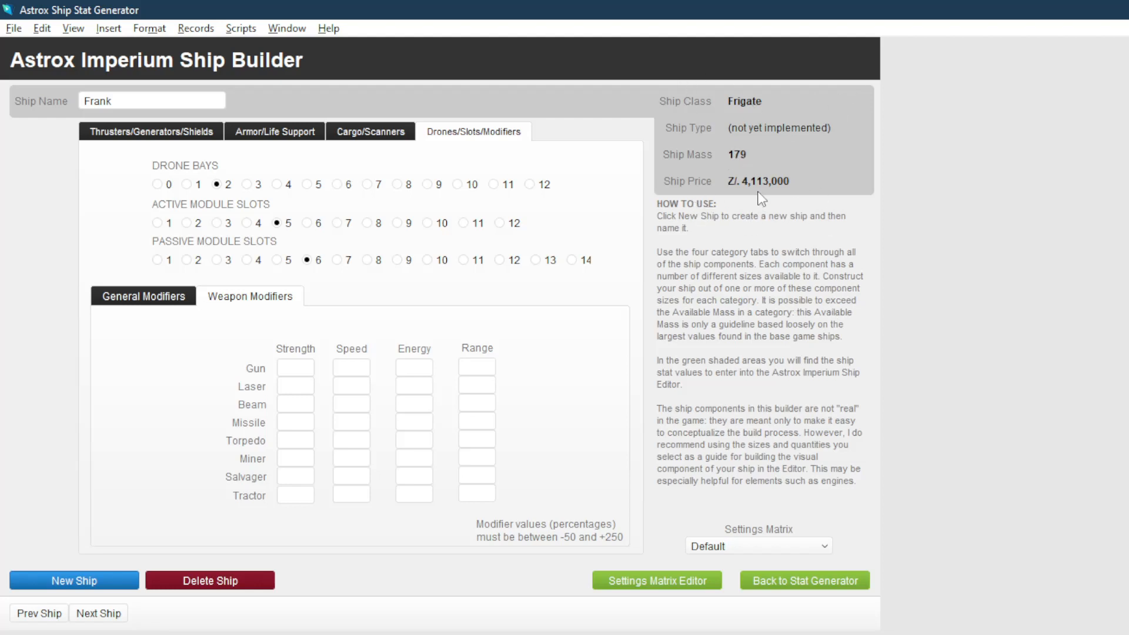
Review the ship's component settings and stats in every category, including the general and weapon modifiers
click(798, 286)
click(178, 132)
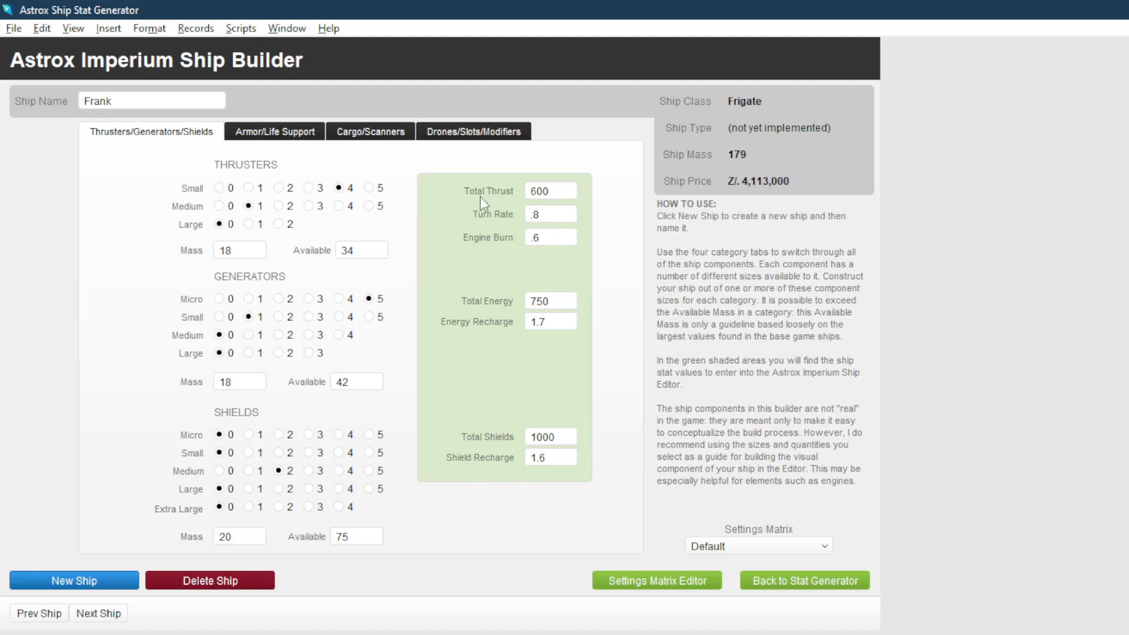
click(291, 138)
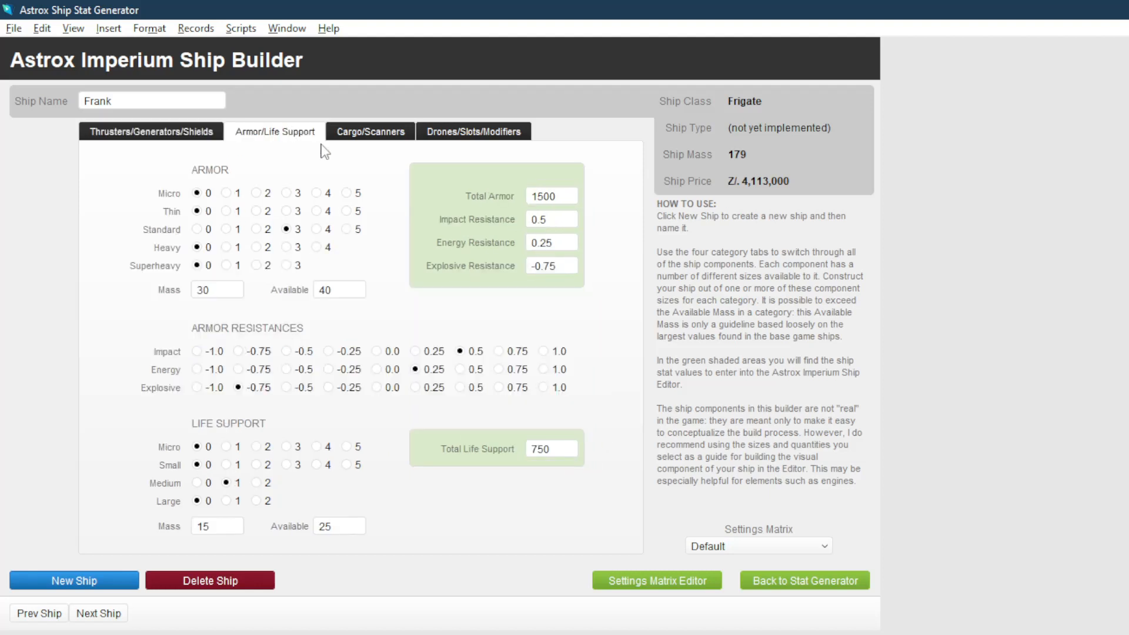
click(385, 128)
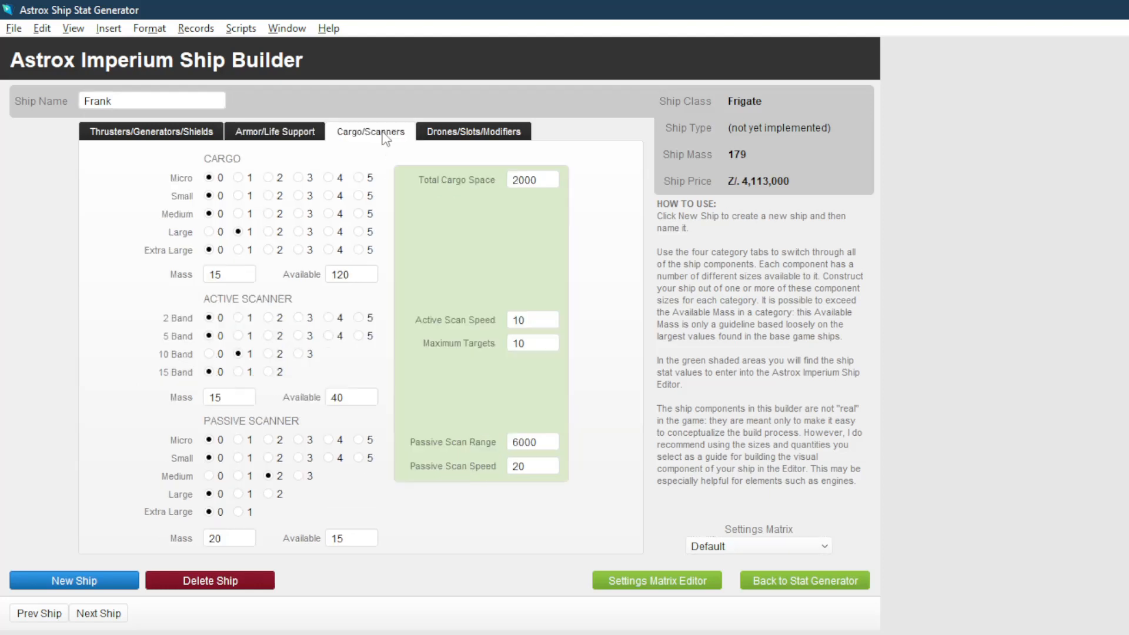
click(478, 131)
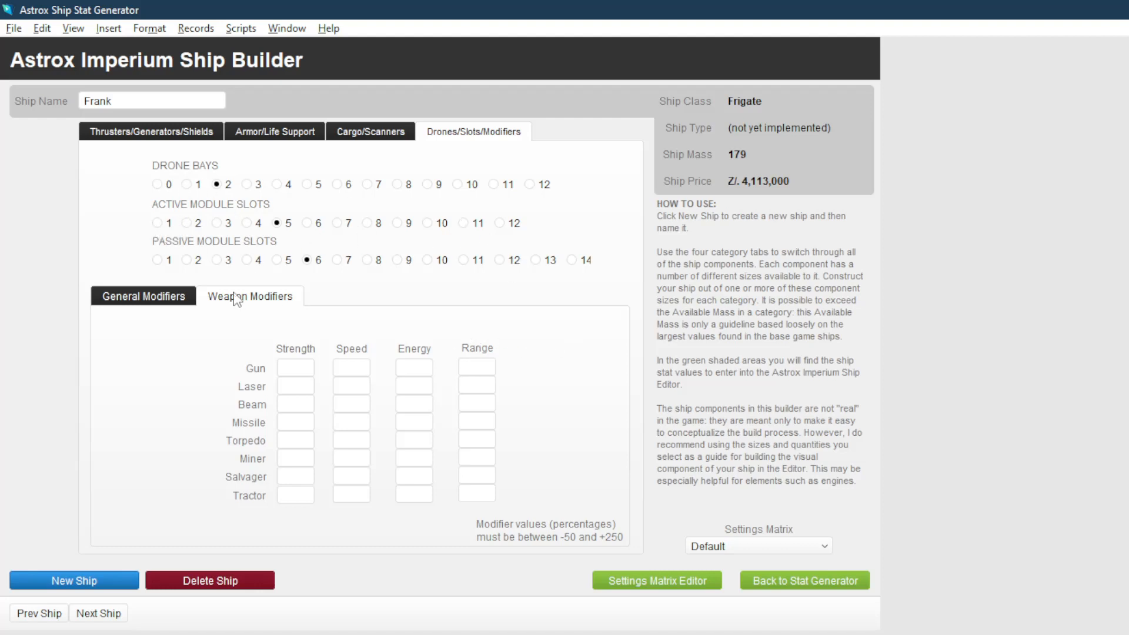
click(164, 299)
click(276, 297)
Compare 1 and 2 medium life support units, keep 1, and add 1 small life support unit
click(265, 134)
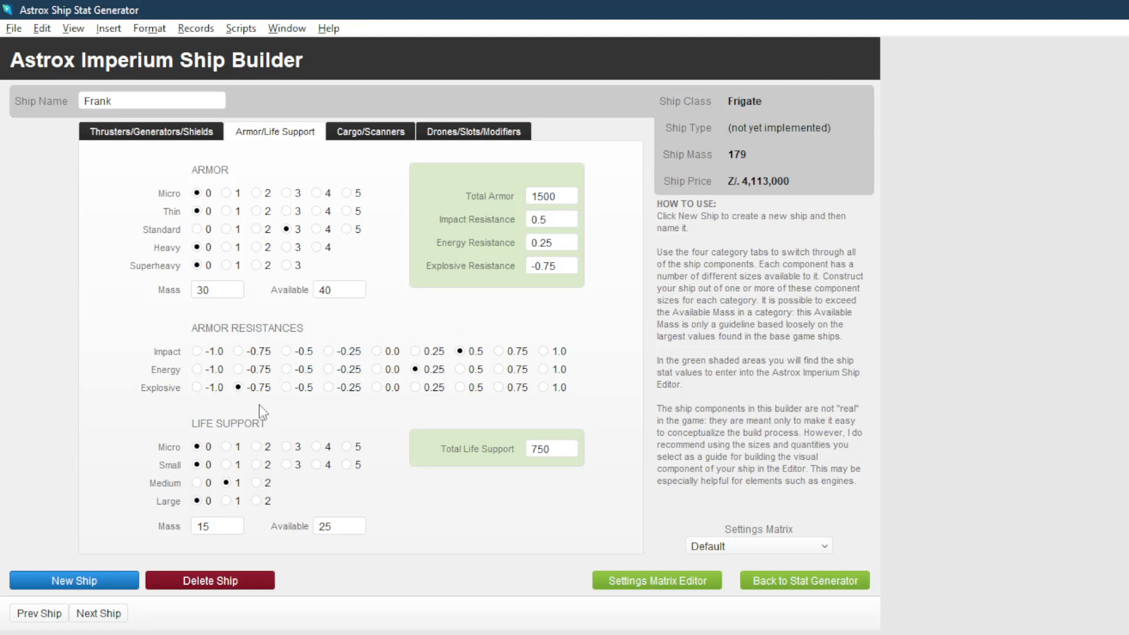
click(256, 483)
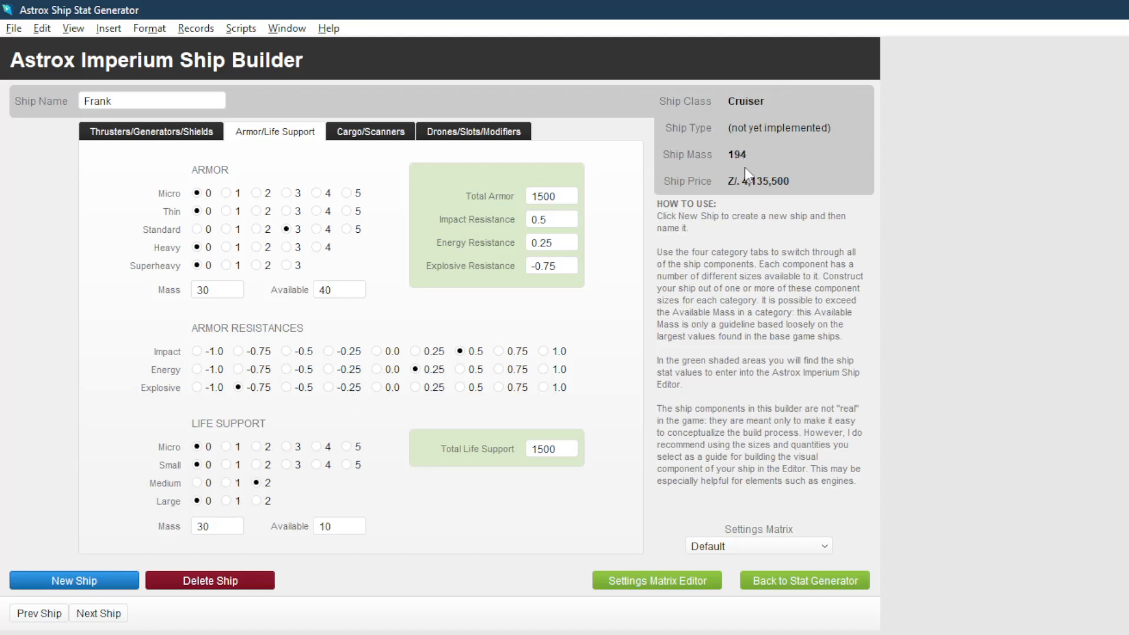
click(227, 484)
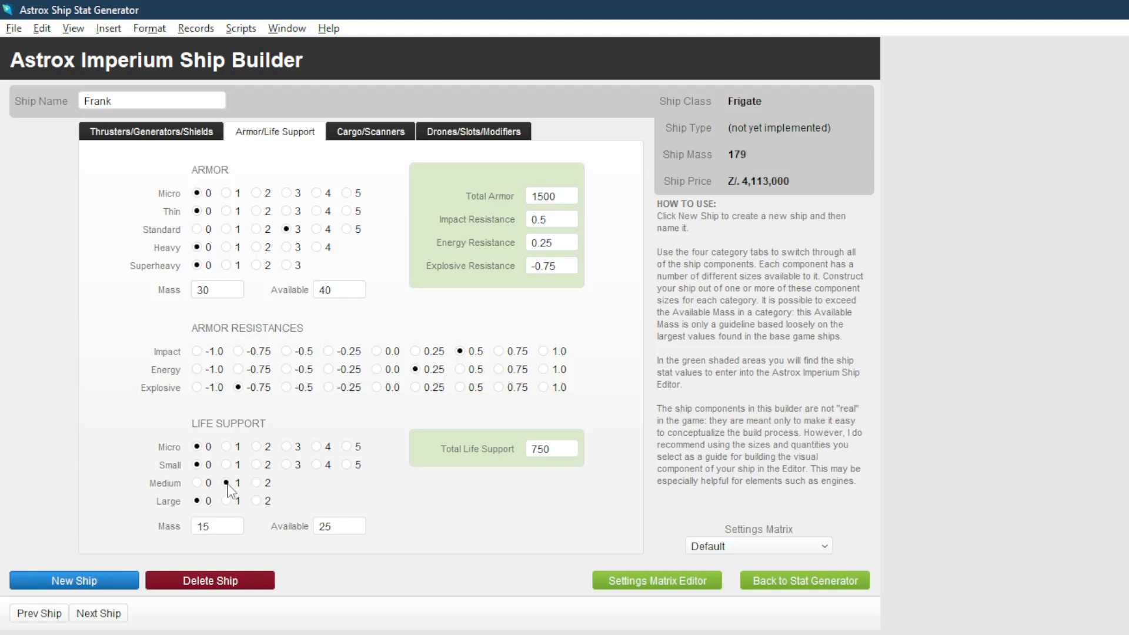
click(257, 483)
click(227, 482)
click(225, 465)
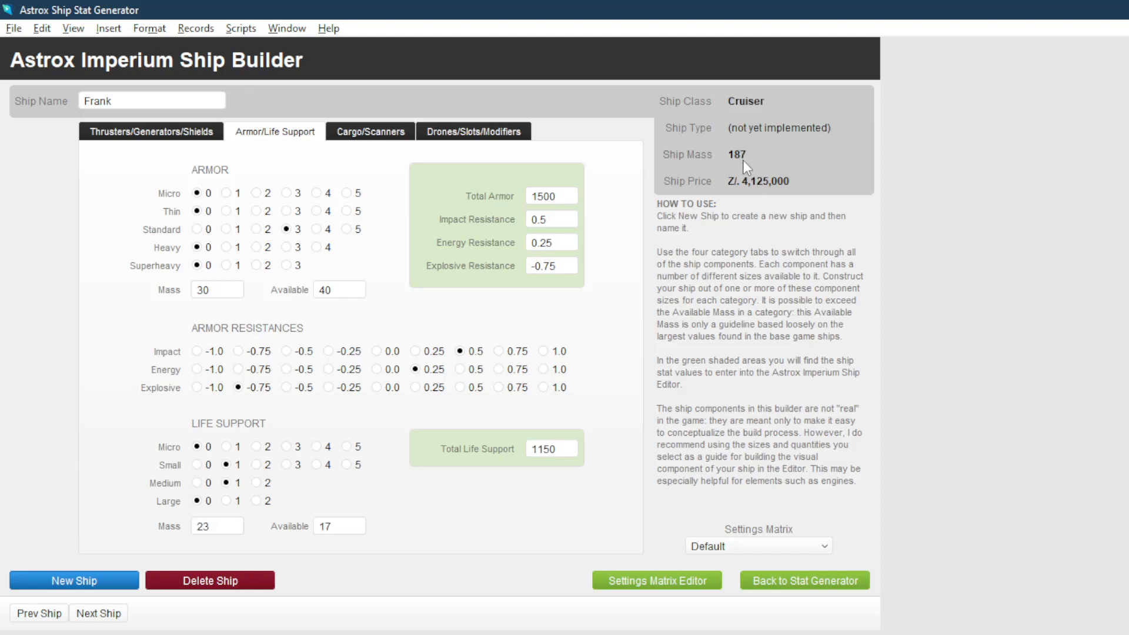
Add one 5 Band active scanner alongside the 10 Band scanner
click(381, 135)
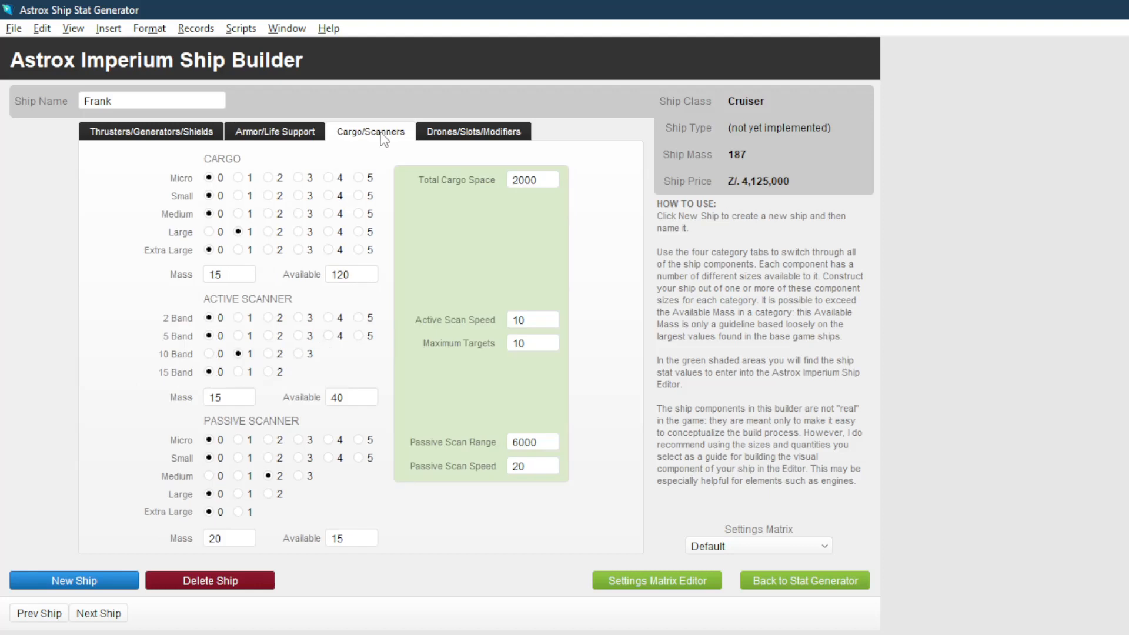
click(238, 336)
click(215, 336)
right_click(241, 338)
click(238, 336)
click(197, 133)
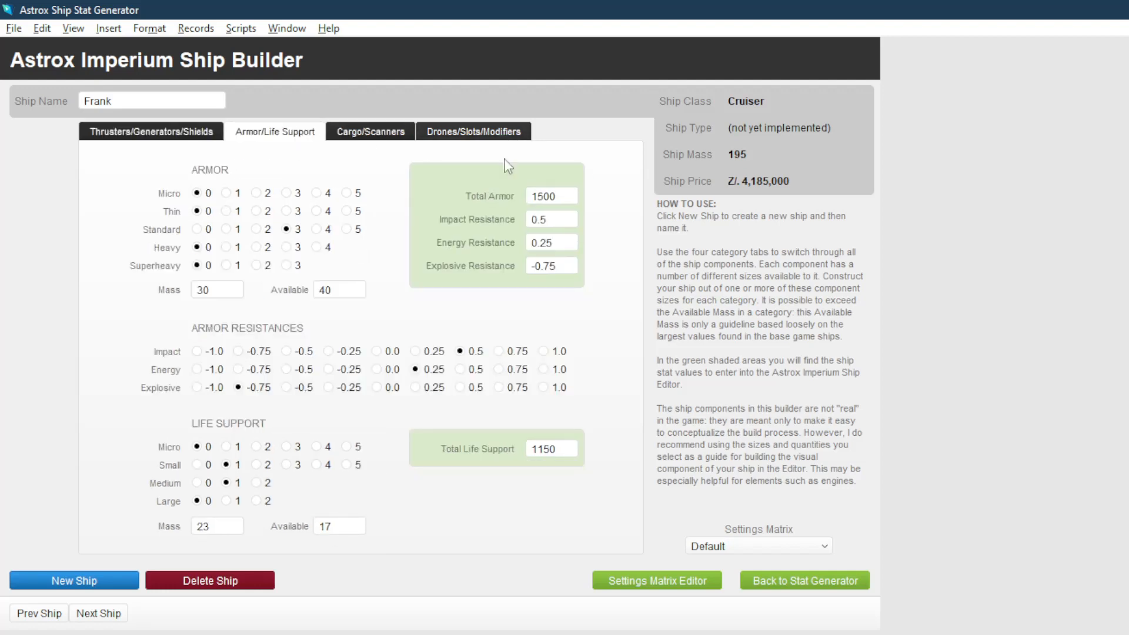
Return to the Stat Generator and examine its ship price ranges and ship type multipliers
click(835, 578)
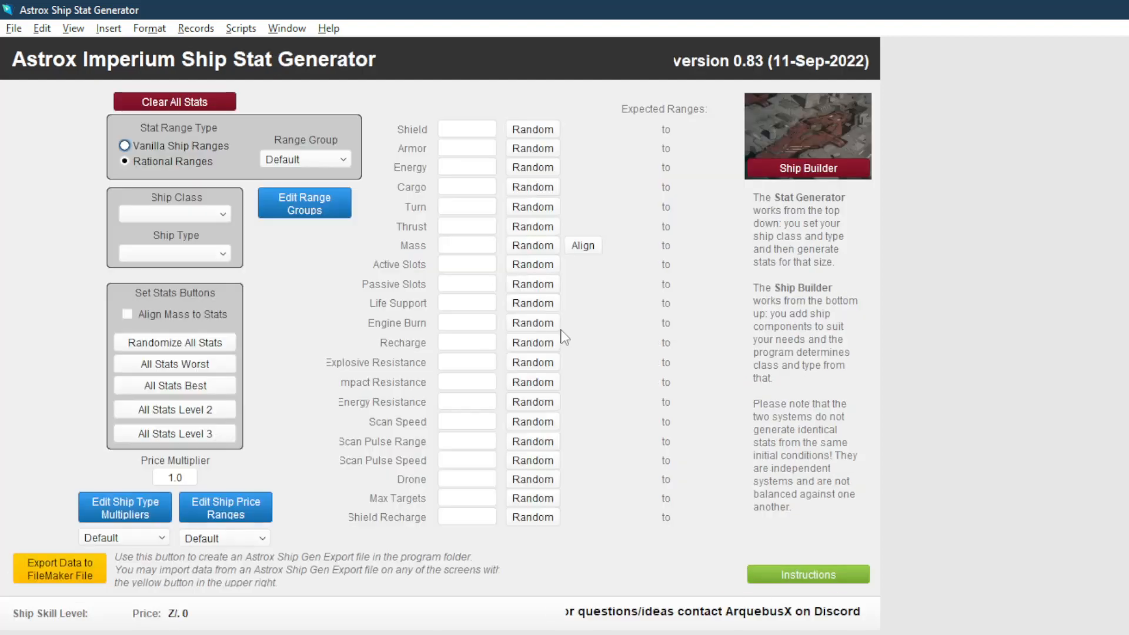
click(238, 516)
click(819, 582)
click(126, 507)
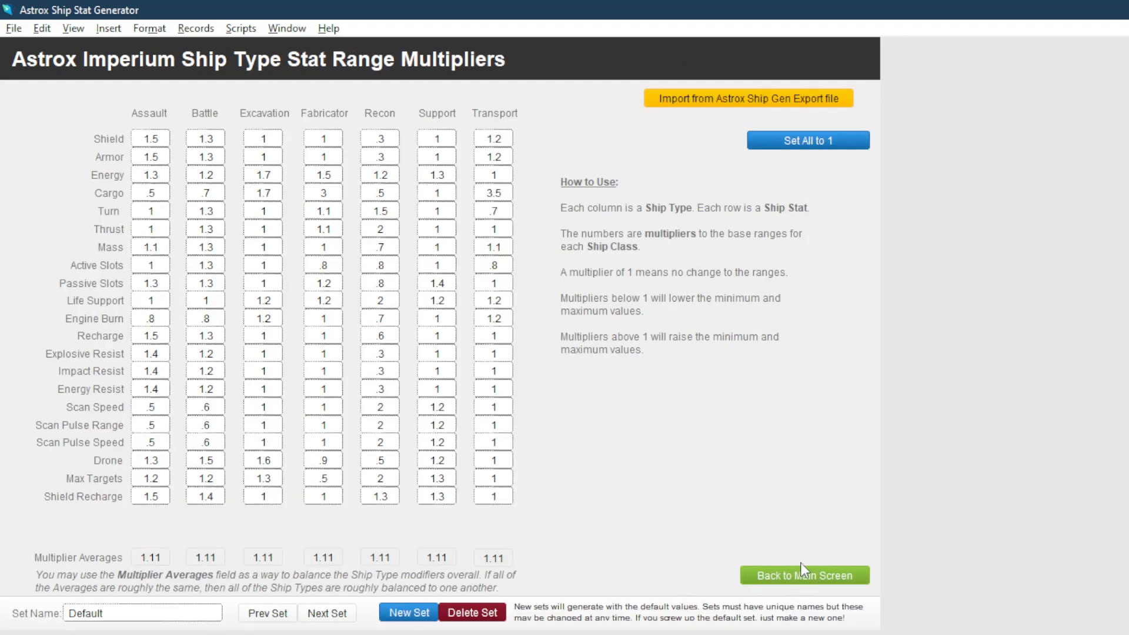
click(759, 576)
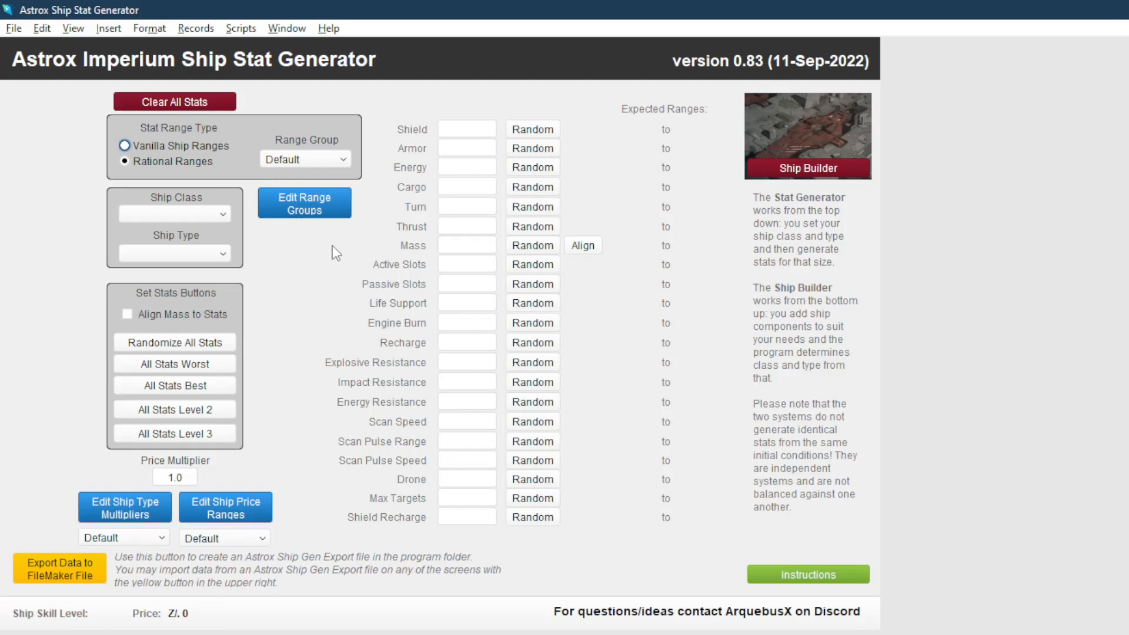
Examine the minimum and maximum base stat ranges of the Default range group
click(314, 203)
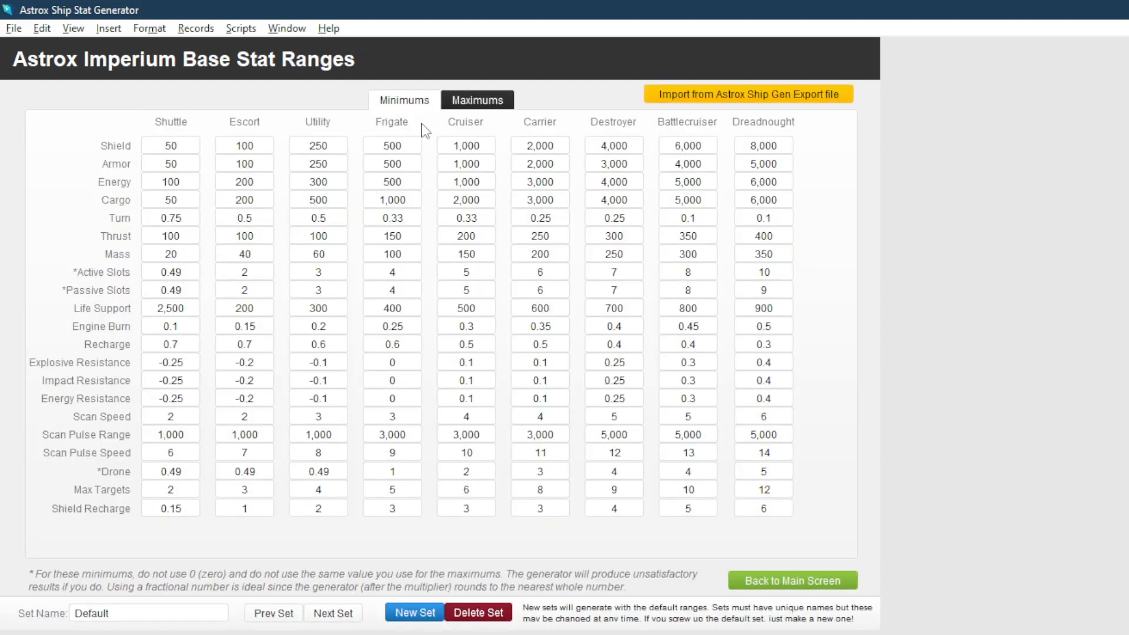
click(462, 100)
click(413, 102)
click(790, 581)
Open the Ship Builder and check which settings matrices are available for the ship Frank
click(816, 177)
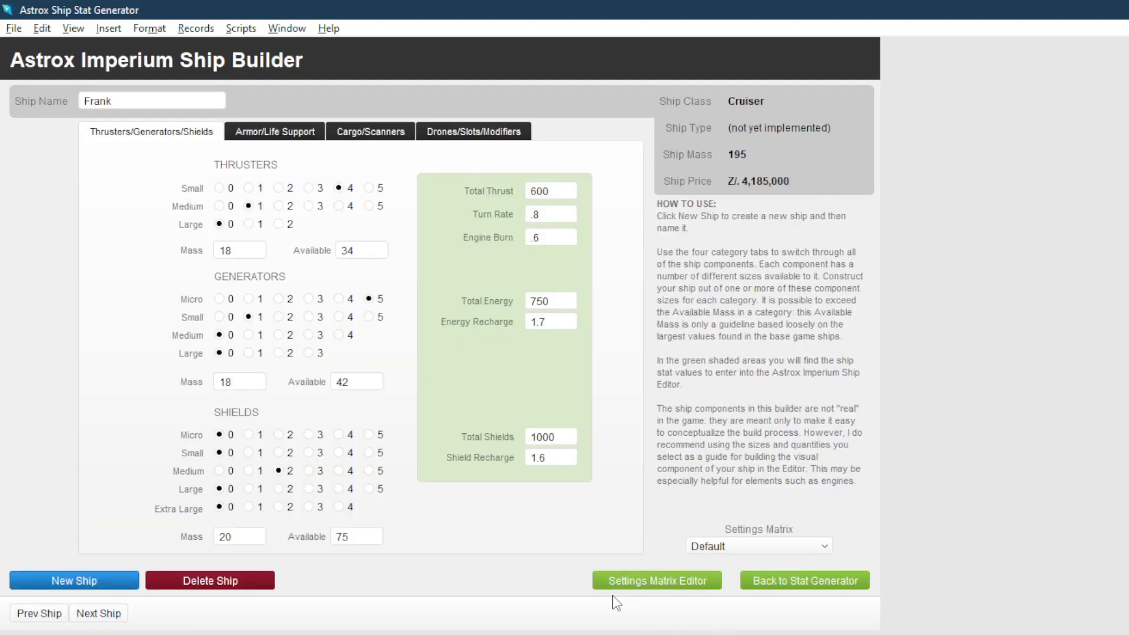
click(798, 553)
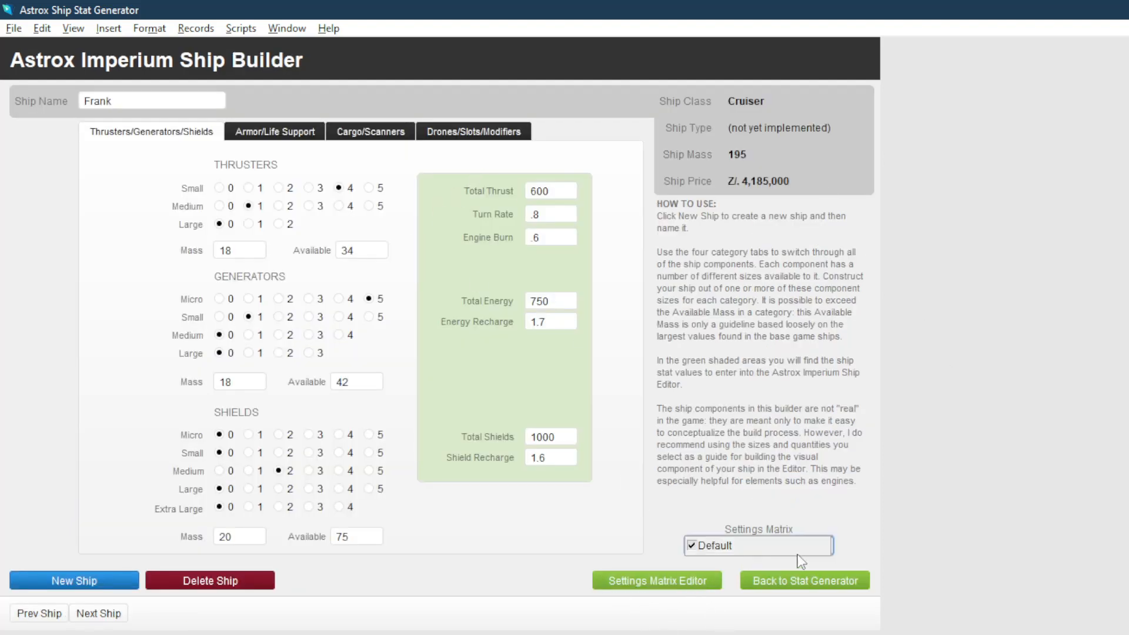
click(871, 540)
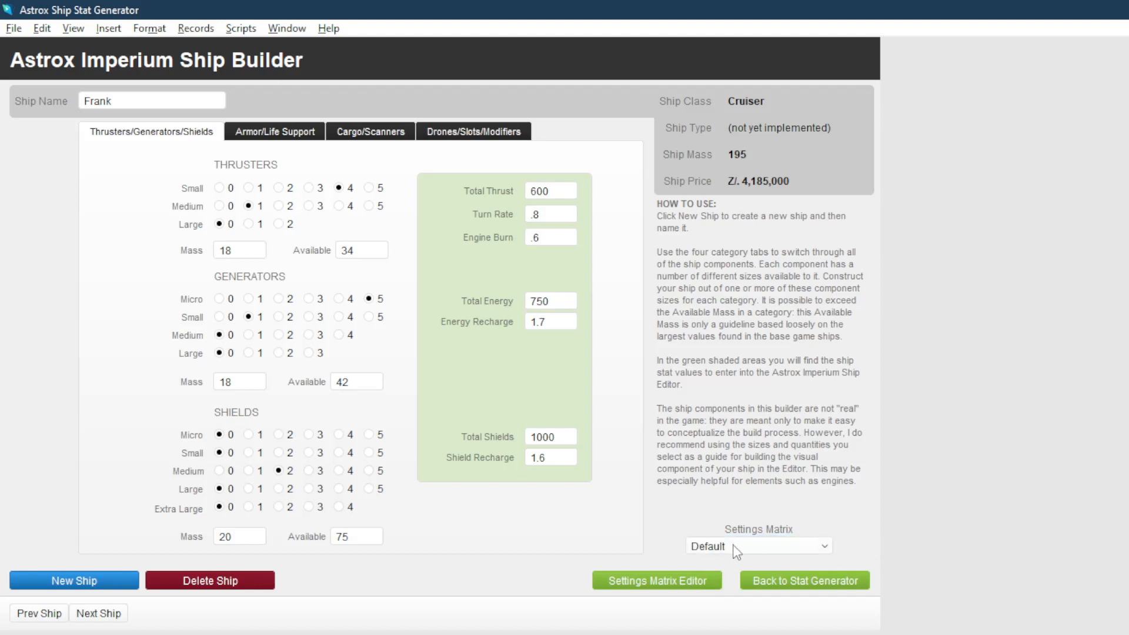
Create a new settings matrix and name it Frank Matrix
click(657, 582)
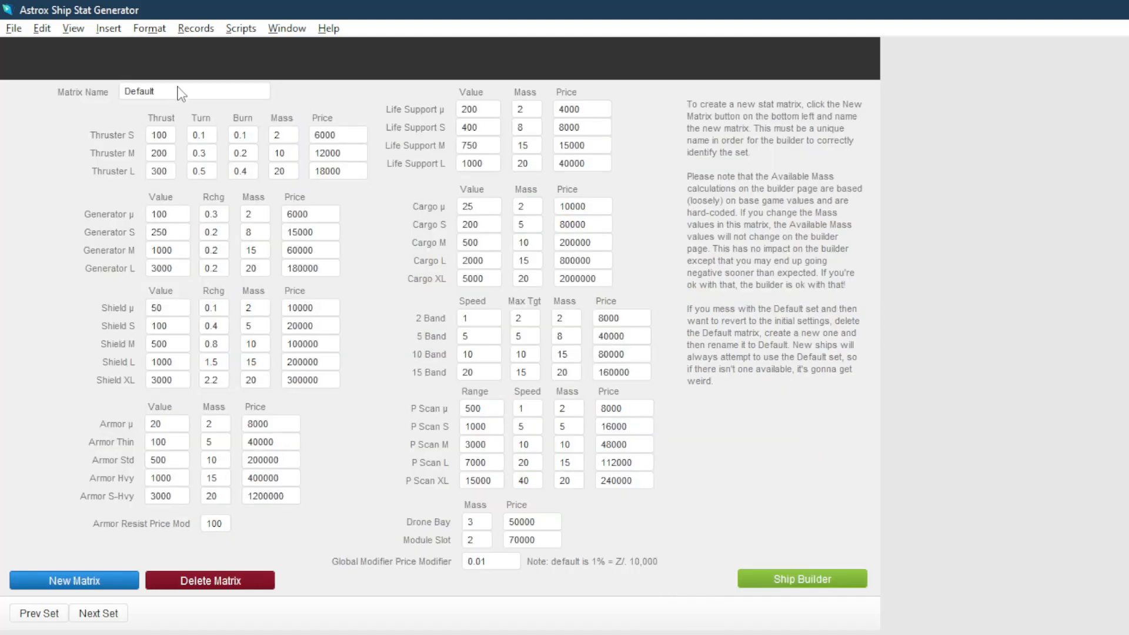
click(101, 582)
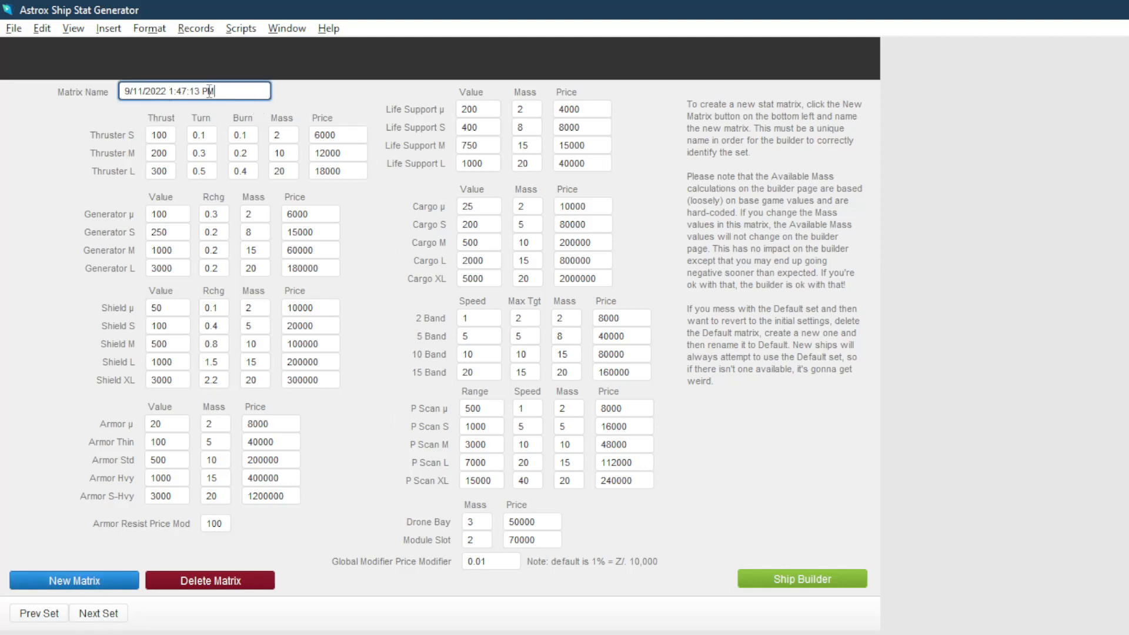
drag(209, 91, 50, 94)
text(Frank Matrix)
click(66, 171)
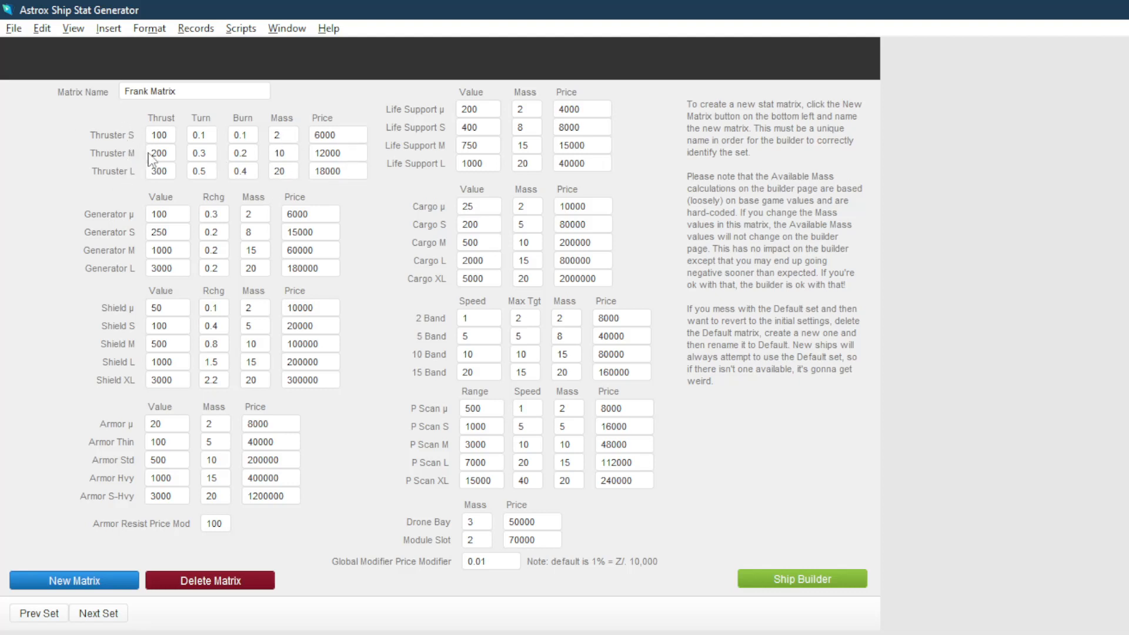
Compare the ship's components and general modifiers with the values and price modifier in Frank Matrix, and revisit the Stat Generator
click(775, 574)
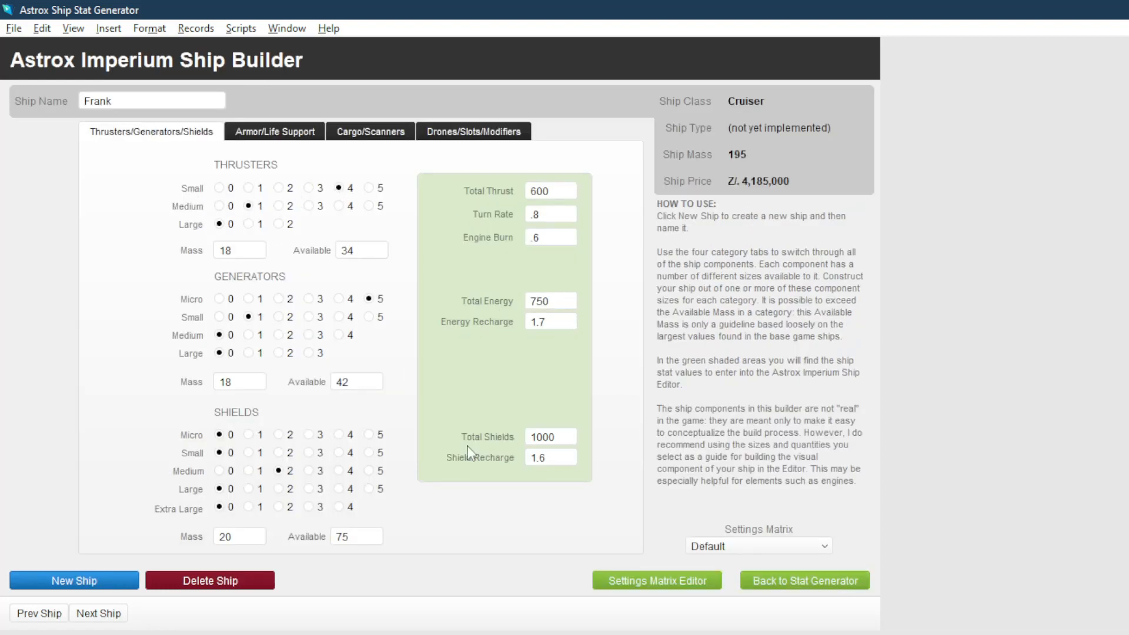
click(700, 582)
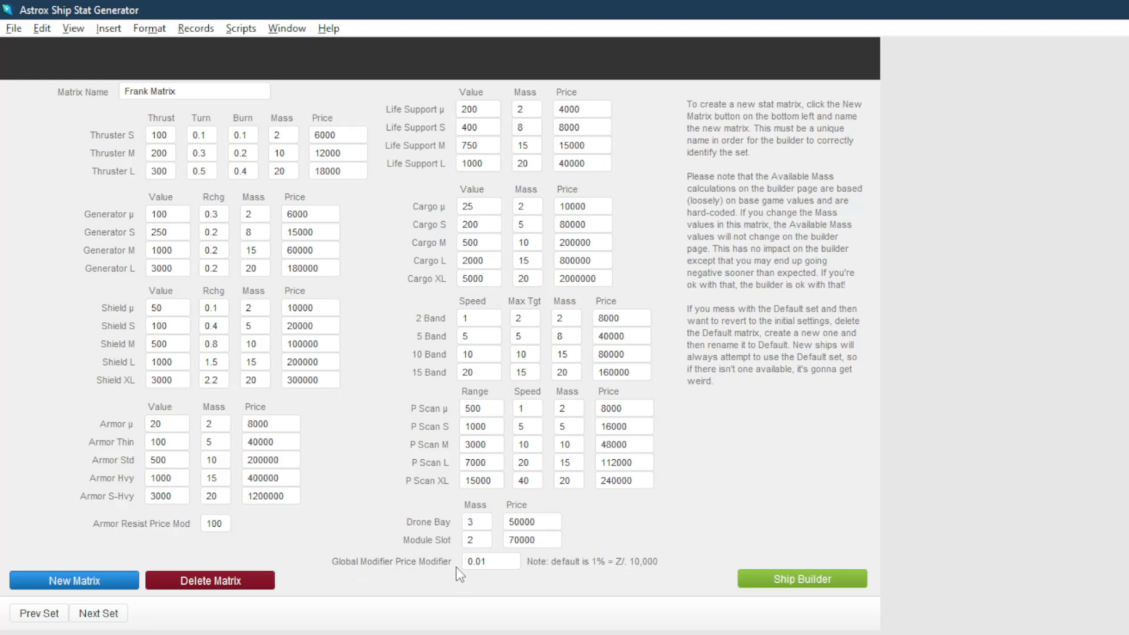
click(823, 582)
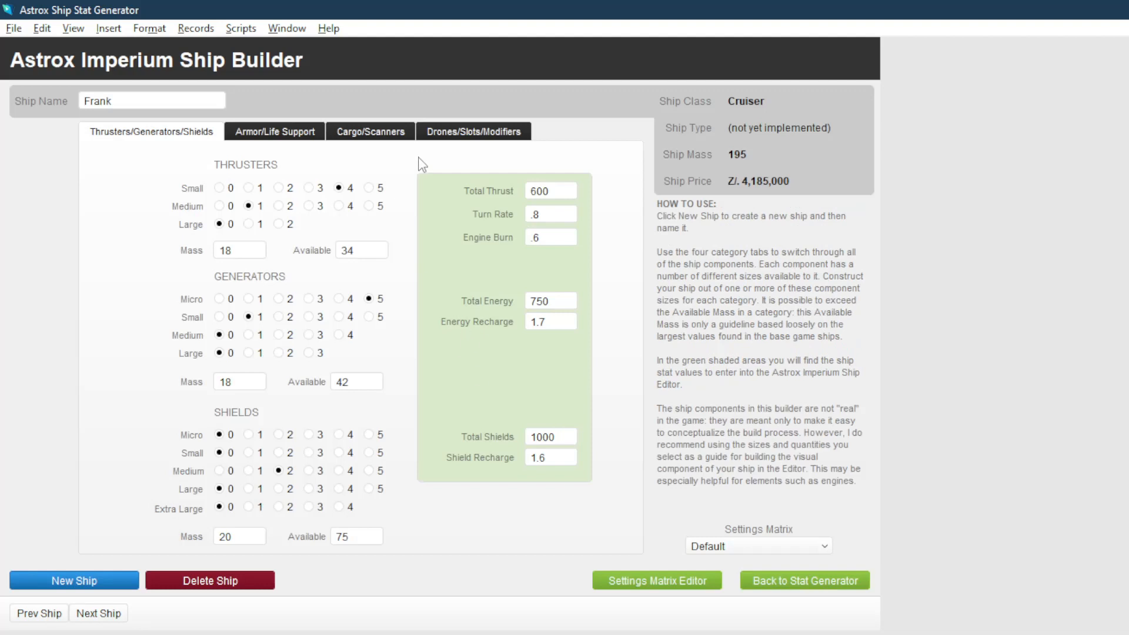
click(493, 137)
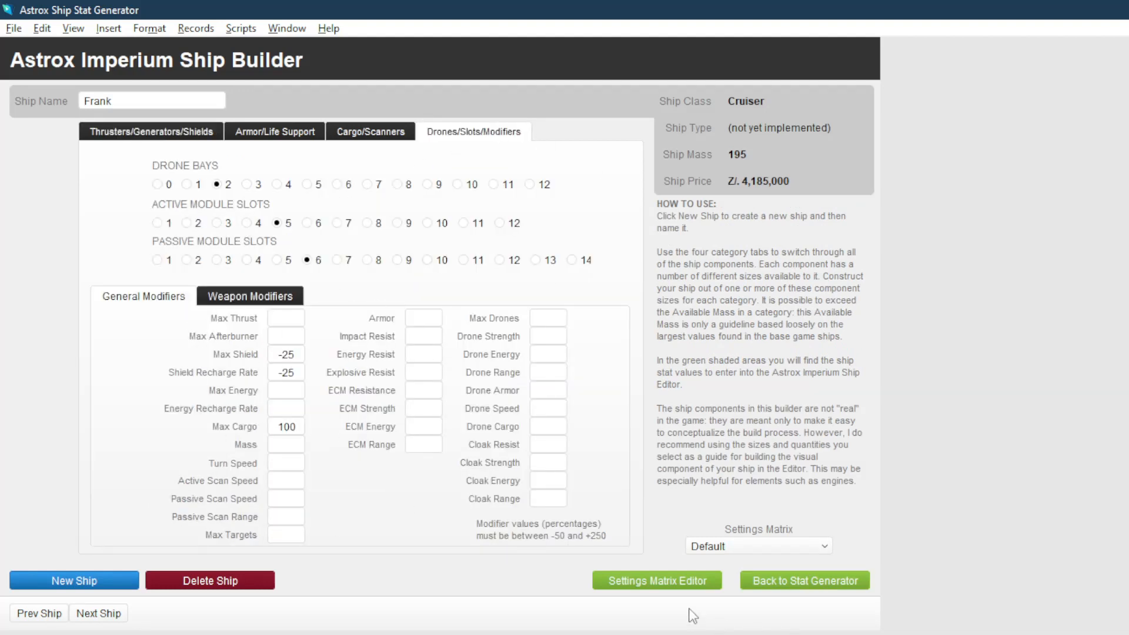
click(694, 582)
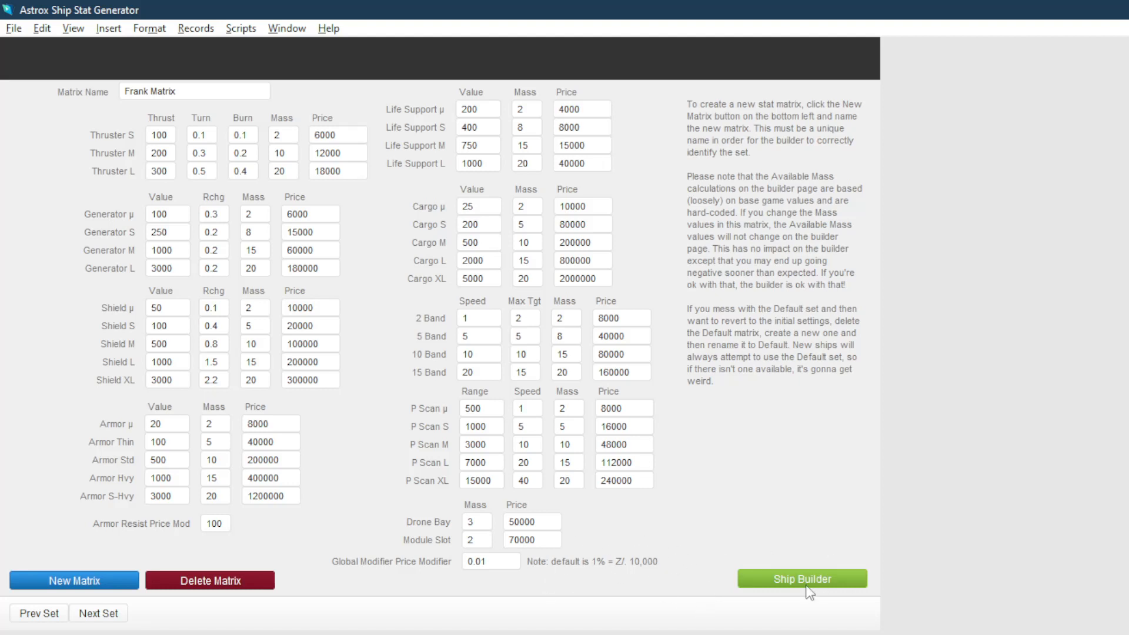
click(849, 579)
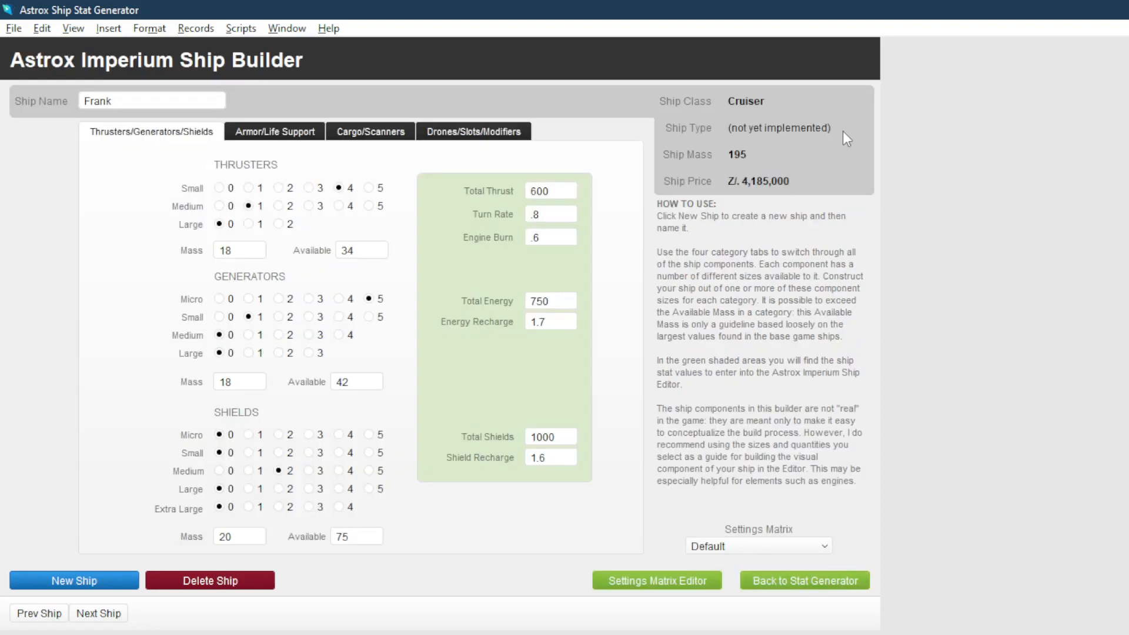
click(800, 577)
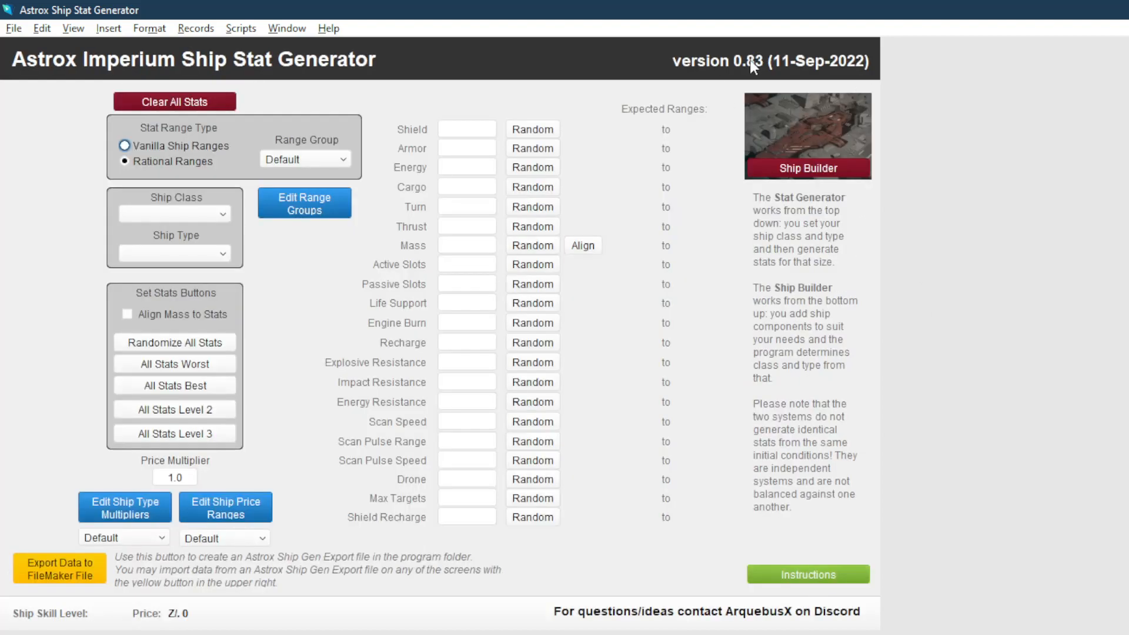
click(846, 172)
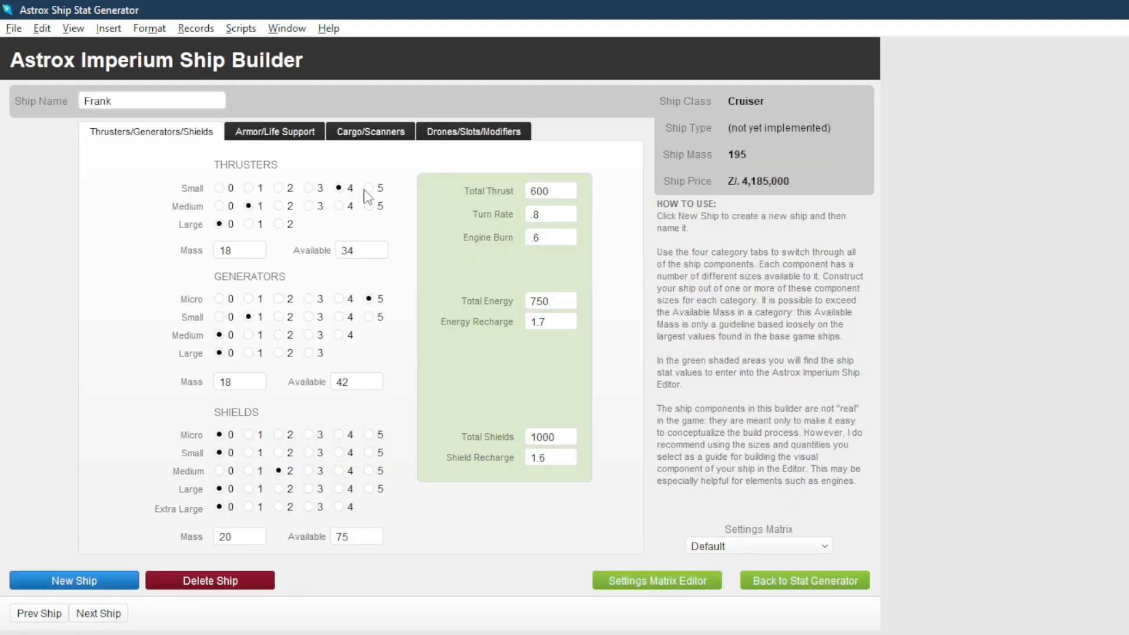
In Frank Matrix, set the small, medium and large thruster prices to 60000, 120000 and 180000
click(655, 579)
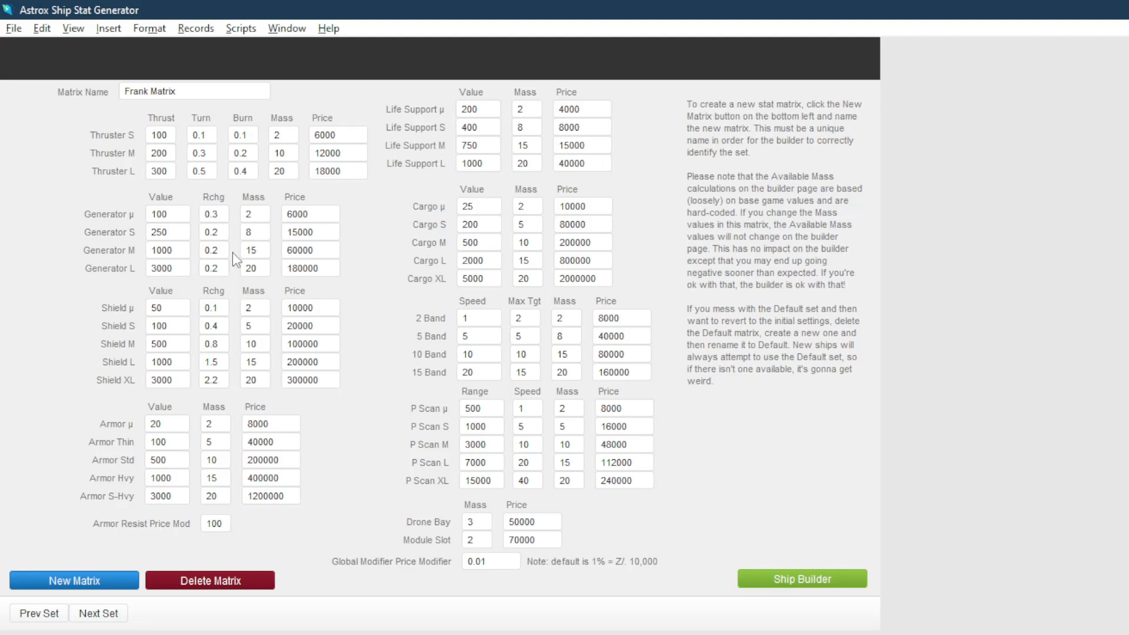
click(47, 616)
click(96, 612)
click(339, 135)
text(0)
click(356, 156)
text(0)
click(355, 166)
key(0)
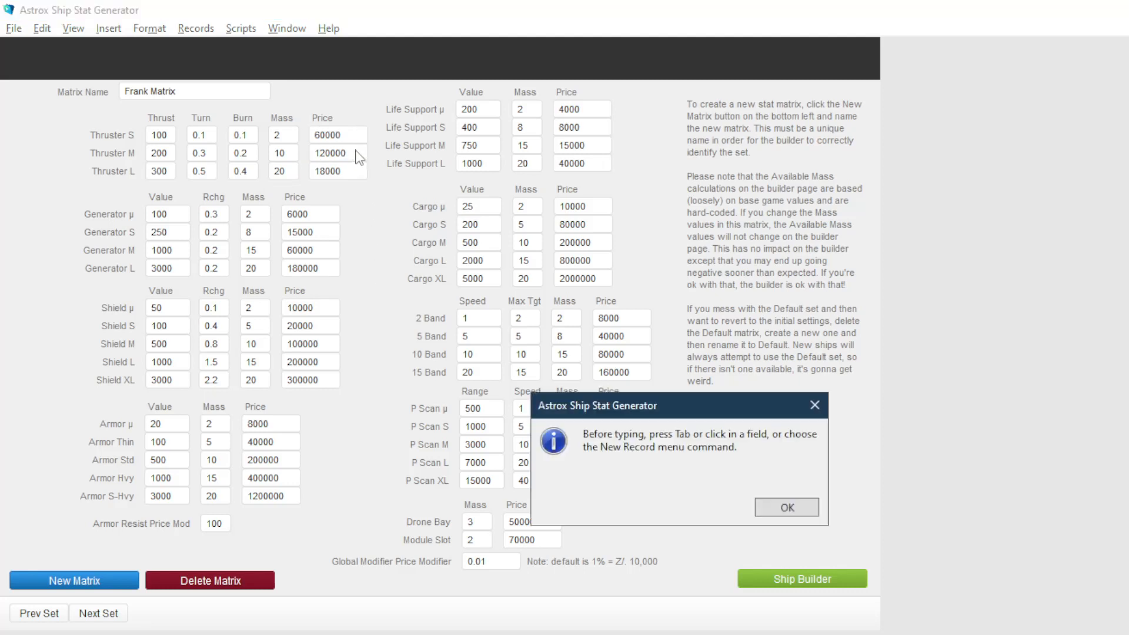
click(787, 507)
click(353, 172)
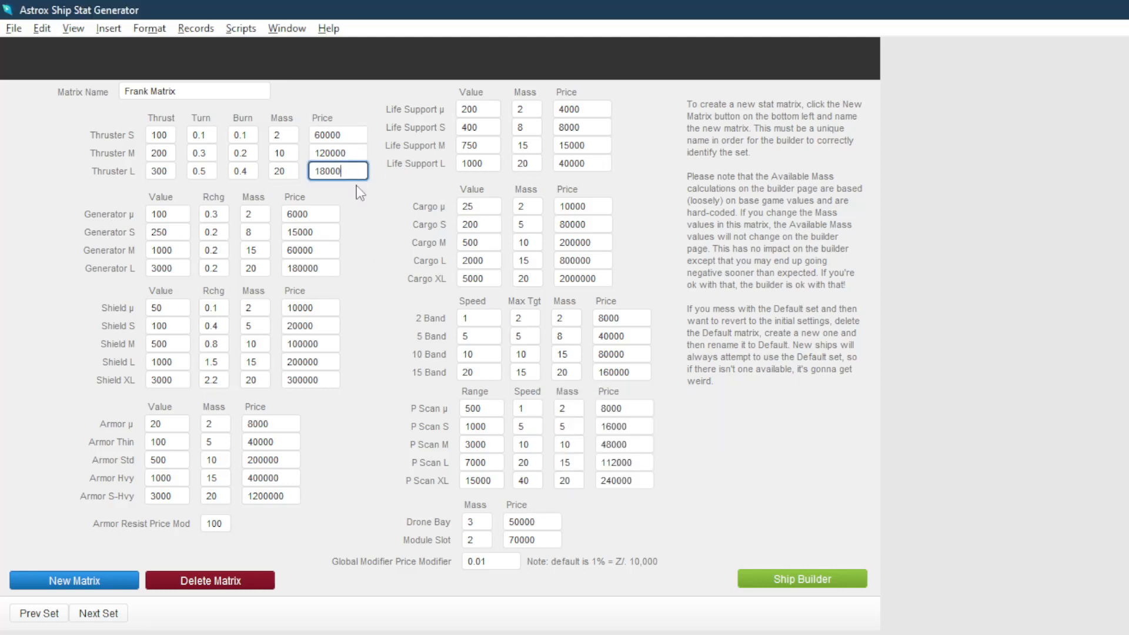
text(0)
Restore the small, medium and large thruster prices to 6000, 12000 and 18000
click(354, 139)
key(BackSpace)
click(353, 155)
key(BackSpace)
click(353, 169)
key(BackSpace)
Switch the ship Frank's settings matrix to Frank Matrix and back to Default in the Ship Builder
click(823, 579)
click(764, 546)
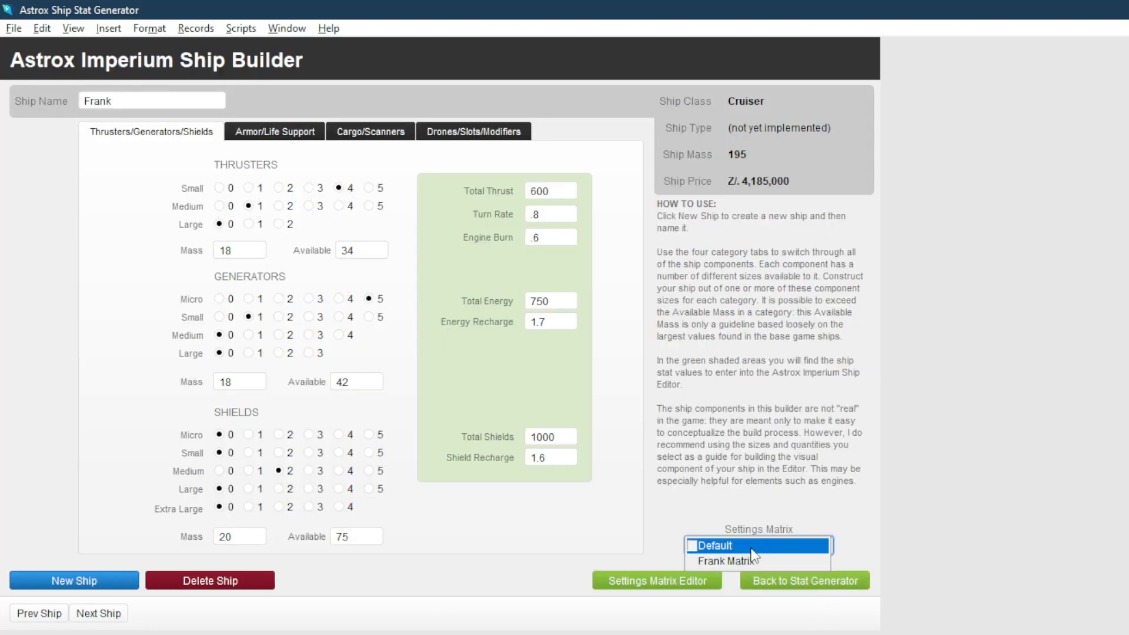
click(734, 556)
click(732, 556)
click(736, 566)
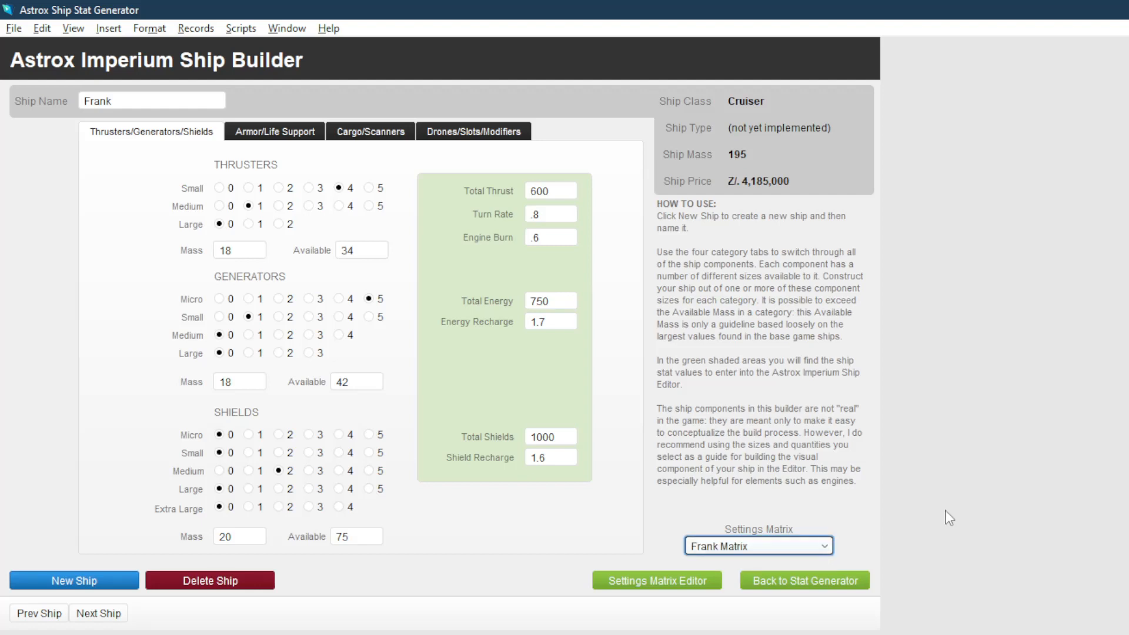
scroll(757, 554, up, 1)
click(728, 548)
click(729, 550)
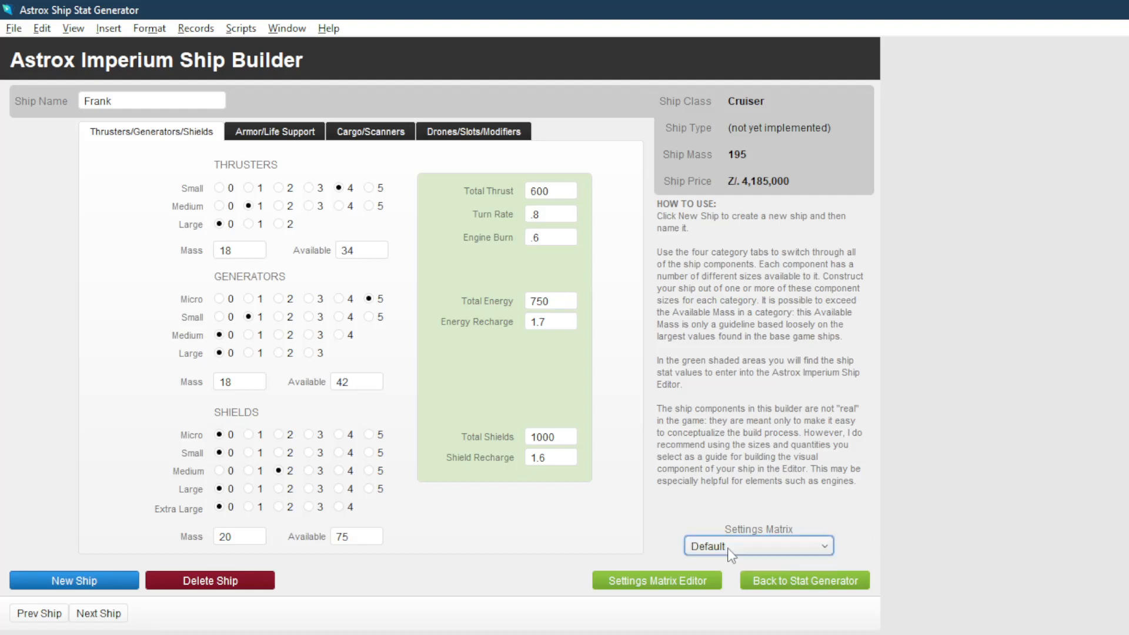
Look through the Stat Generator's instructions and the component values in Frank Matrix
click(792, 582)
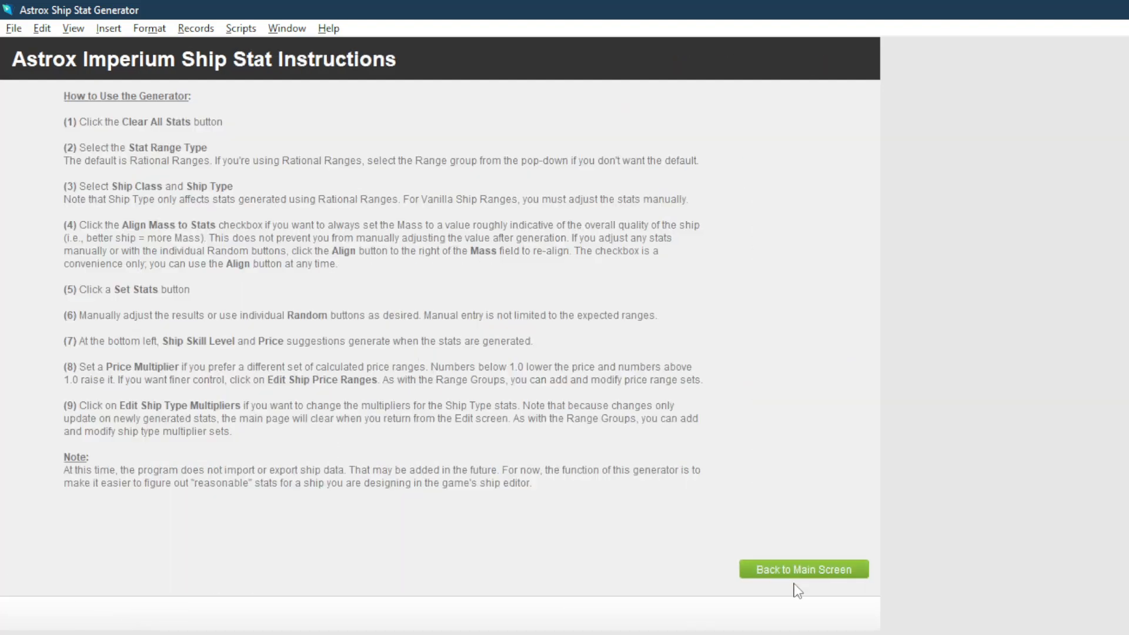
click(797, 579)
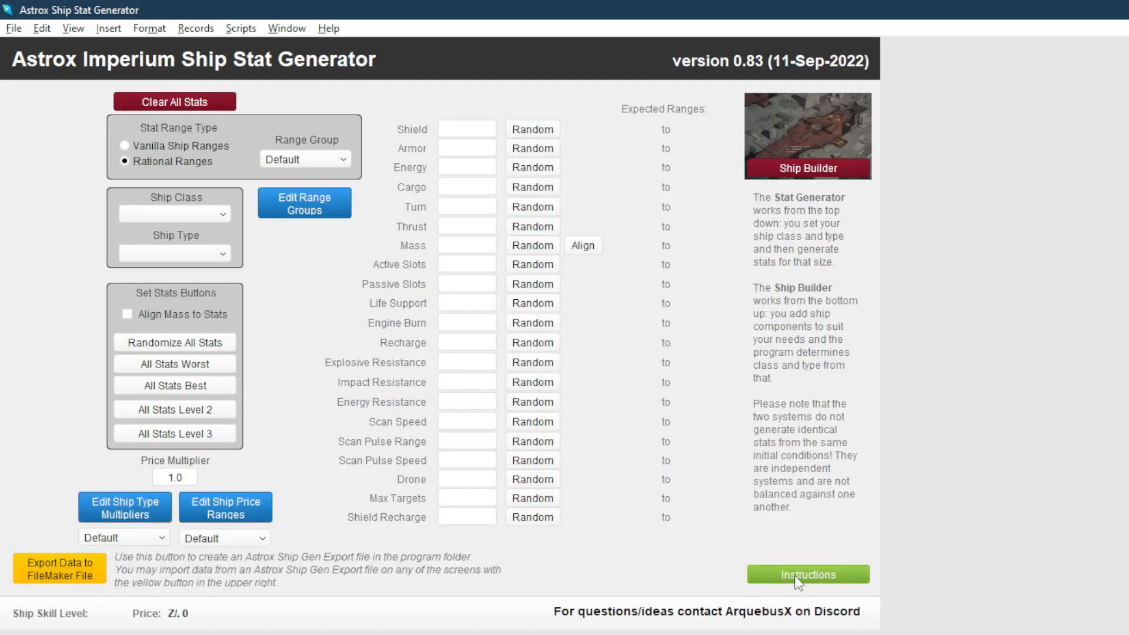
click(828, 170)
click(688, 576)
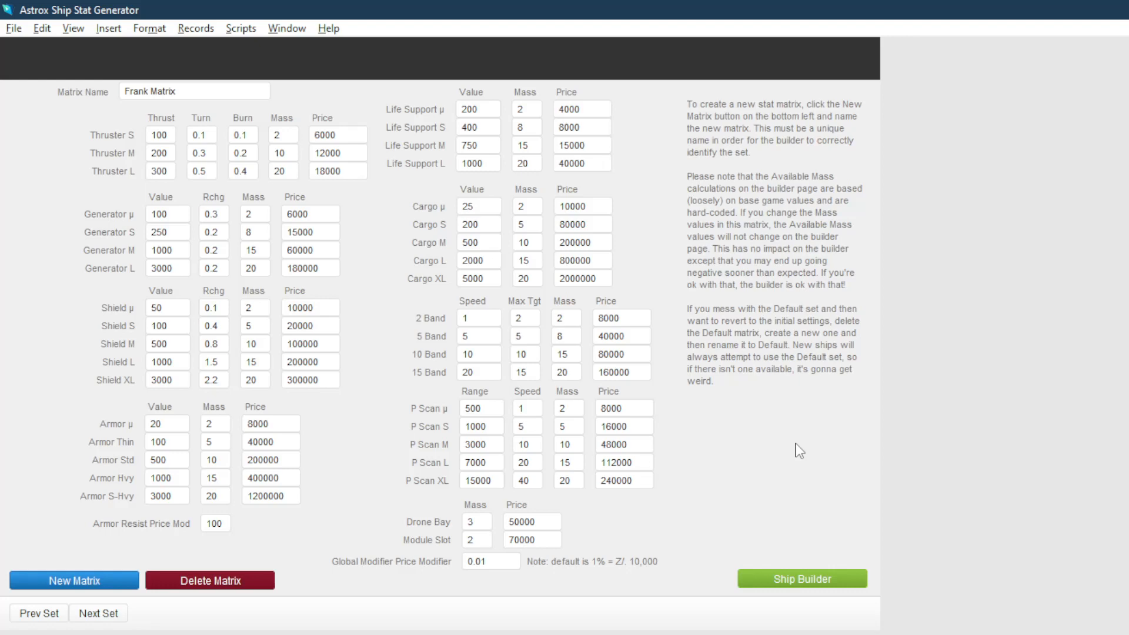
click(778, 576)
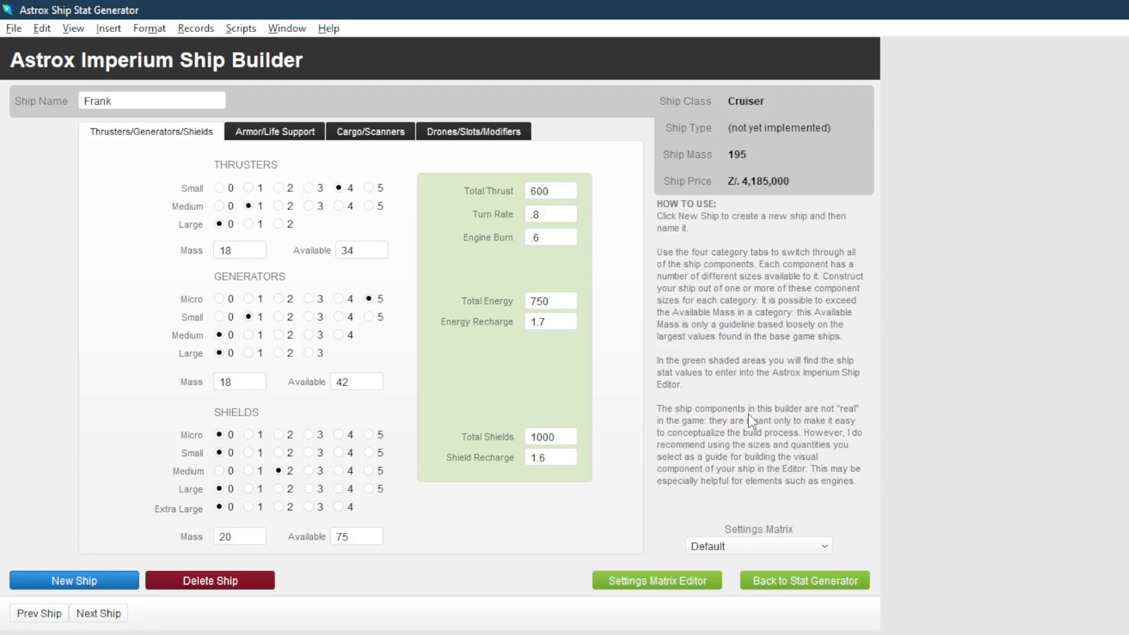
Review the ship's shields, armor, life support, cargo, scanners, drone bays, module slots and general modifiers
click(279, 471)
click(262, 132)
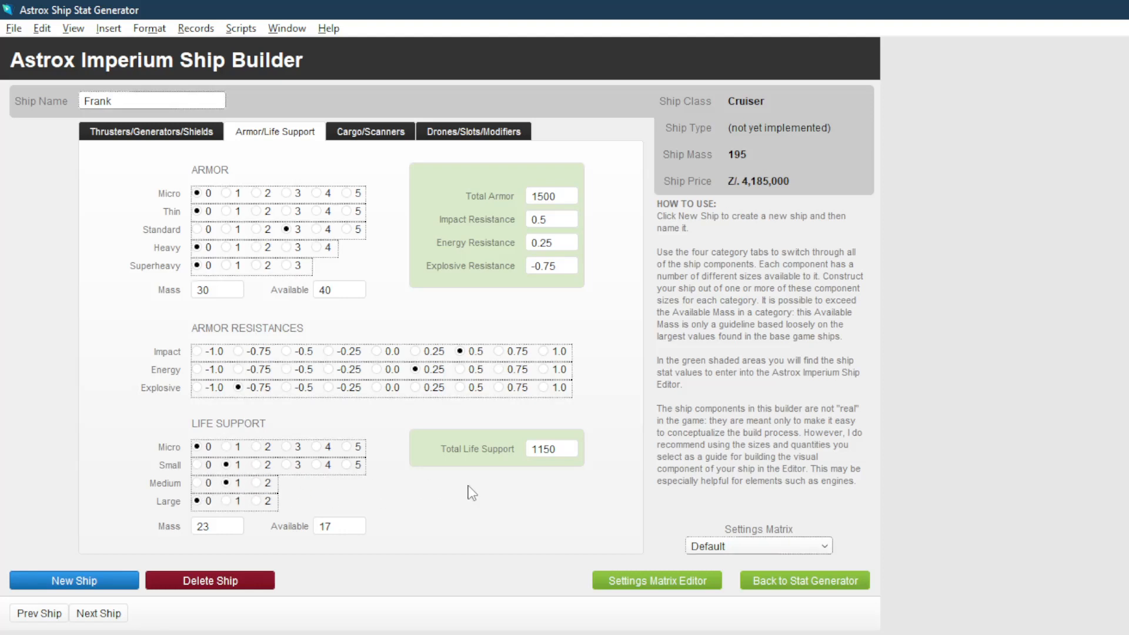
click(357, 133)
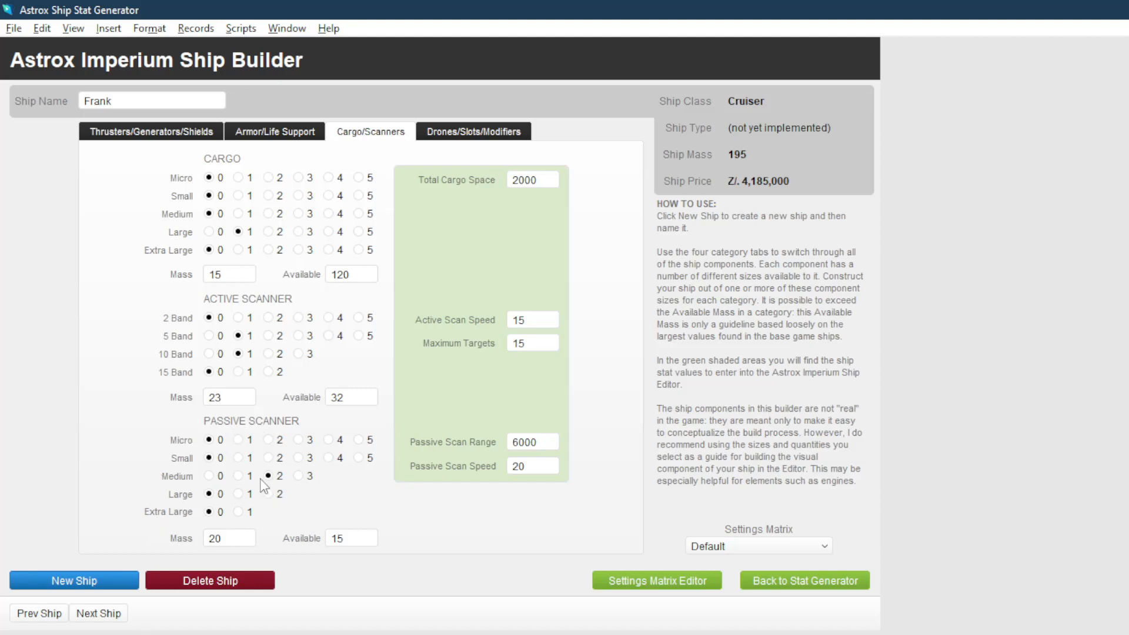
click(495, 134)
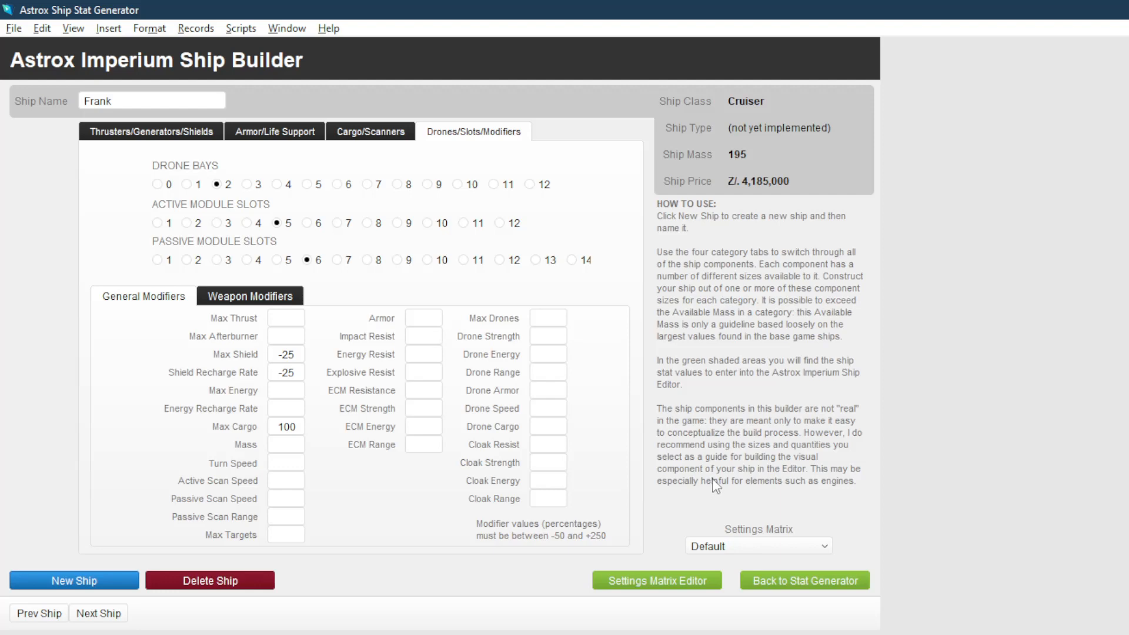
Return to the Stat Generator and view its ship class choices without selecting one
click(804, 582)
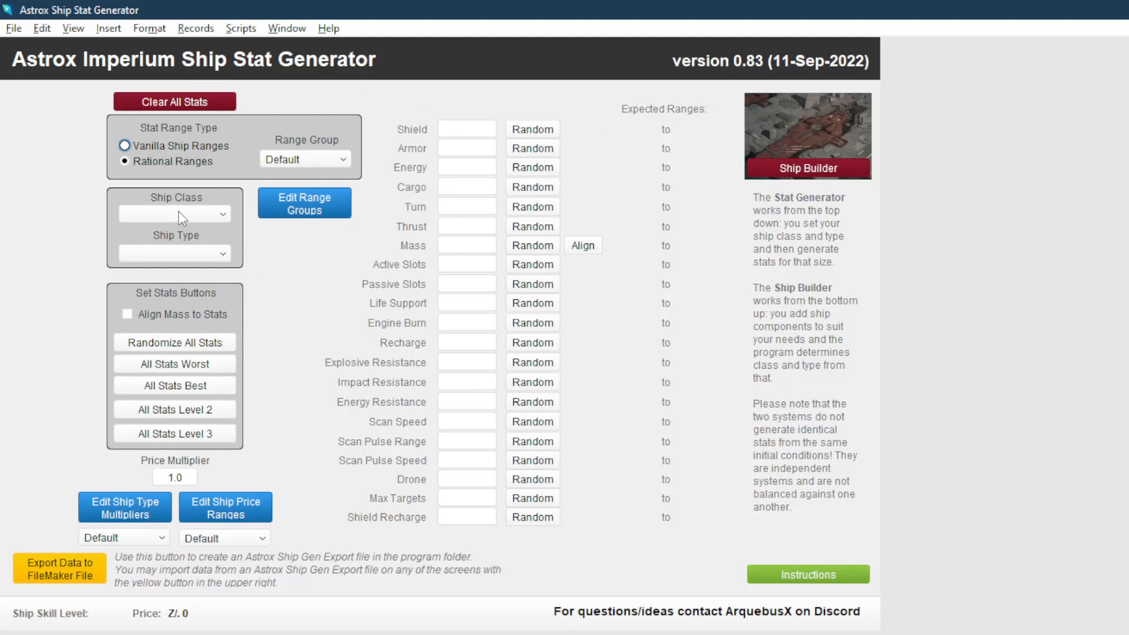
click(192, 212)
key(Escape)
Reopen the Ship Builder and go through each component category of the ship Frank again
click(806, 169)
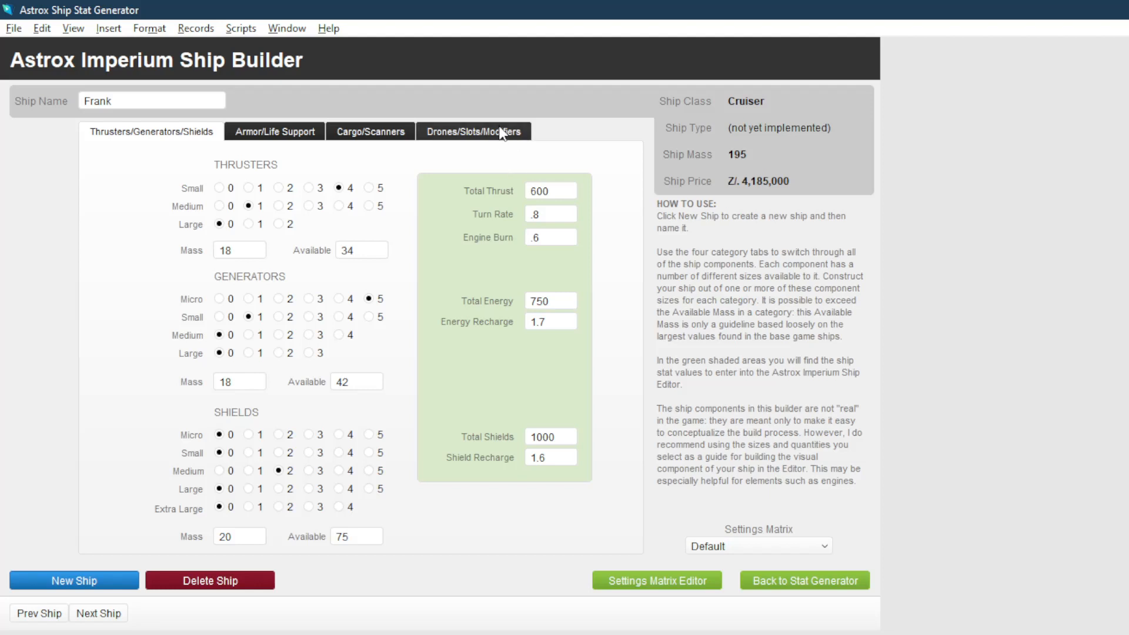
click(483, 130)
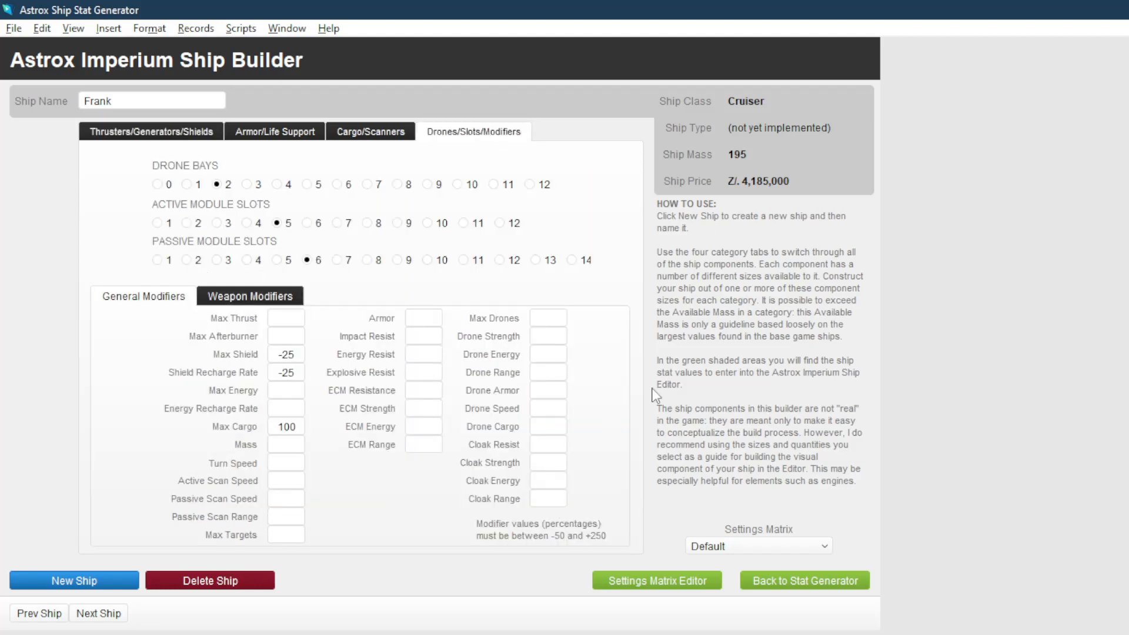
click(300, 130)
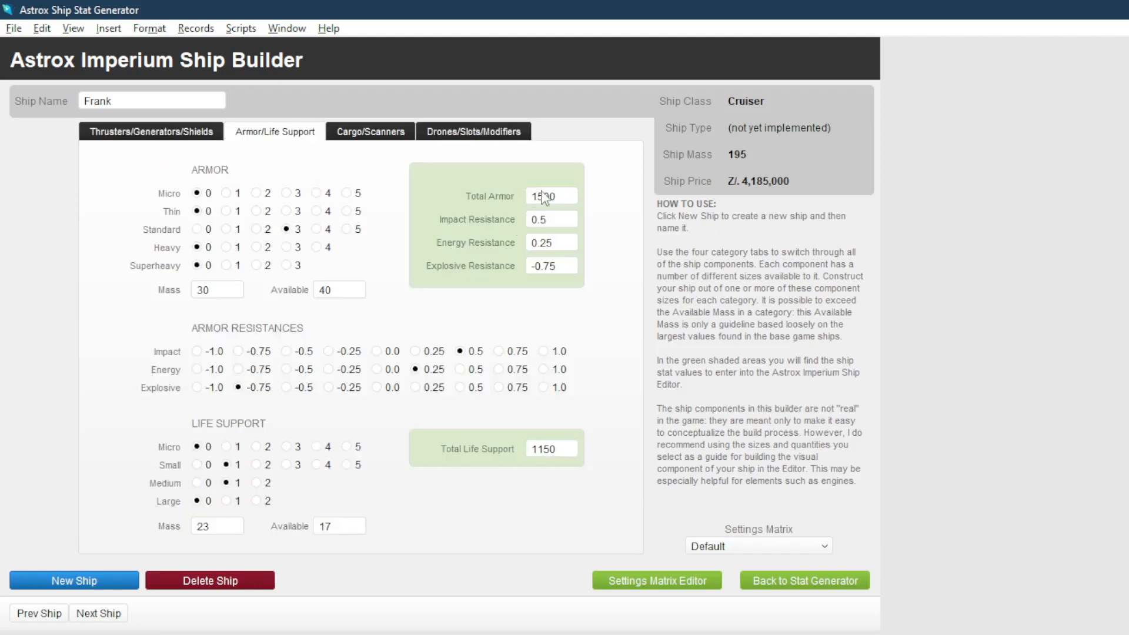
click(154, 133)
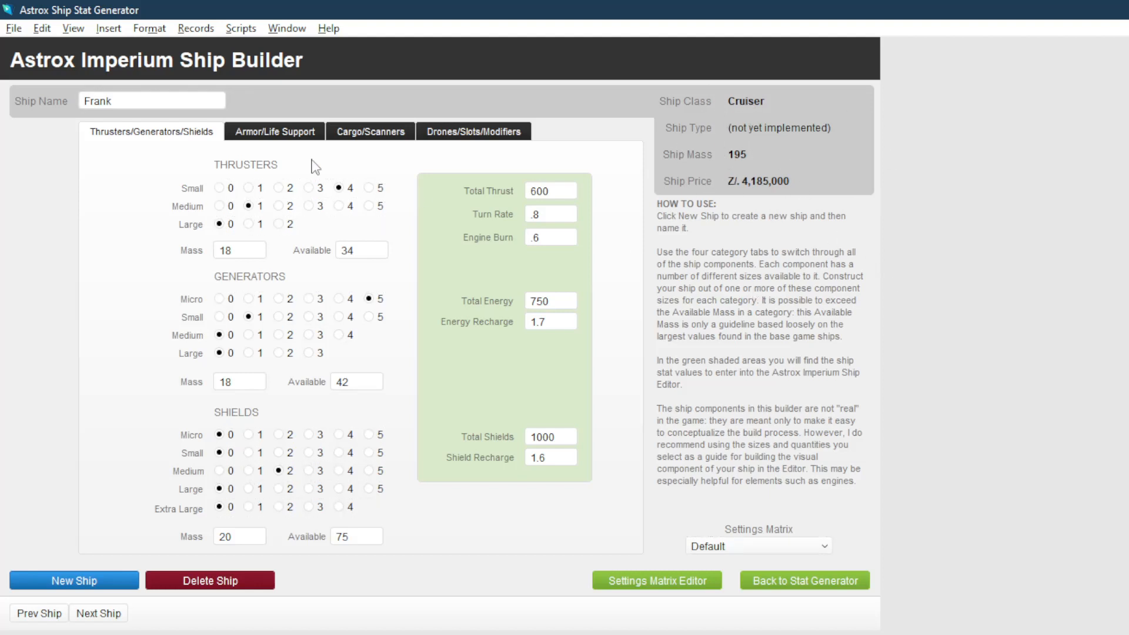
click(288, 140)
click(379, 133)
click(464, 131)
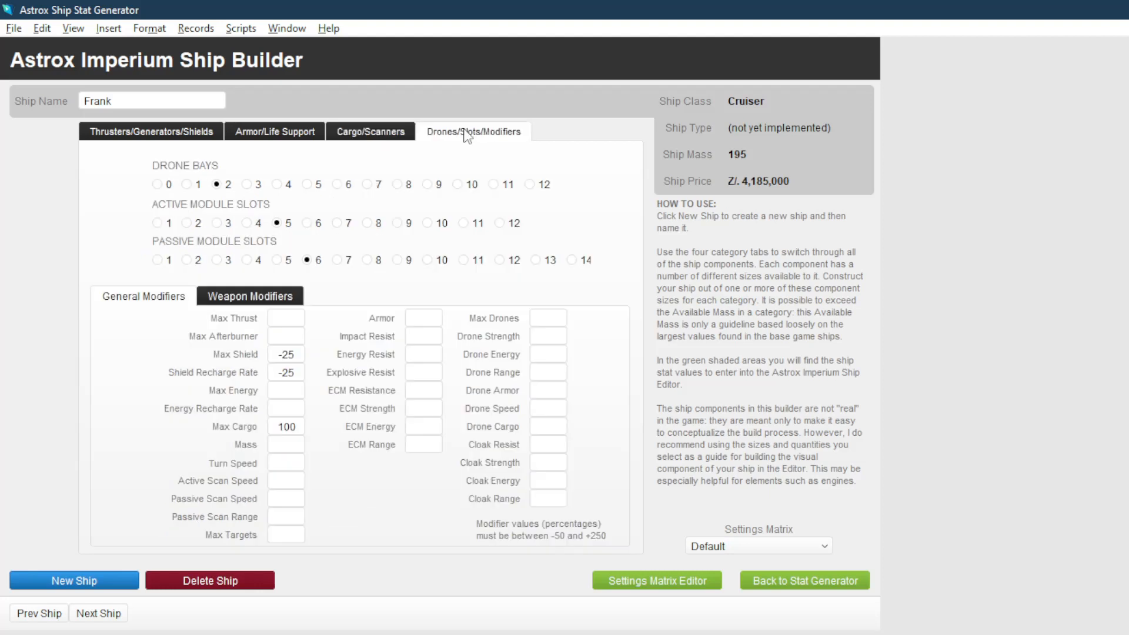
click(191, 136)
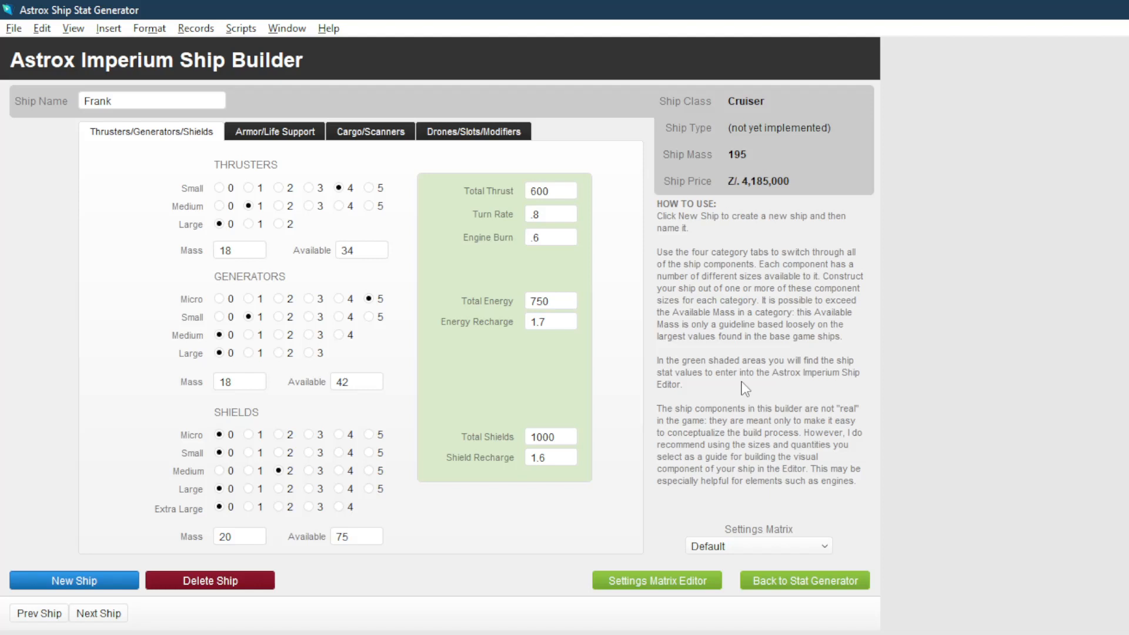
Revisit the settings matrix values and the Stat Generator's main screen, ending at the ship Frank in the Ship Builder
click(662, 576)
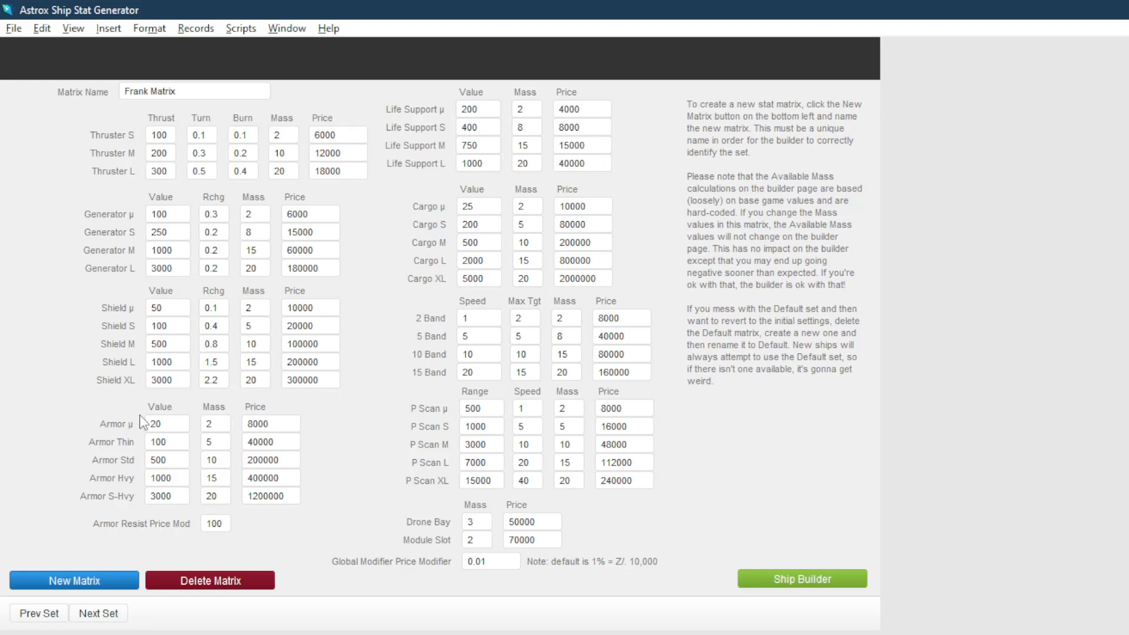
click(808, 581)
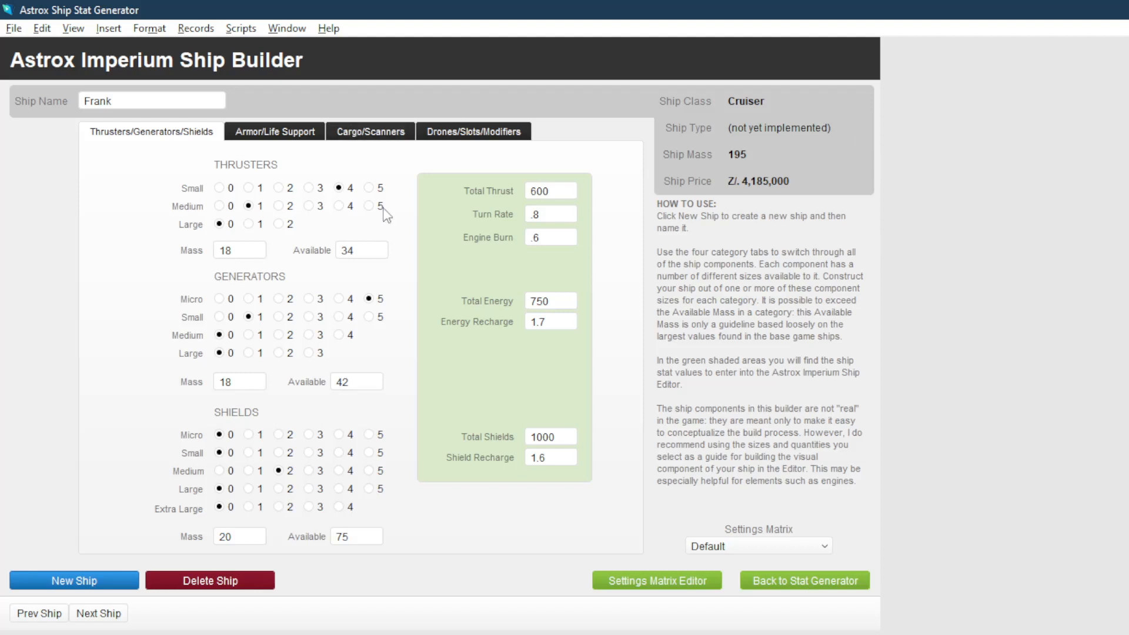
click(816, 585)
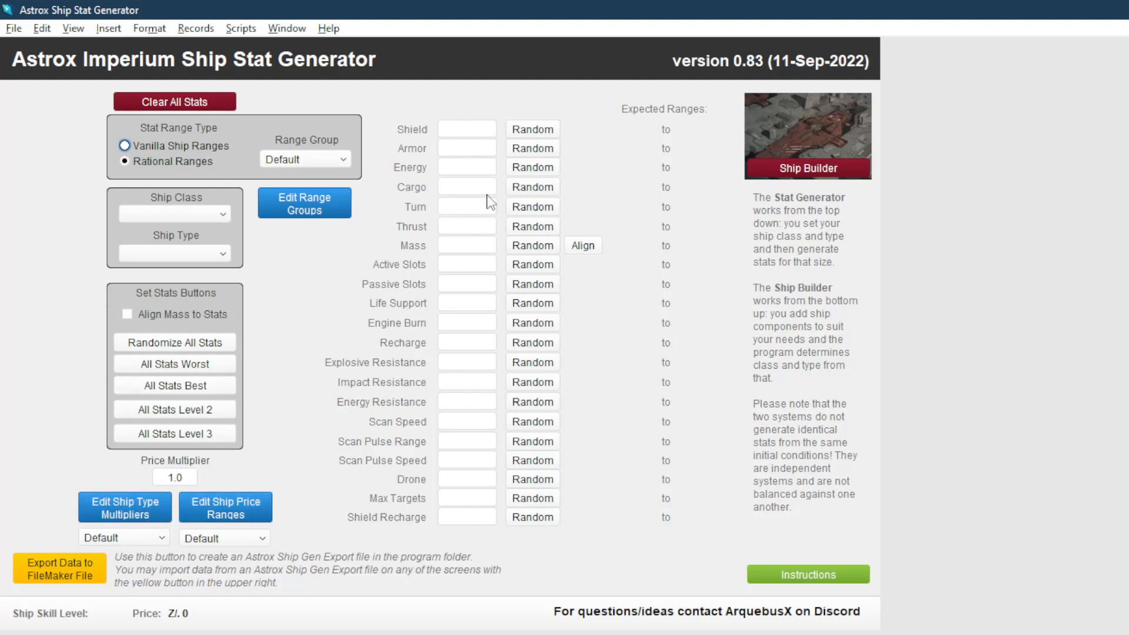
click(817, 166)
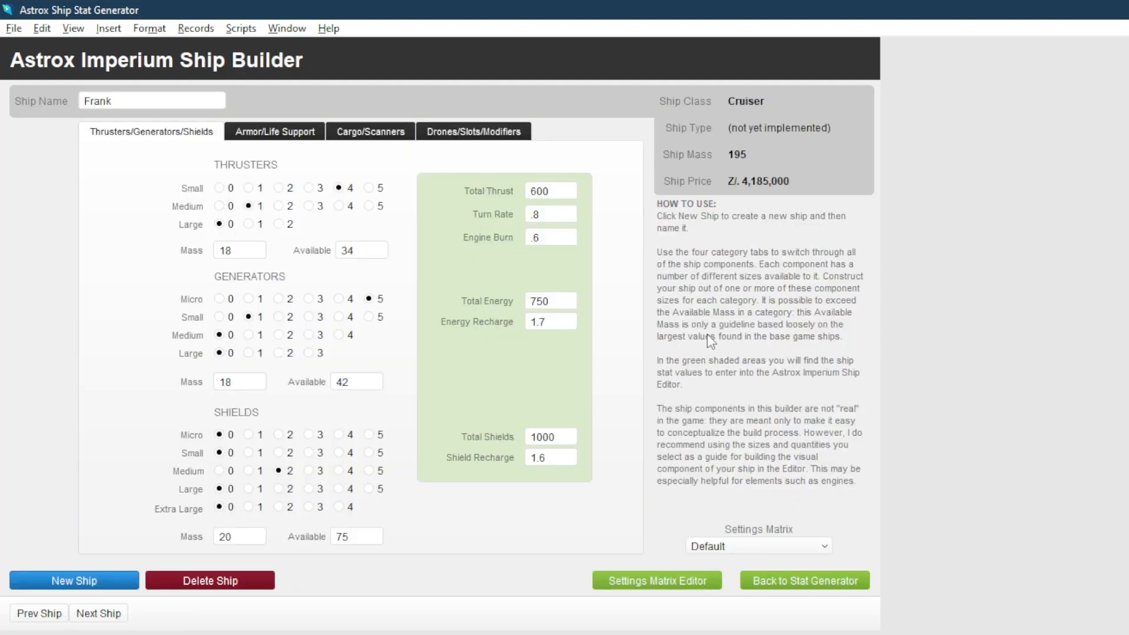